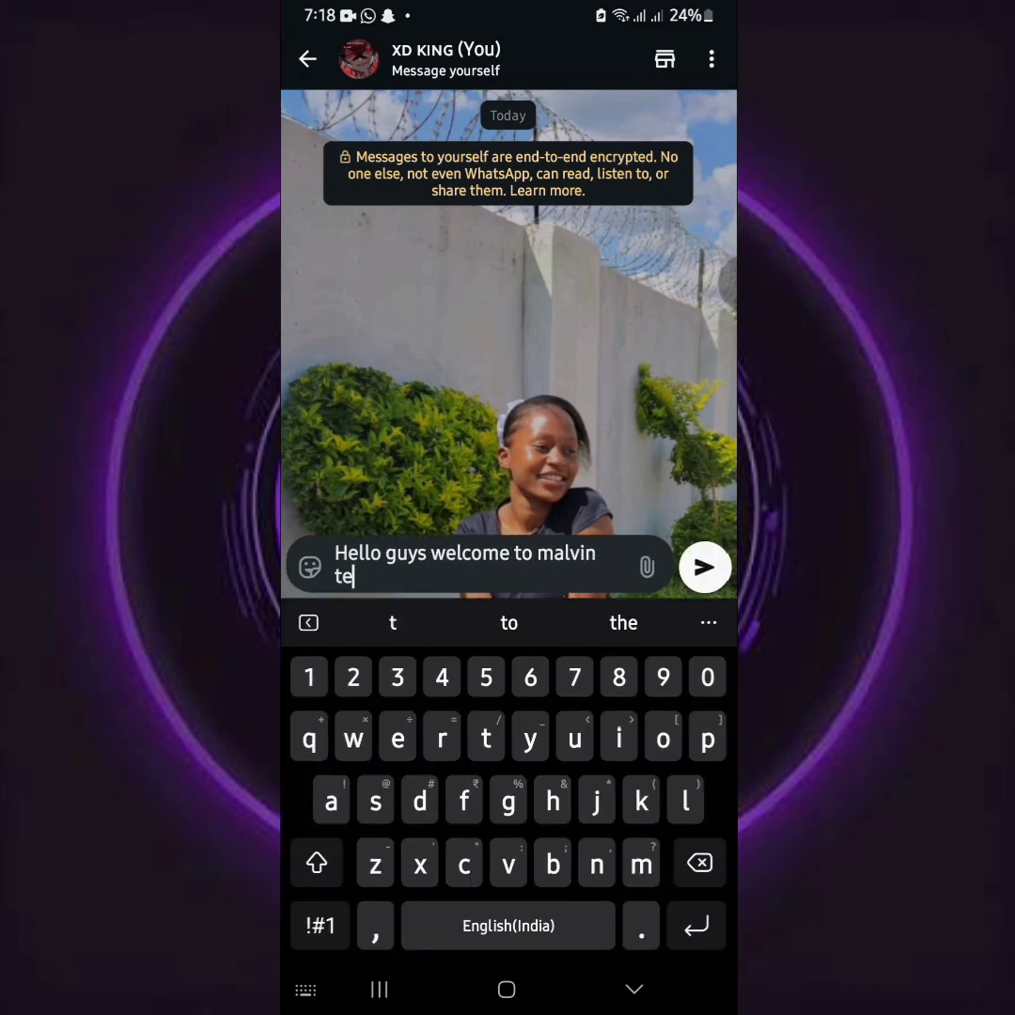
# - Discard the draft messages and send the Jexploit-Bot GitHub repo link in your self-chat
pyautogui.press('BackSpace')
pyautogui.write('Lets deploy another')
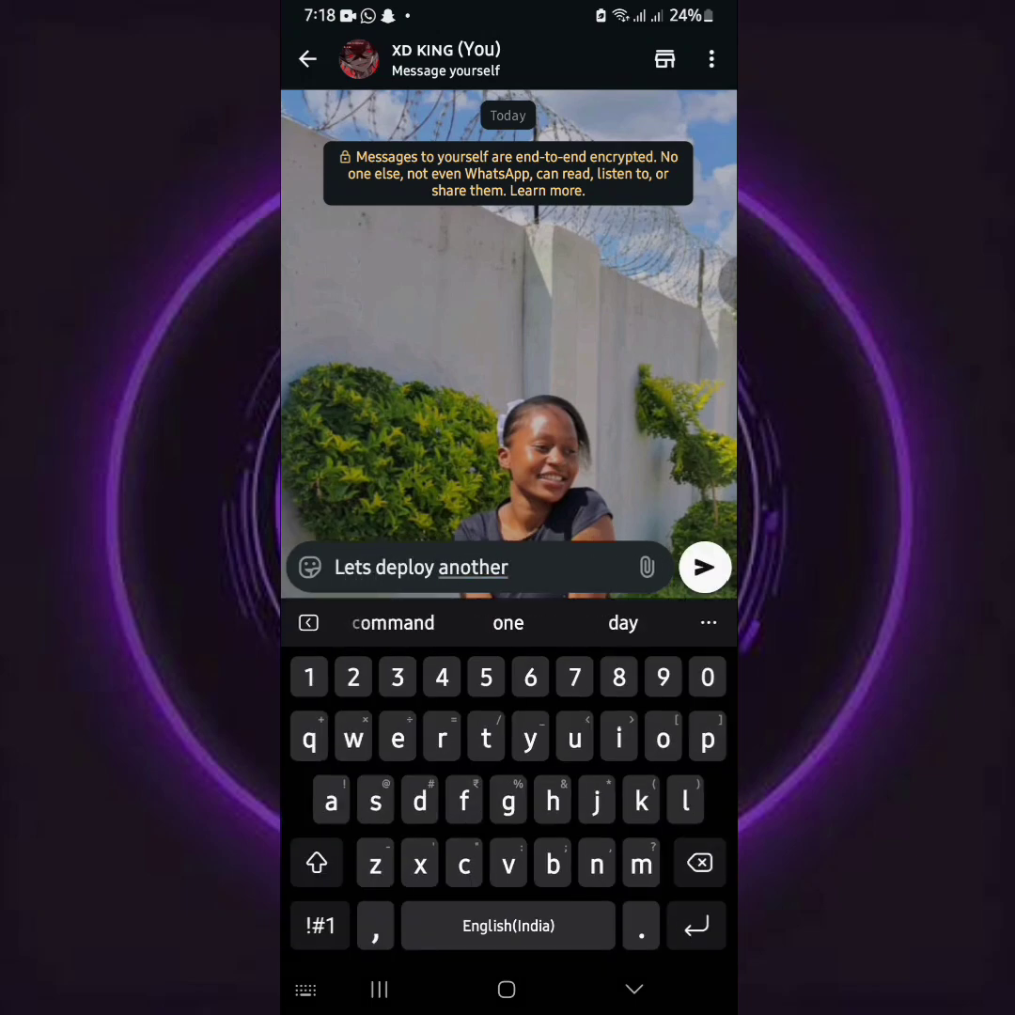
pyautogui.write(' one cool bot today')
pyautogui.press('BackSpace')
pyautogui.write('On')
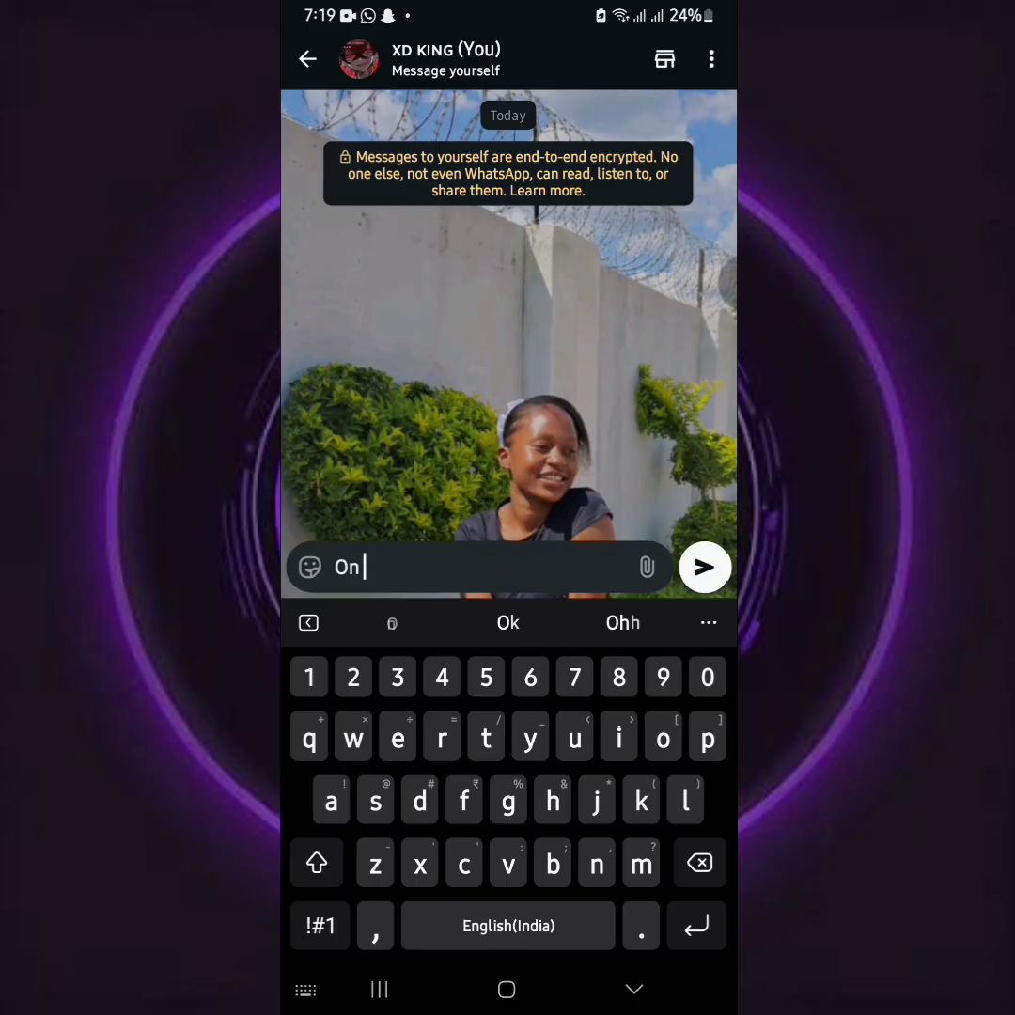
pyautogui.write(' KATABUMP one of the')
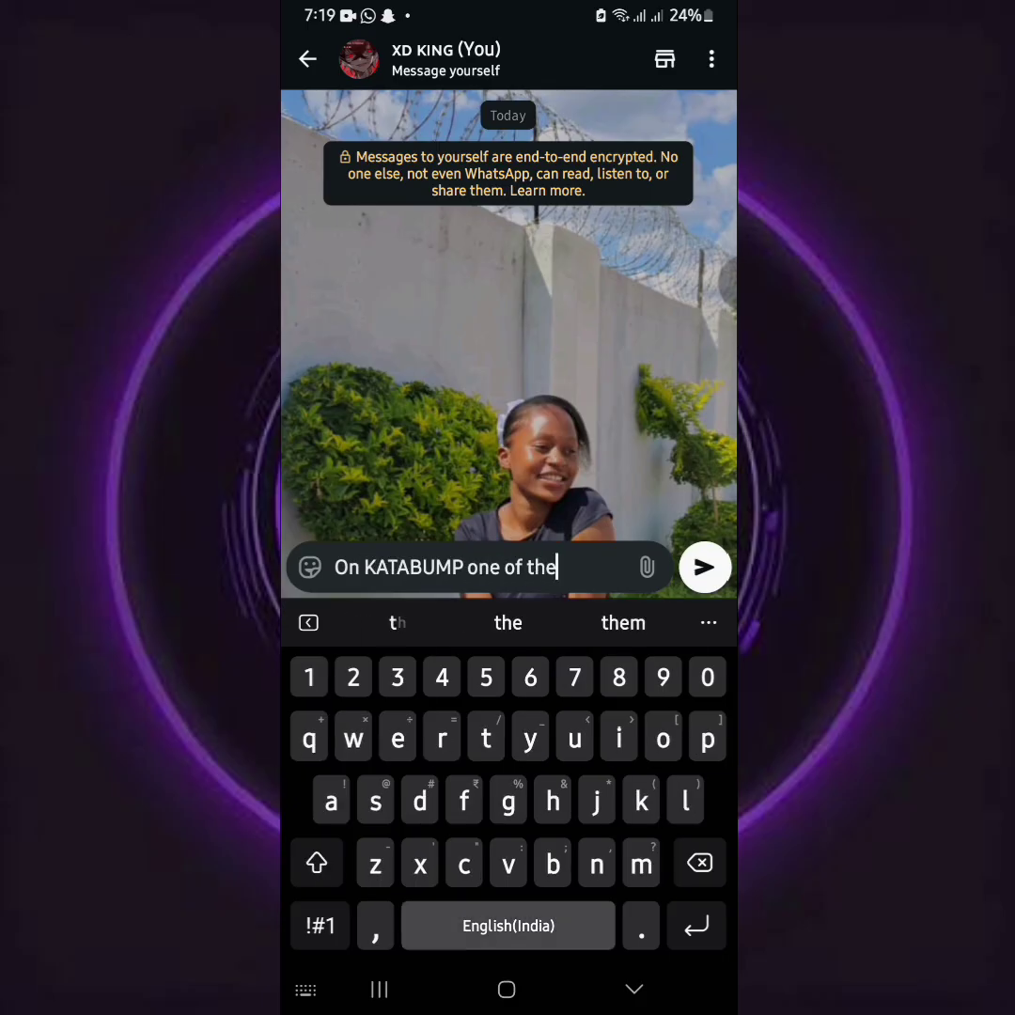
pyautogui.write(' free platform ')
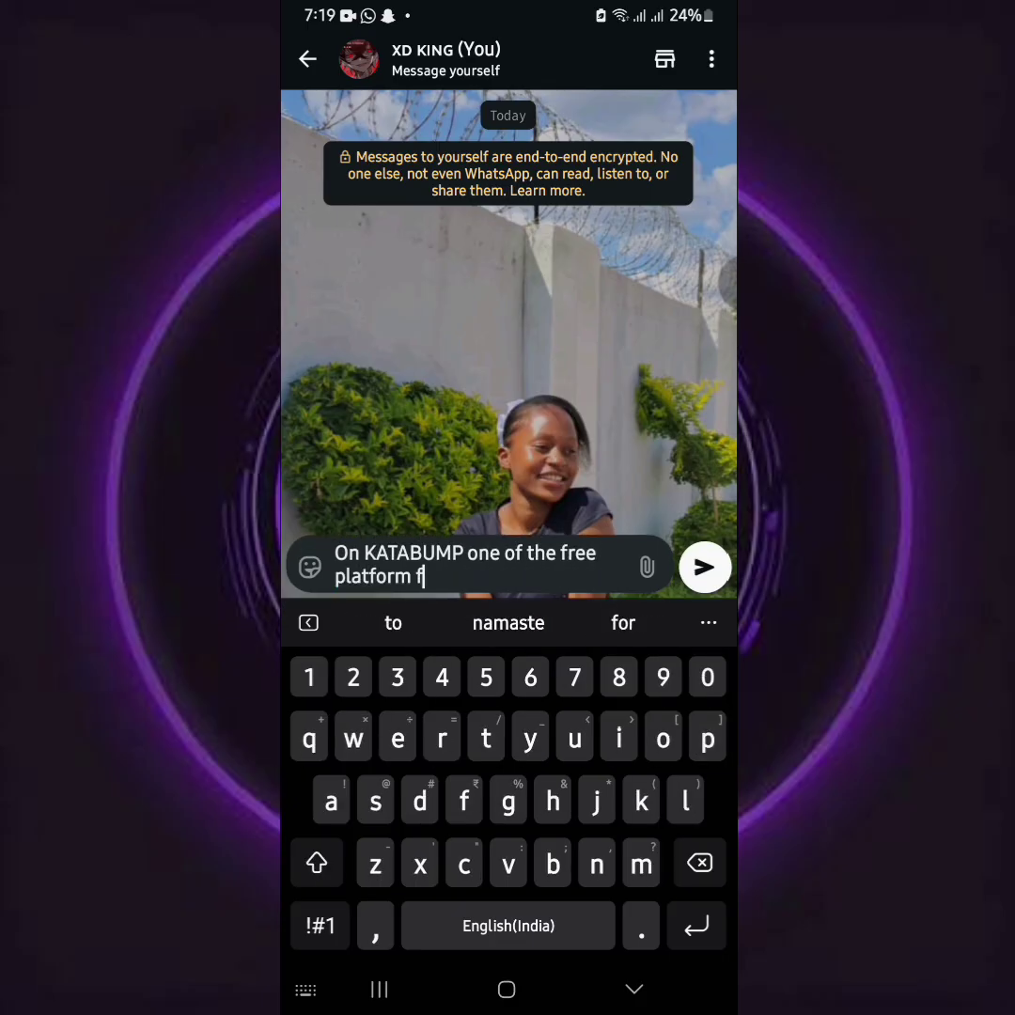
pyautogui.write('for hosting websites')
pyautogui.write('  ,')
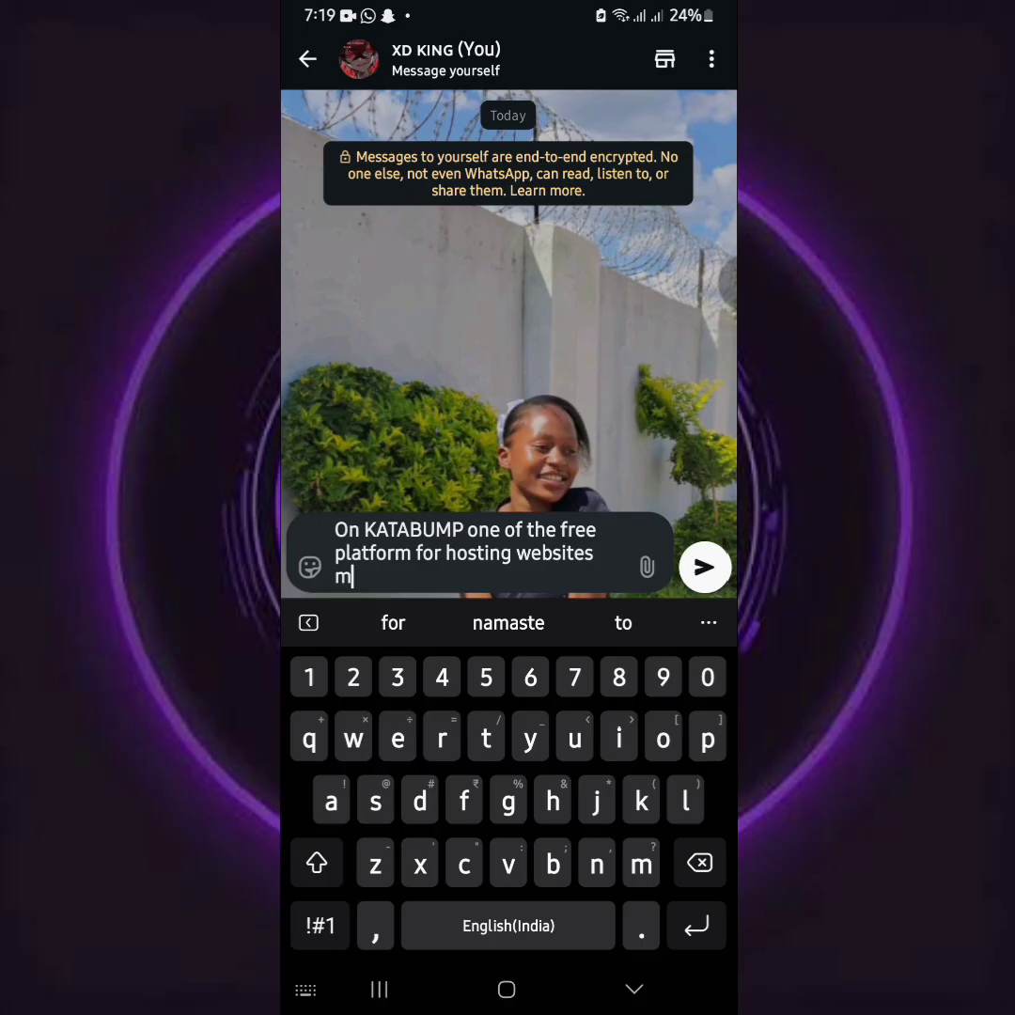
pyautogui.write('discod bots what')
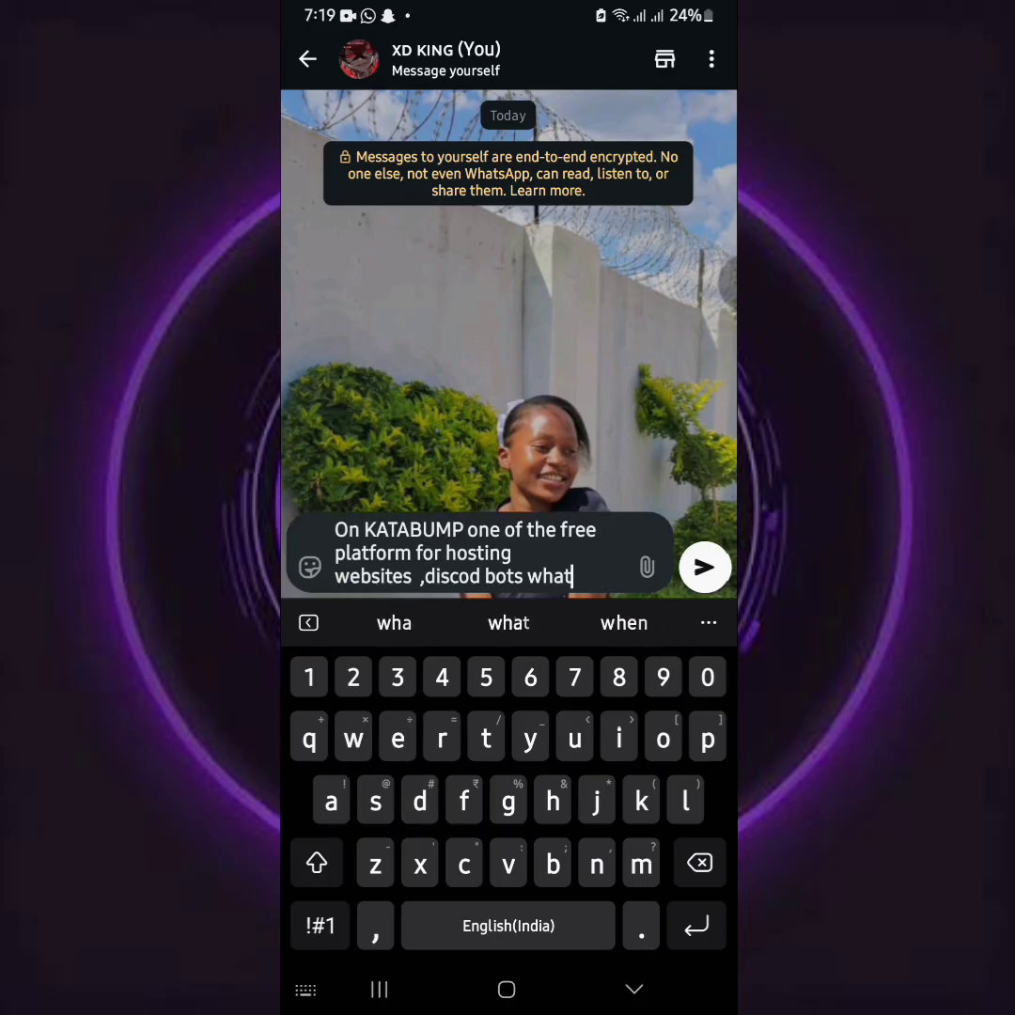
pyautogui.write('sapp bots et')
pyautogui.press('BackSpace')
pyautogui.press('BackSpace')
pyautogui.press('BackSpace')
pyautogui.press('BackSpace')
pyautogui.press('BackSpace')
pyautogui.press('BackSpace')
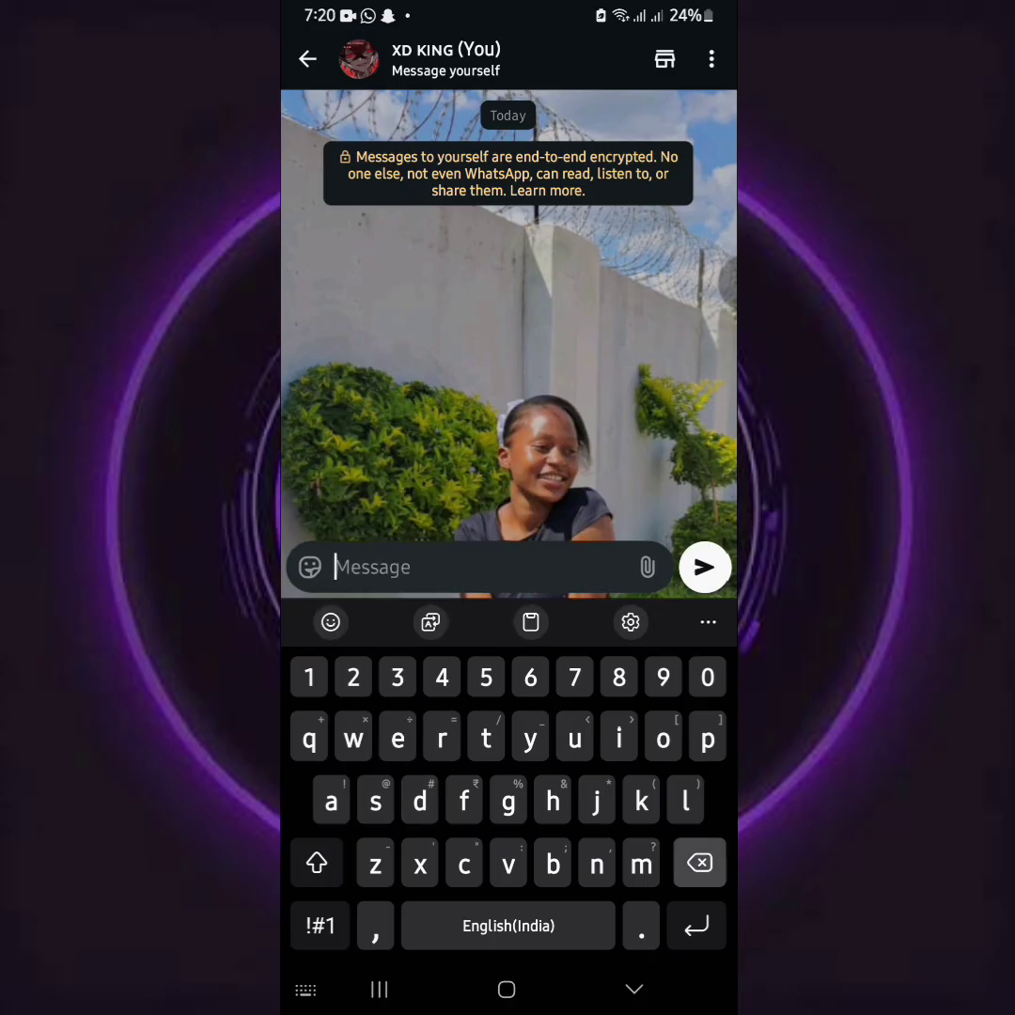
pyautogui.write('https')
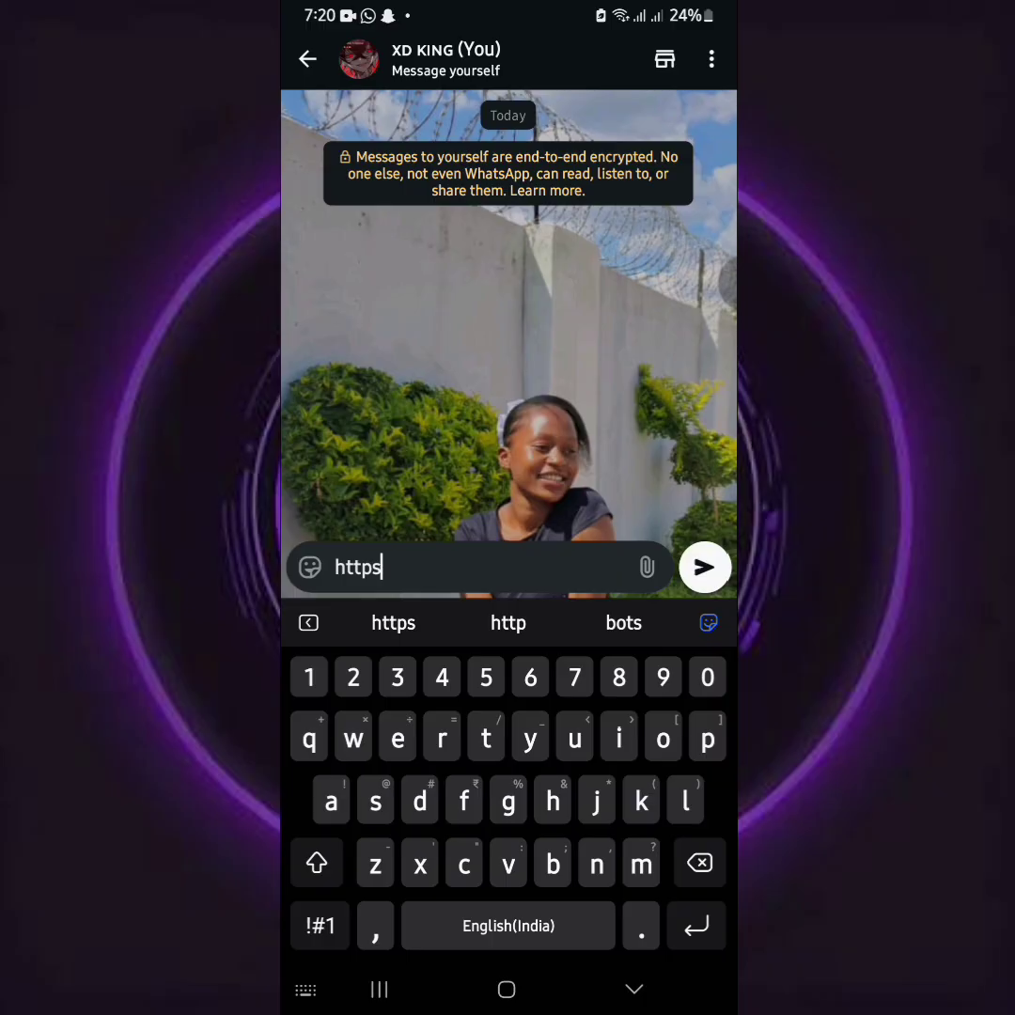
pyautogui.press('BackSpace')
pyautogui.press('BackSpace')
pyautogui.press('BackSpace')
pyautogui.write('https://github.com/Kevintech-hub/Jexploit-Bot')
pyautogui.click(703, 566)
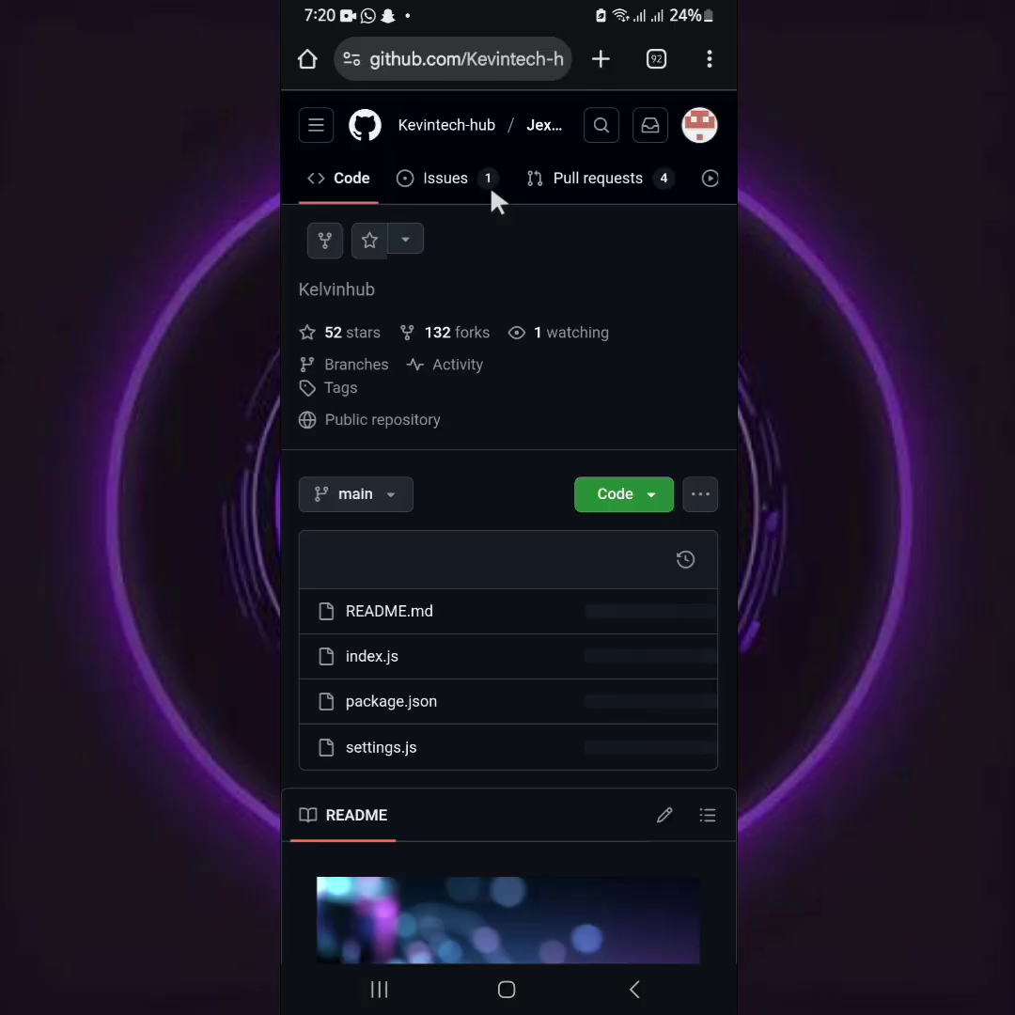
pyautogui.scroll(-3, 492, 195)
pyautogui.scroll(3, 493, 194)
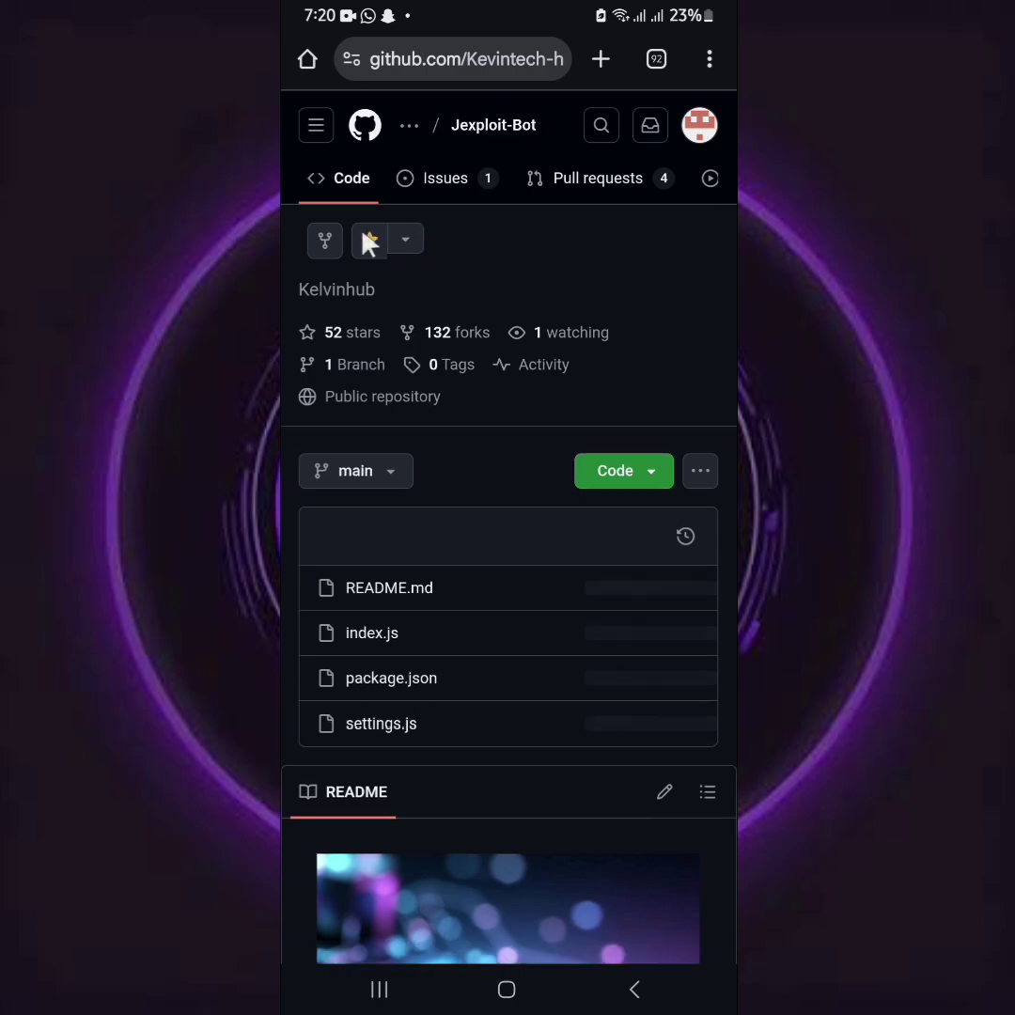
pyautogui.scroll(-2, 366, 242)
pyautogui.scroll(-2, 367, 243)
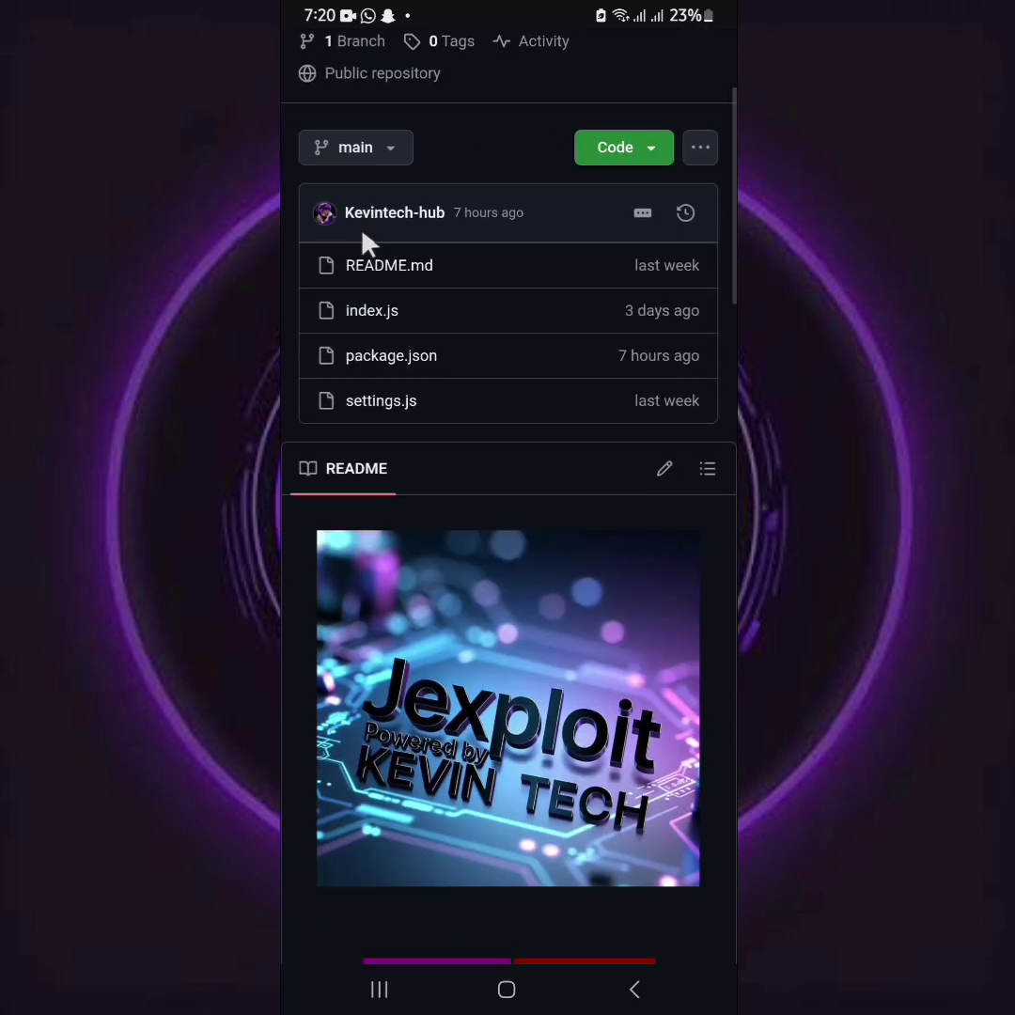
pyautogui.scroll(-5, 366, 242)
pyautogui.scroll(-5, 366, 242)
pyautogui.scroll(-10, 367, 243)
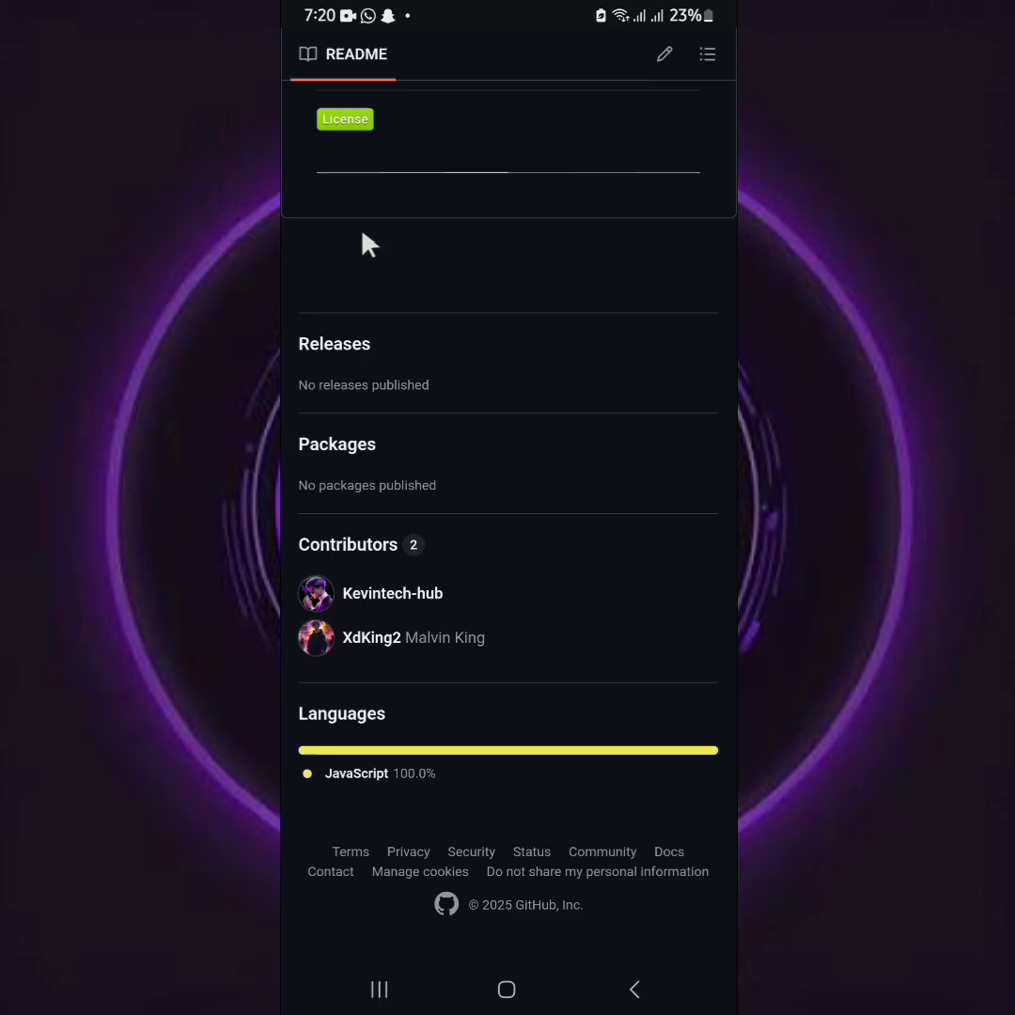
pyautogui.scroll(5, 385, 441)
pyautogui.scroll(2, 390, 426)
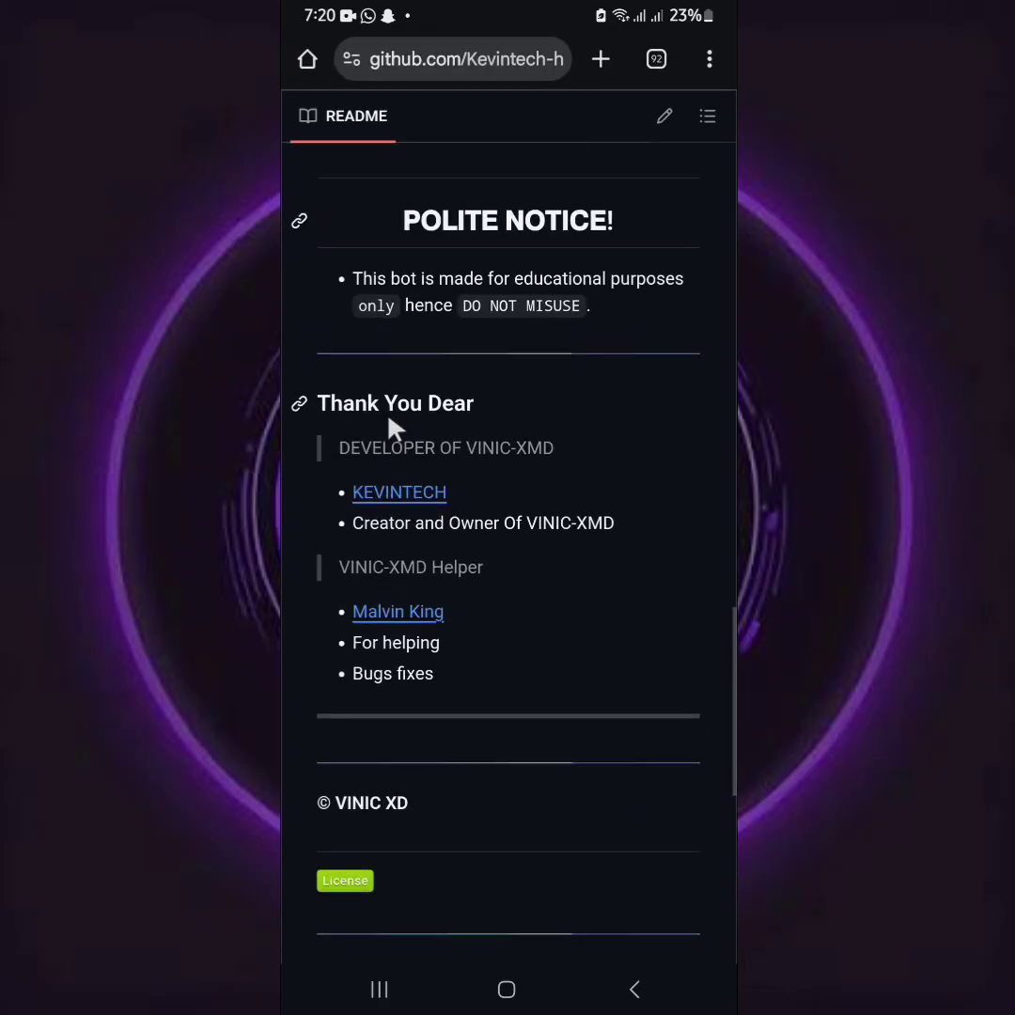
pyautogui.scroll(2, 390, 425)
pyautogui.scroll(3, 392, 427)
pyautogui.scroll(5, 394, 429)
pyautogui.scroll(2, 395, 430)
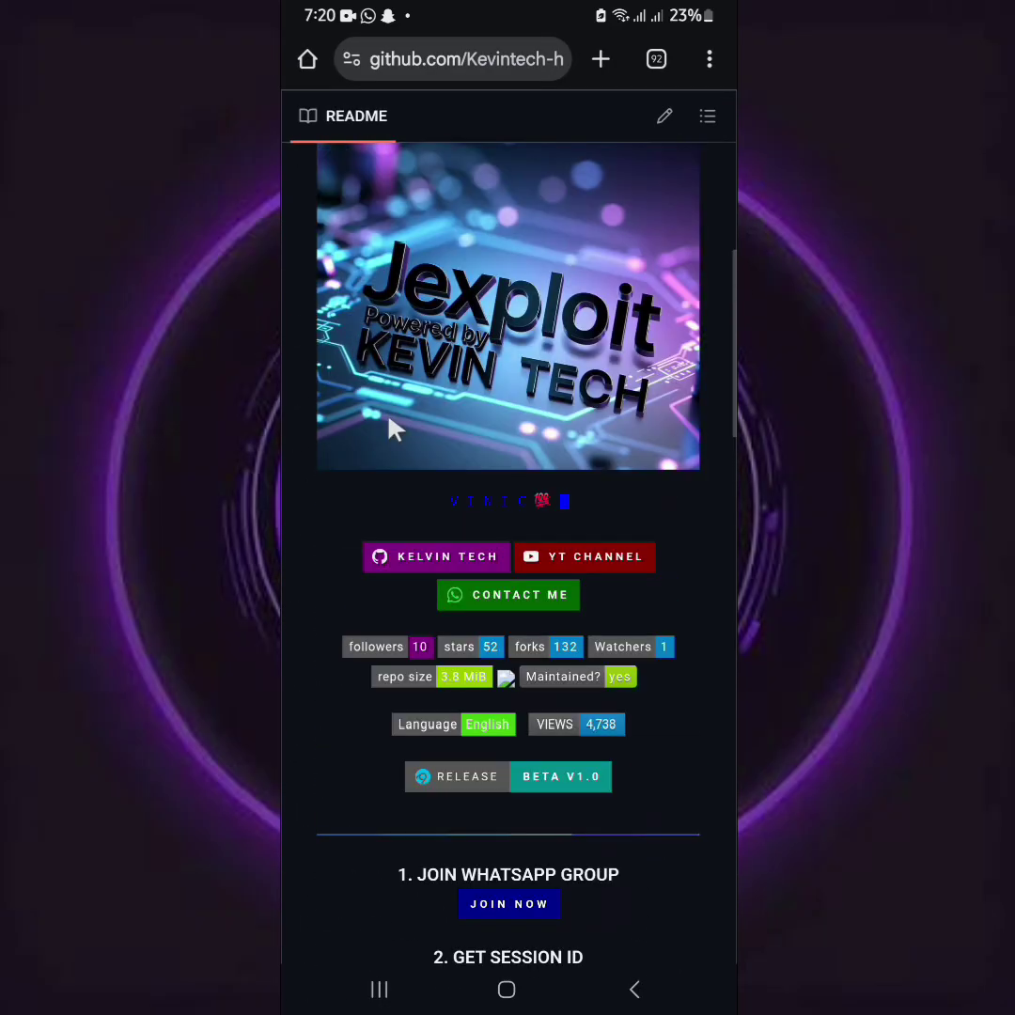
pyautogui.scroll(4, 395, 429)
pyautogui.scroll(-8, 394, 429)
pyautogui.scroll(1, 395, 429)
pyautogui.scroll(2, 395, 429)
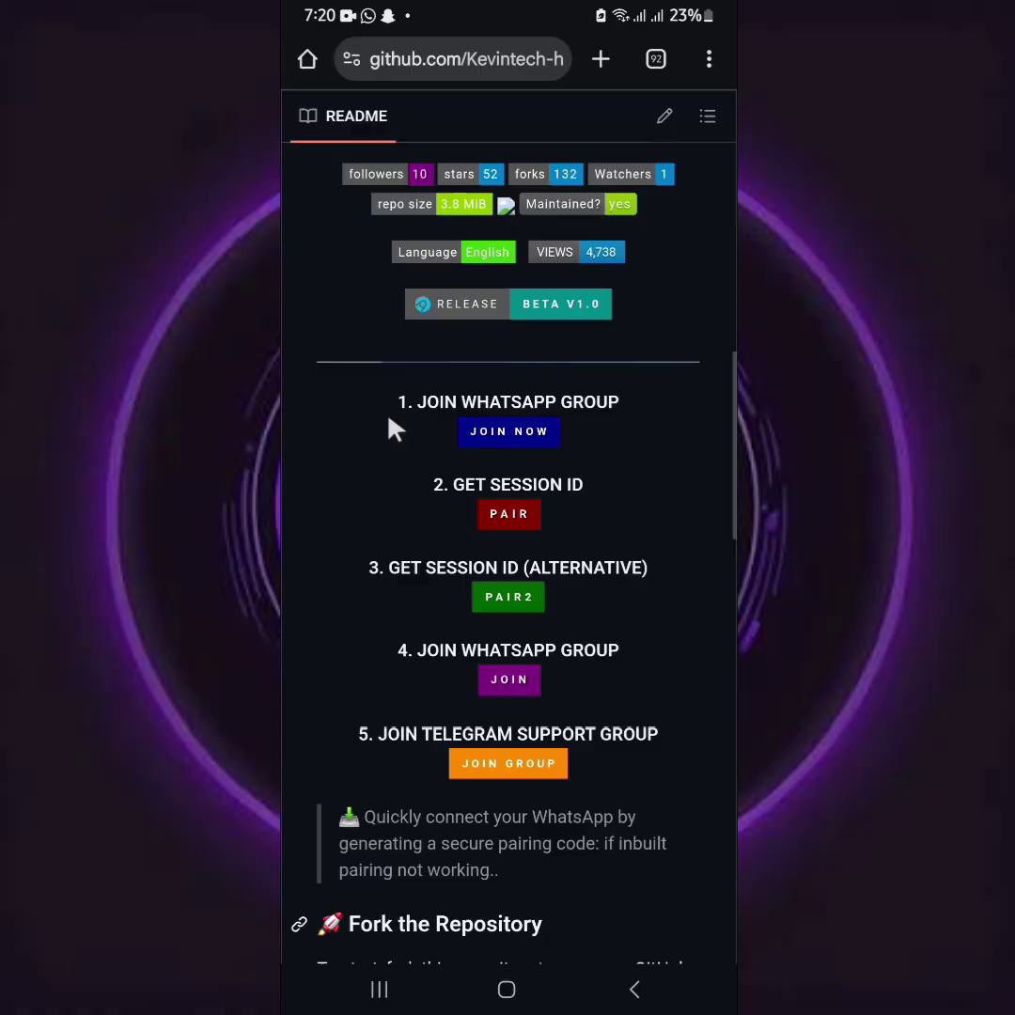
pyautogui.scroll(-1, 394, 429)
pyautogui.scroll(-3, 395, 430)
pyautogui.scroll(-4, 395, 429)
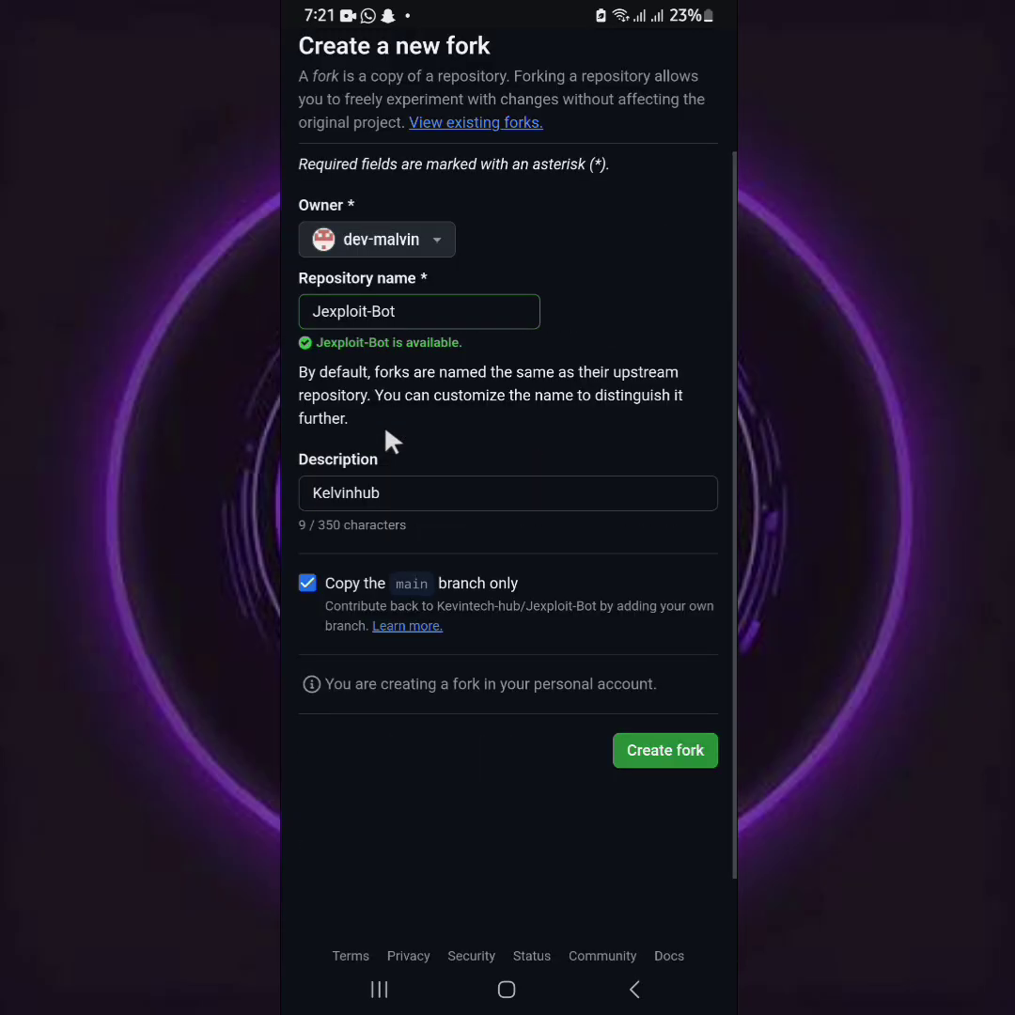
pyautogui.scroll(-2, 393, 442)
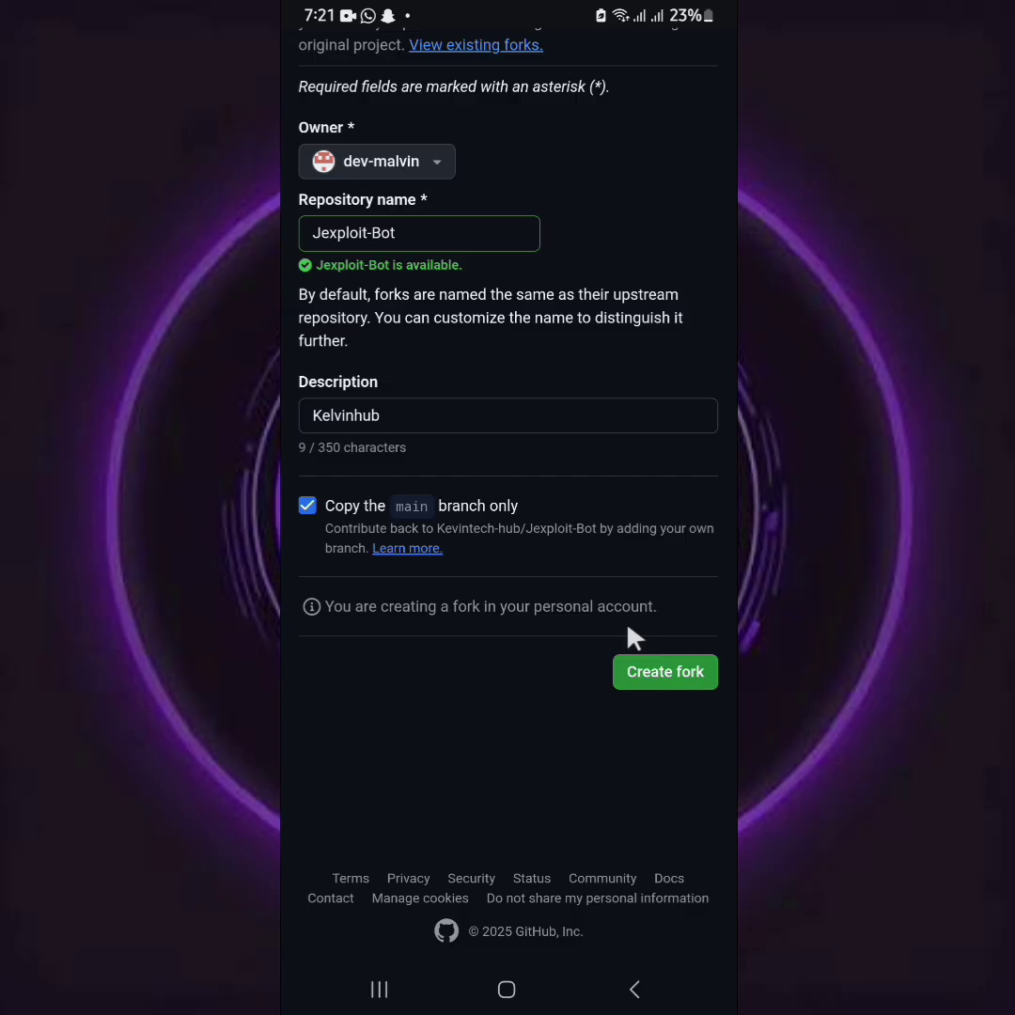
# - Create the Jexploit-Bot fork, keeping the default name and main-branch-only option
pyautogui.click(661, 673)
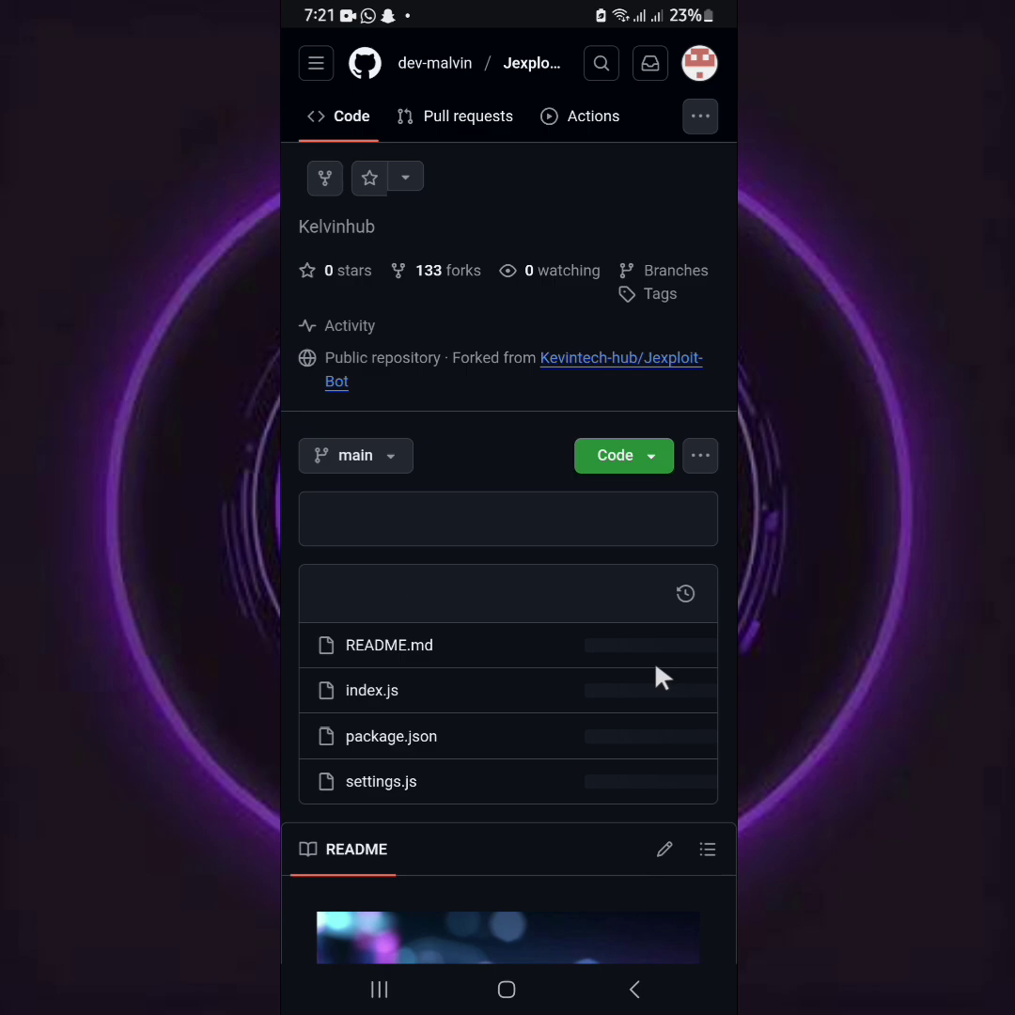
pyautogui.scroll(-3, 660, 676)
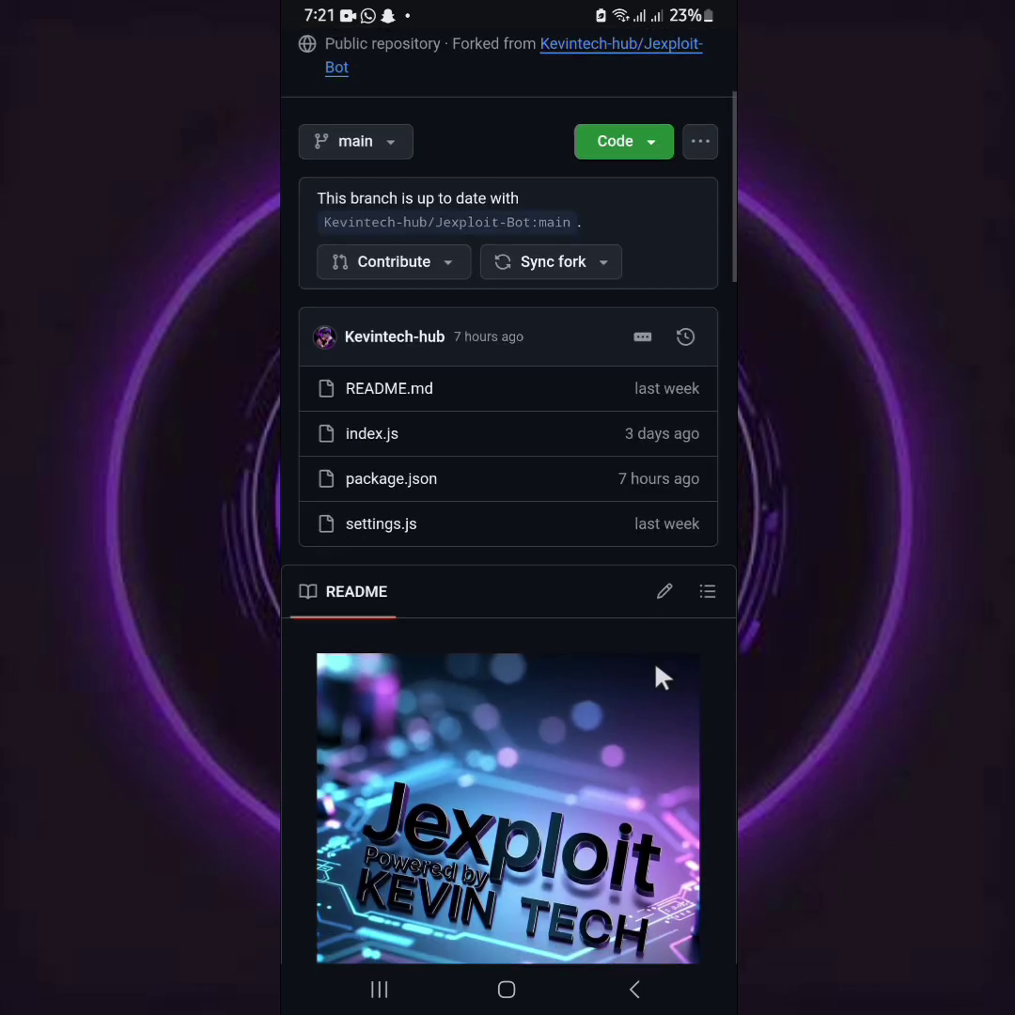
pyautogui.scroll(-5, 661, 676)
pyautogui.scroll(-3, 661, 676)
pyautogui.scroll(-3, 660, 676)
pyautogui.scroll(-3, 660, 677)
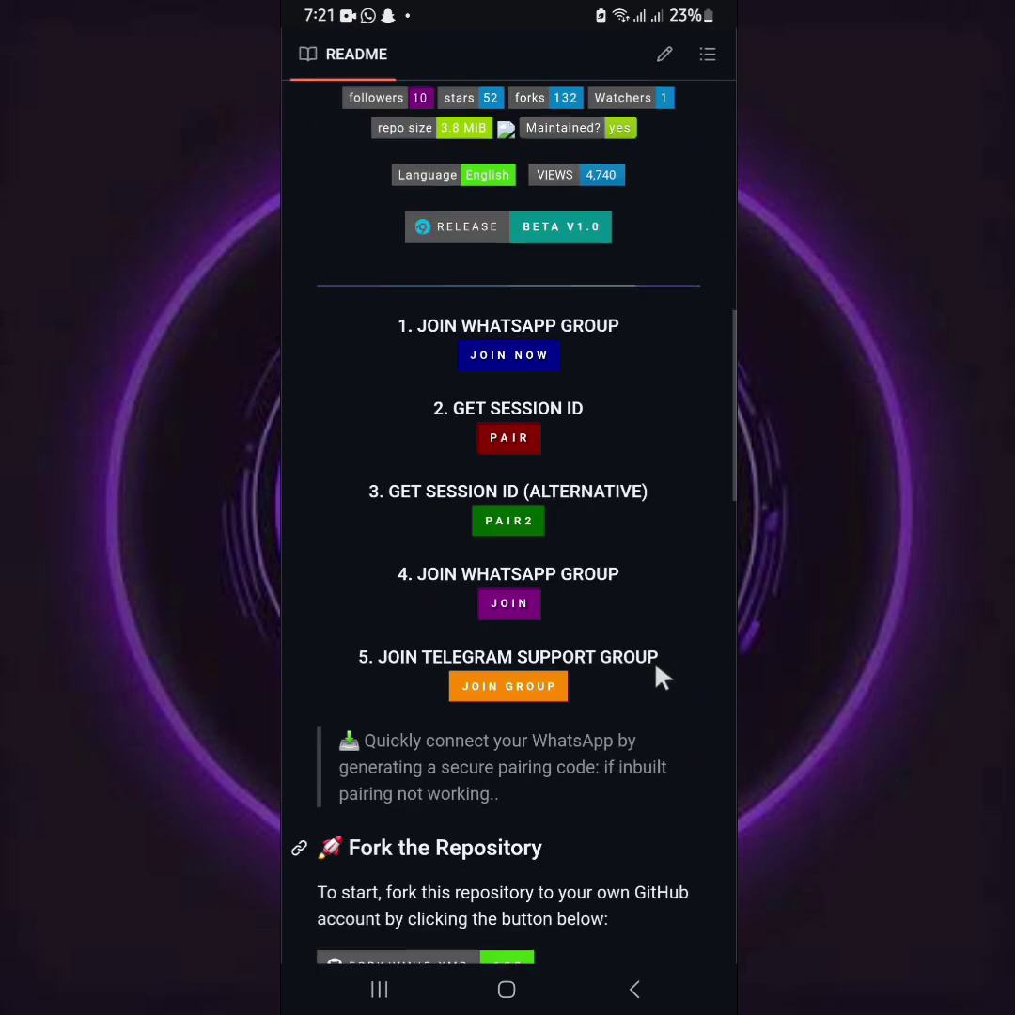
pyautogui.scroll(-2, 660, 676)
pyautogui.scroll(1, 659, 672)
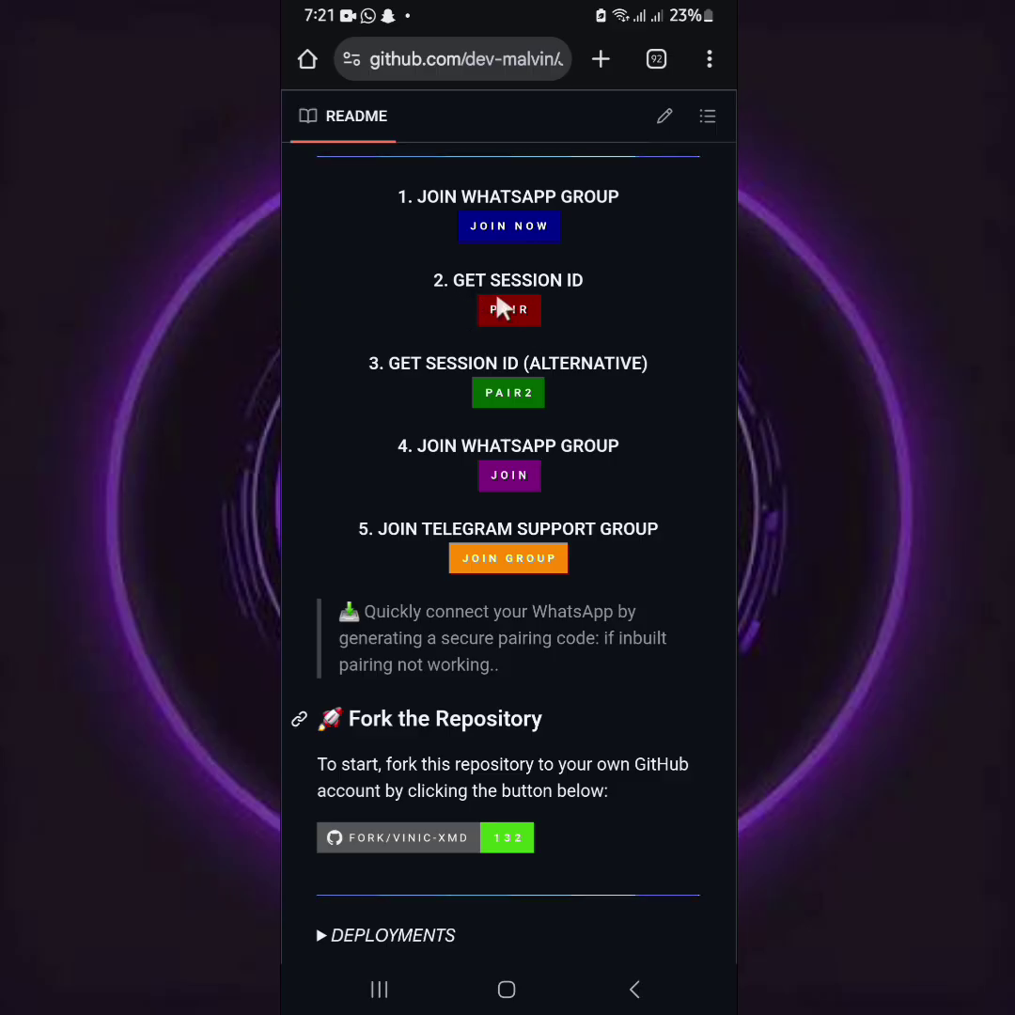
# - Open the session site from the PAIR badge under '2. GET SESSION ID'
pyautogui.click(508, 310)
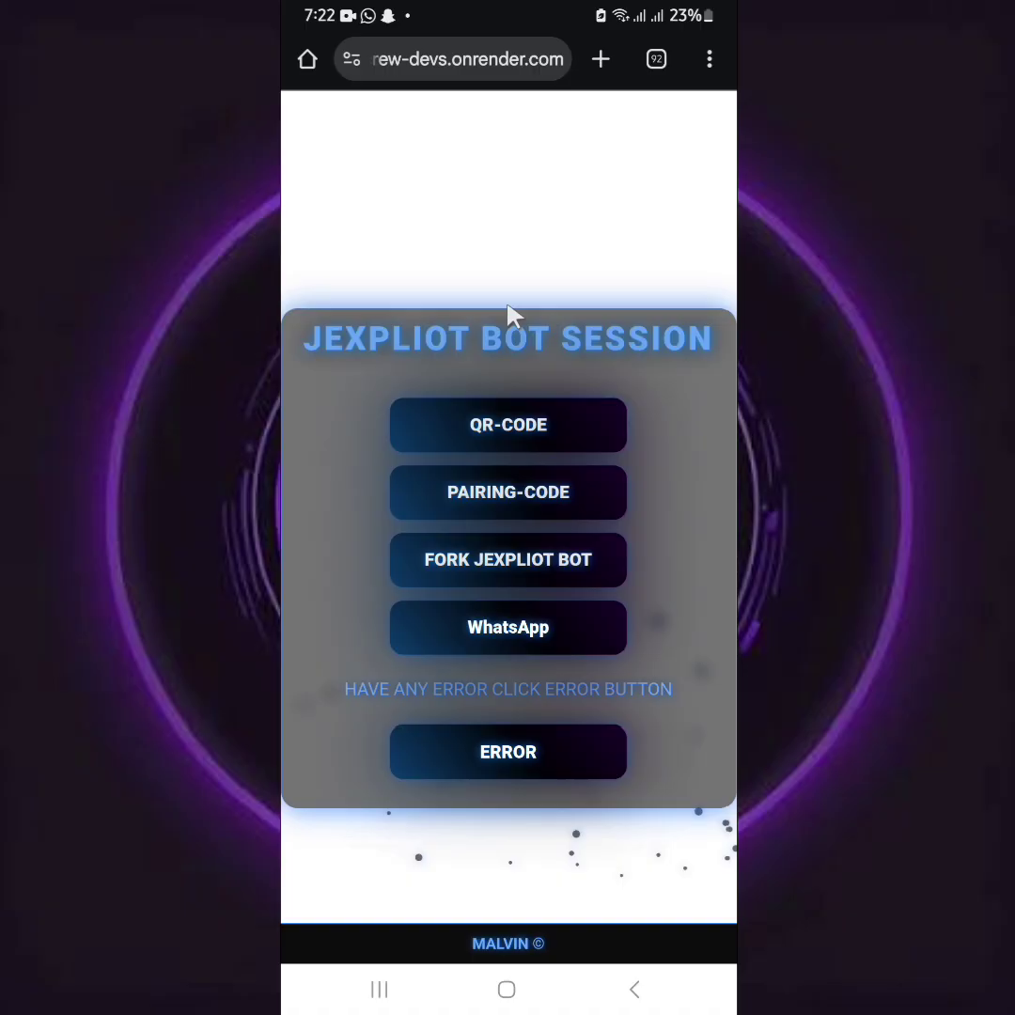
pyautogui.click(521, 493)
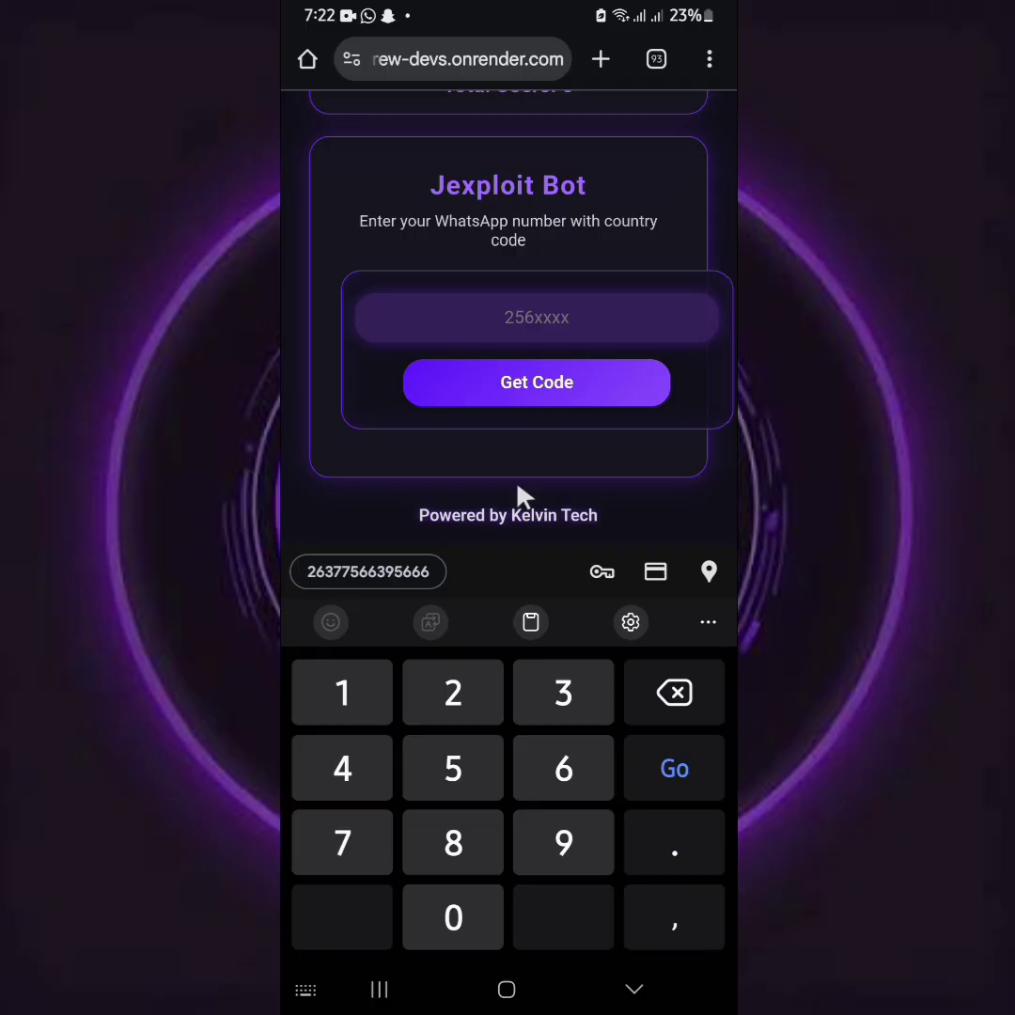
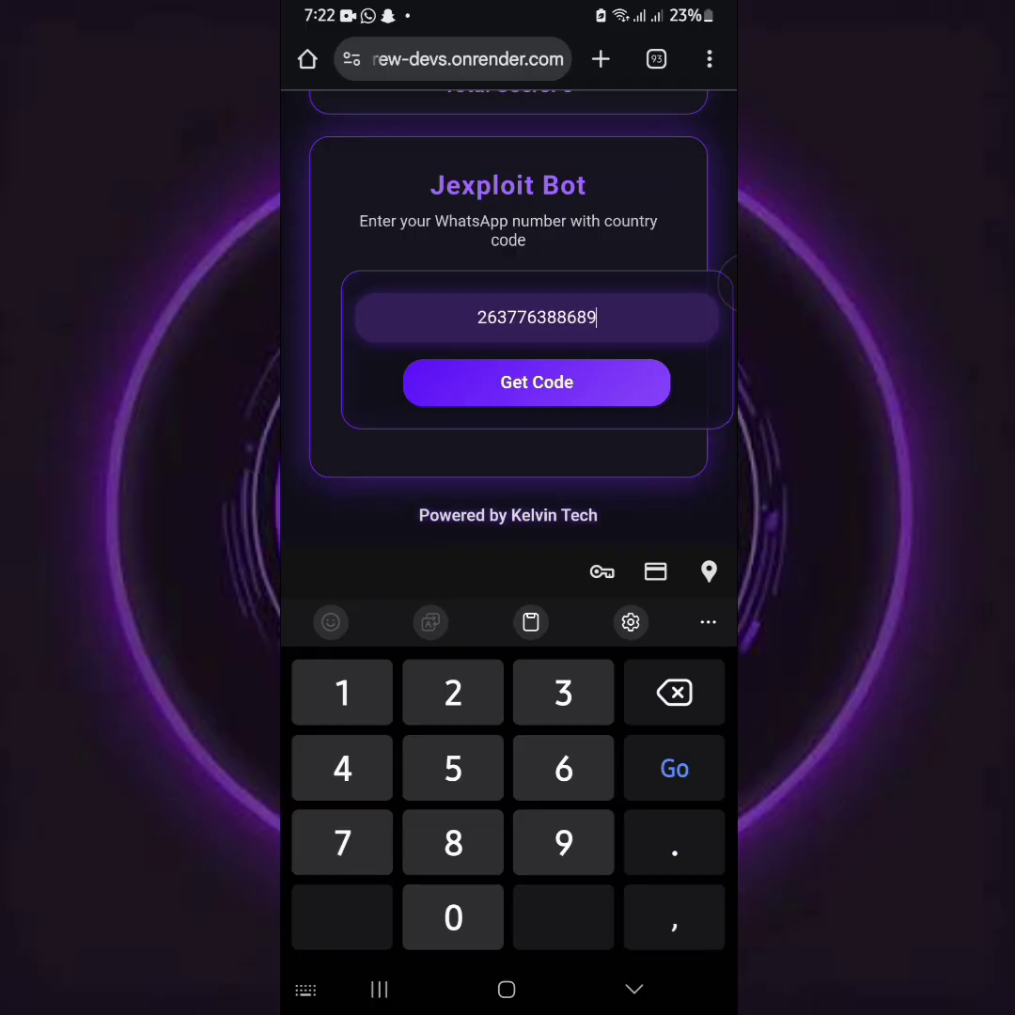
pyautogui.press('Return')
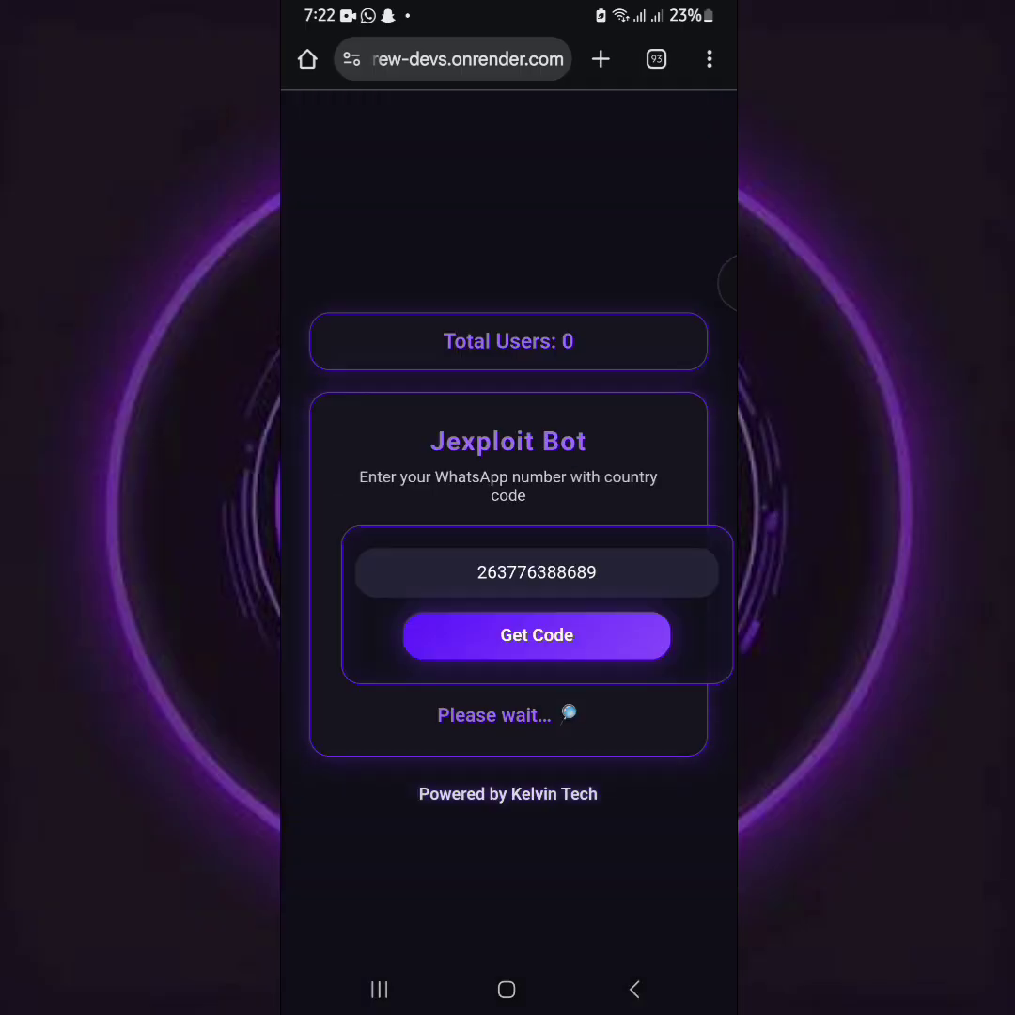
pyautogui.click(507, 715)
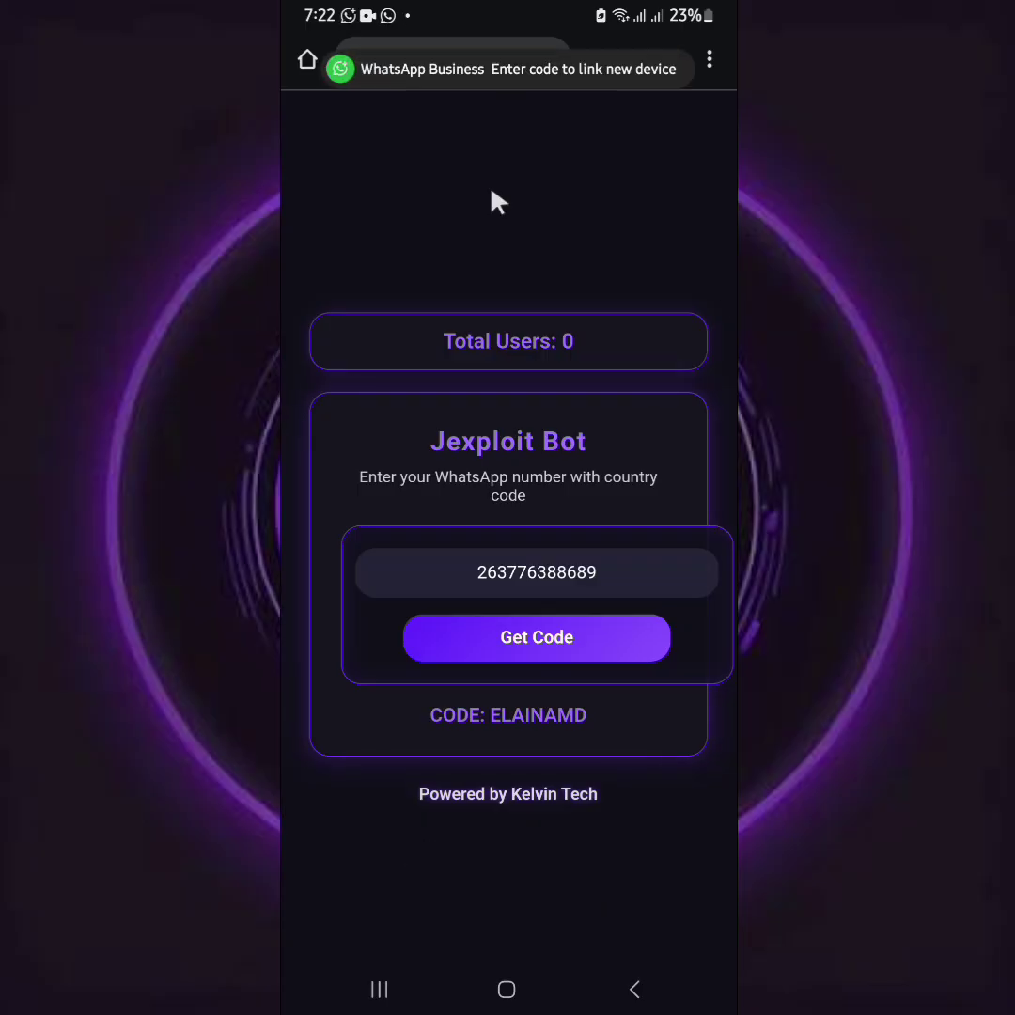
pyautogui.click(488, 90)
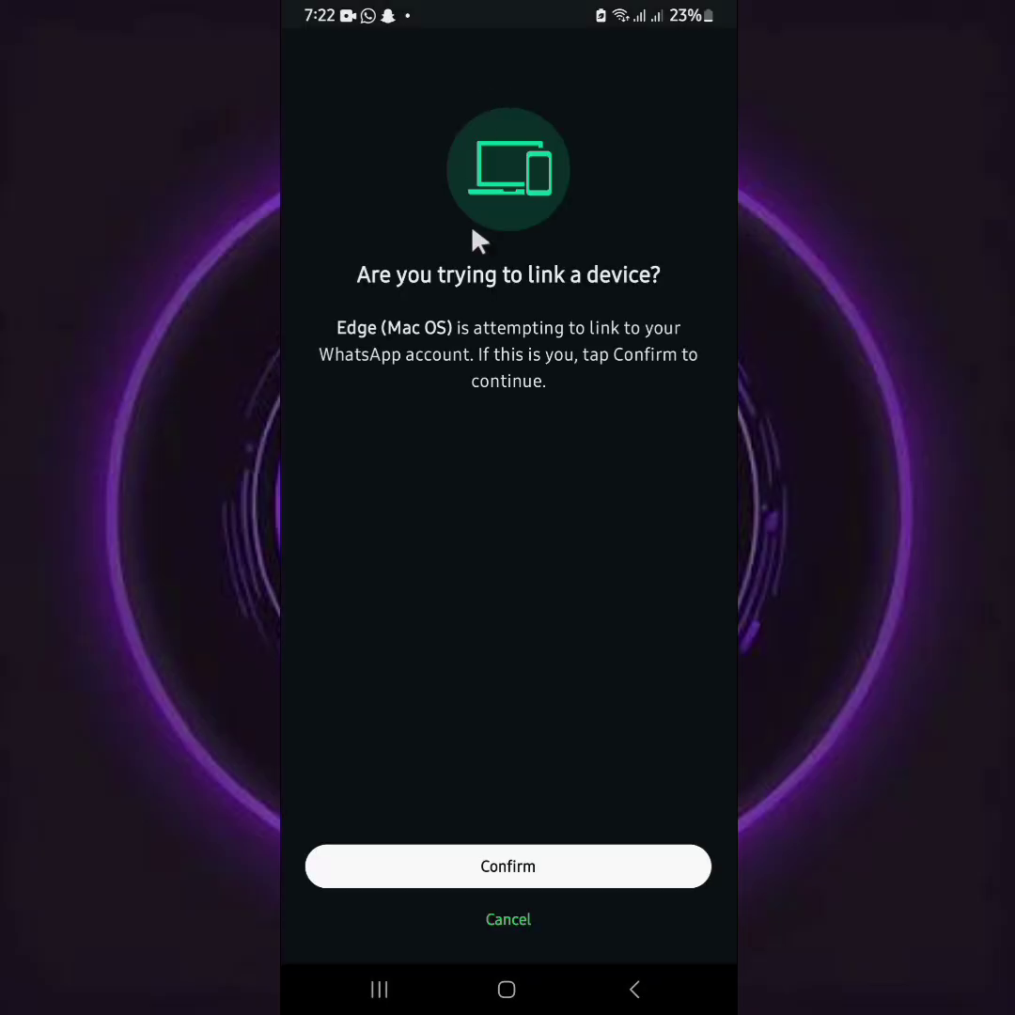
pyautogui.click(477, 869)
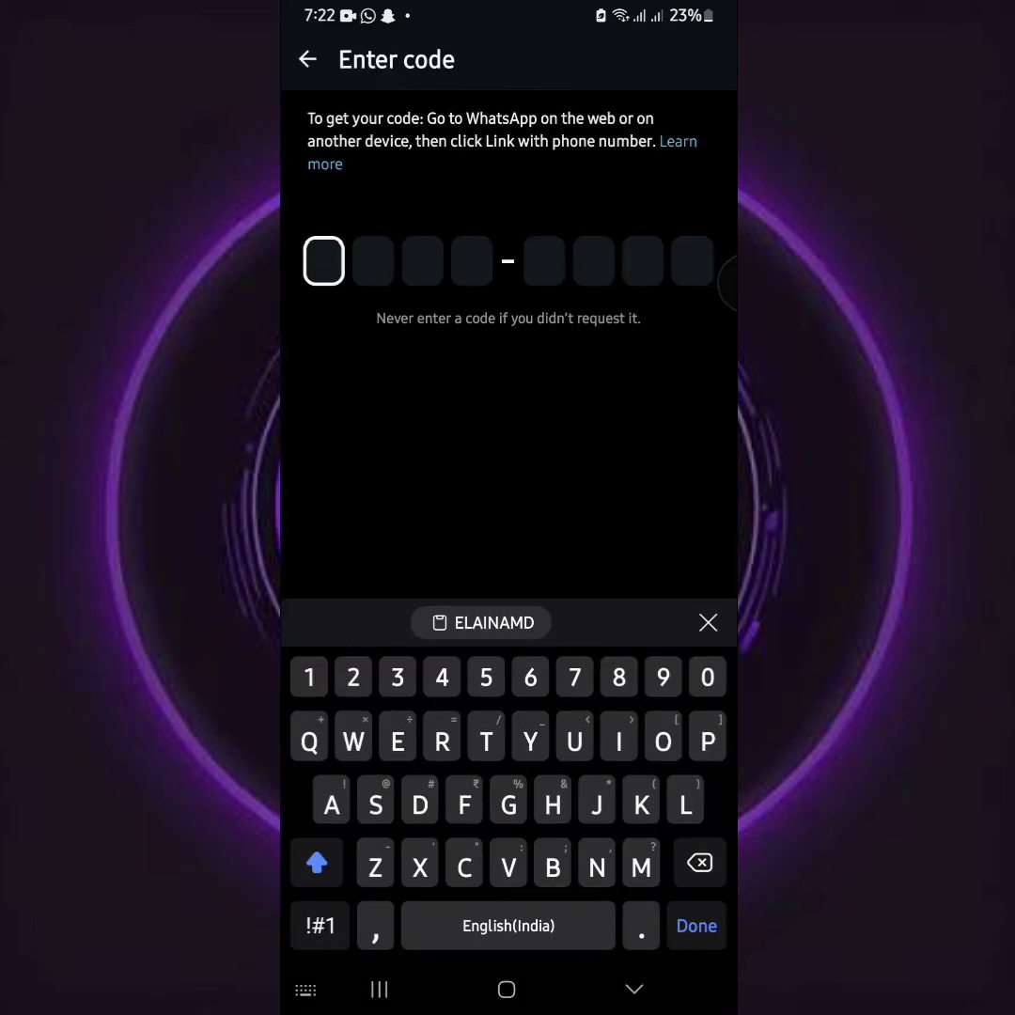
pyautogui.click(479, 855)
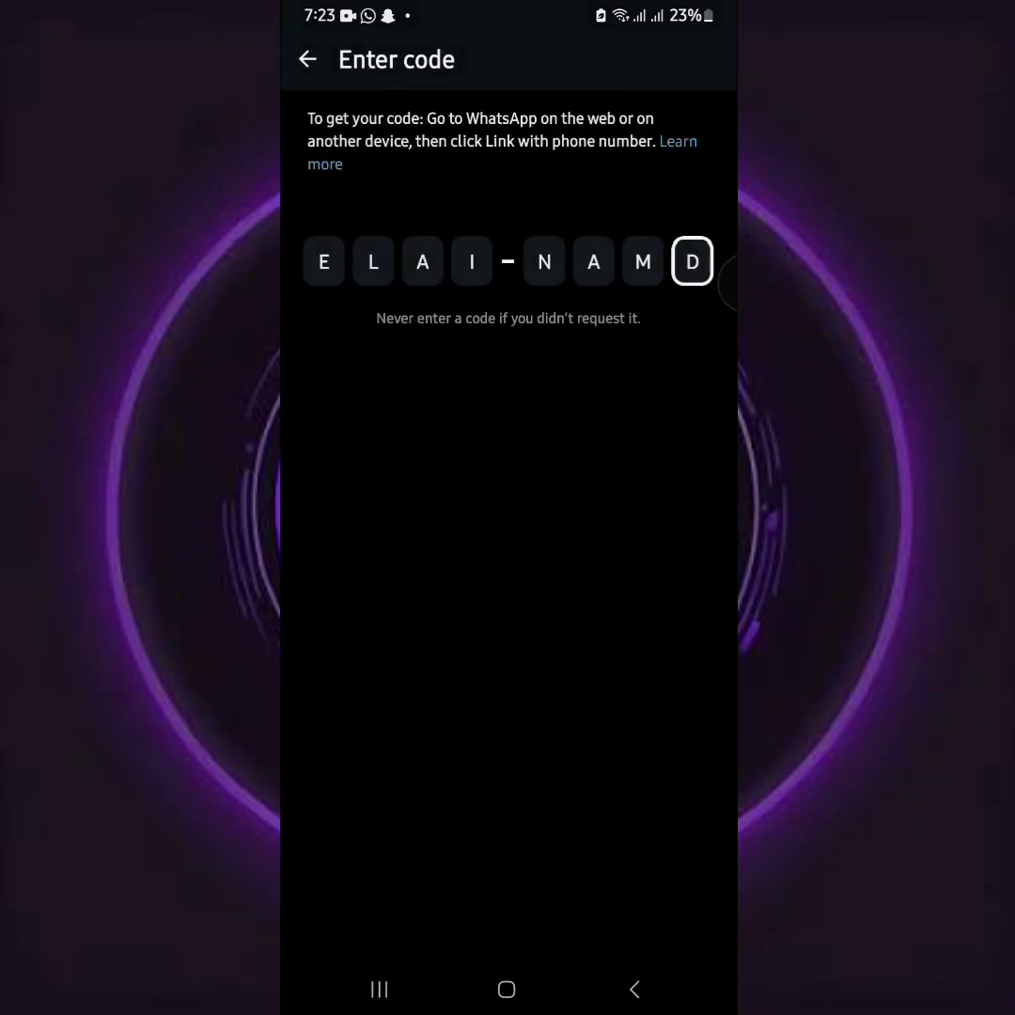
pyautogui.write('jexpl')
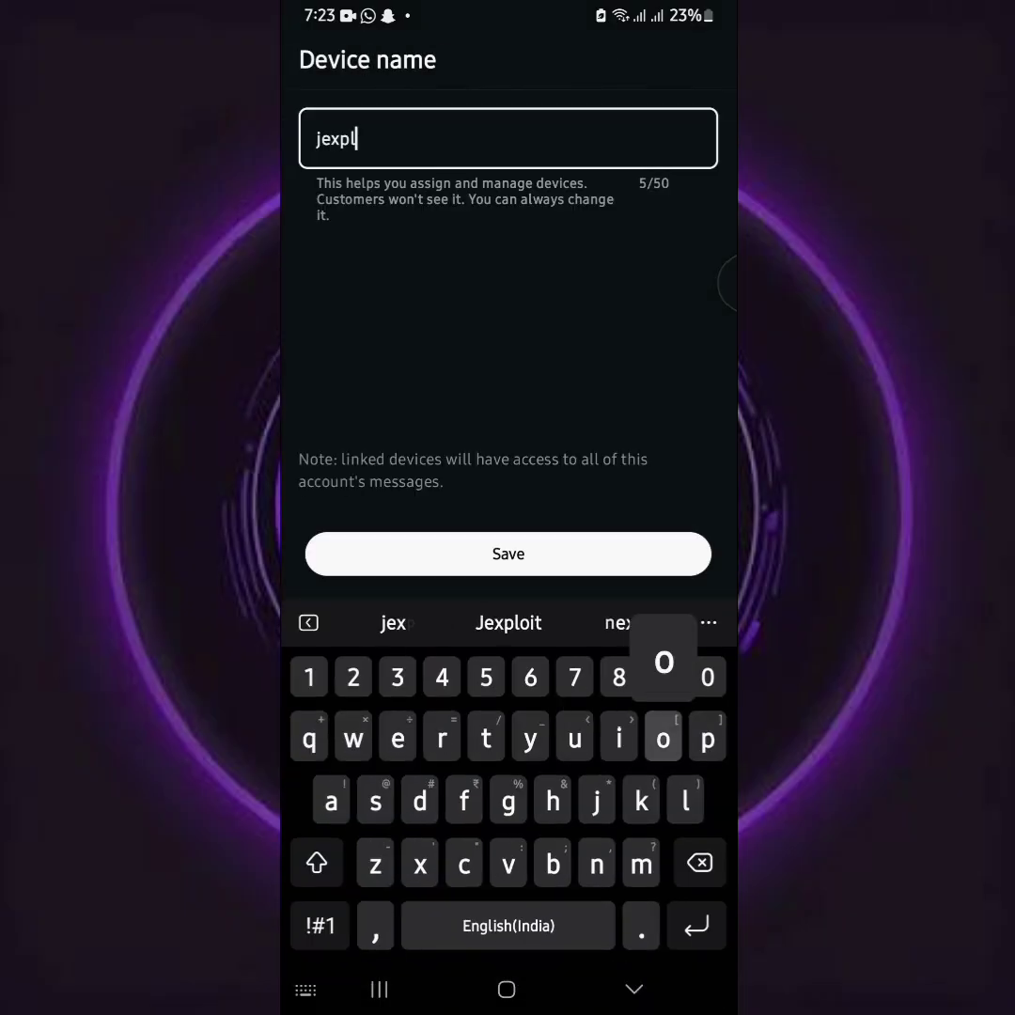
pyautogui.write('oit')
pyautogui.click(508, 553)
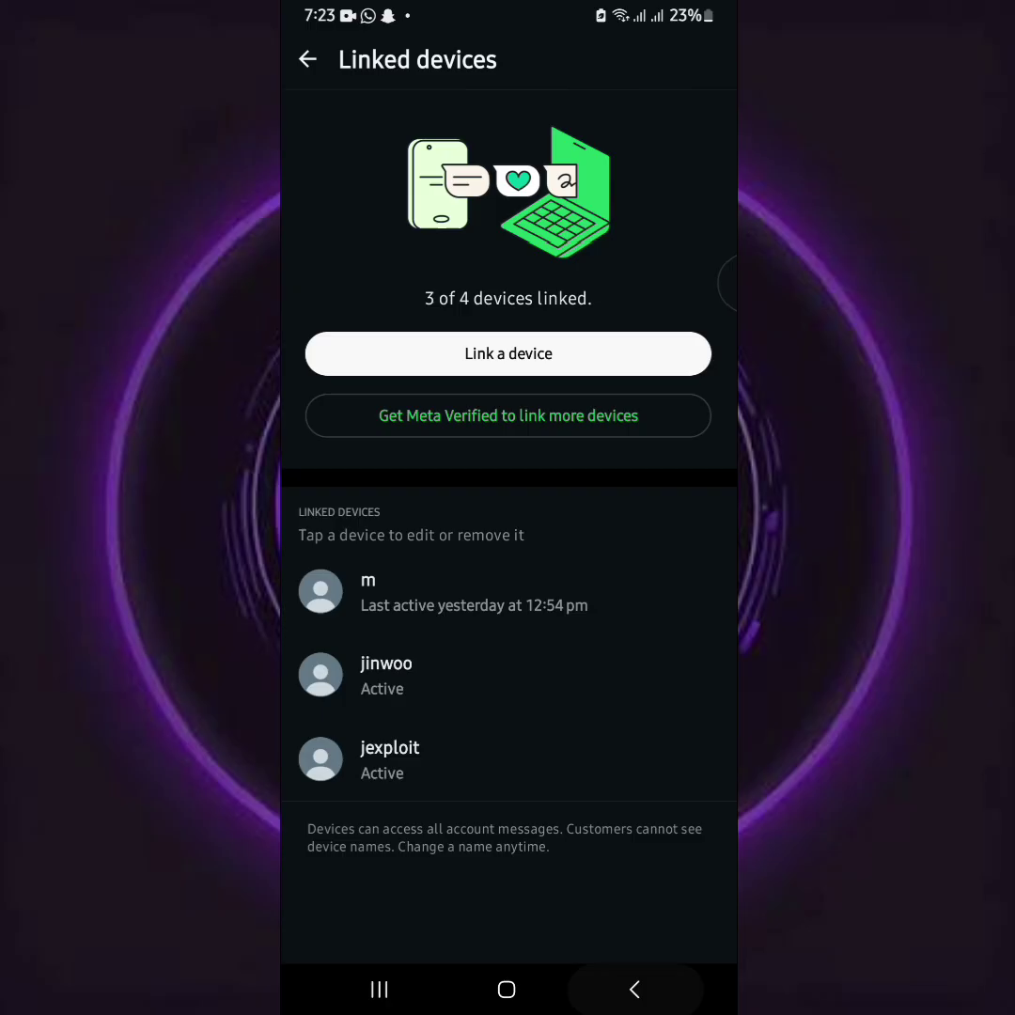
# - Open your self-chat and copy the Jexploit session ID message
pyautogui.press('Escape')
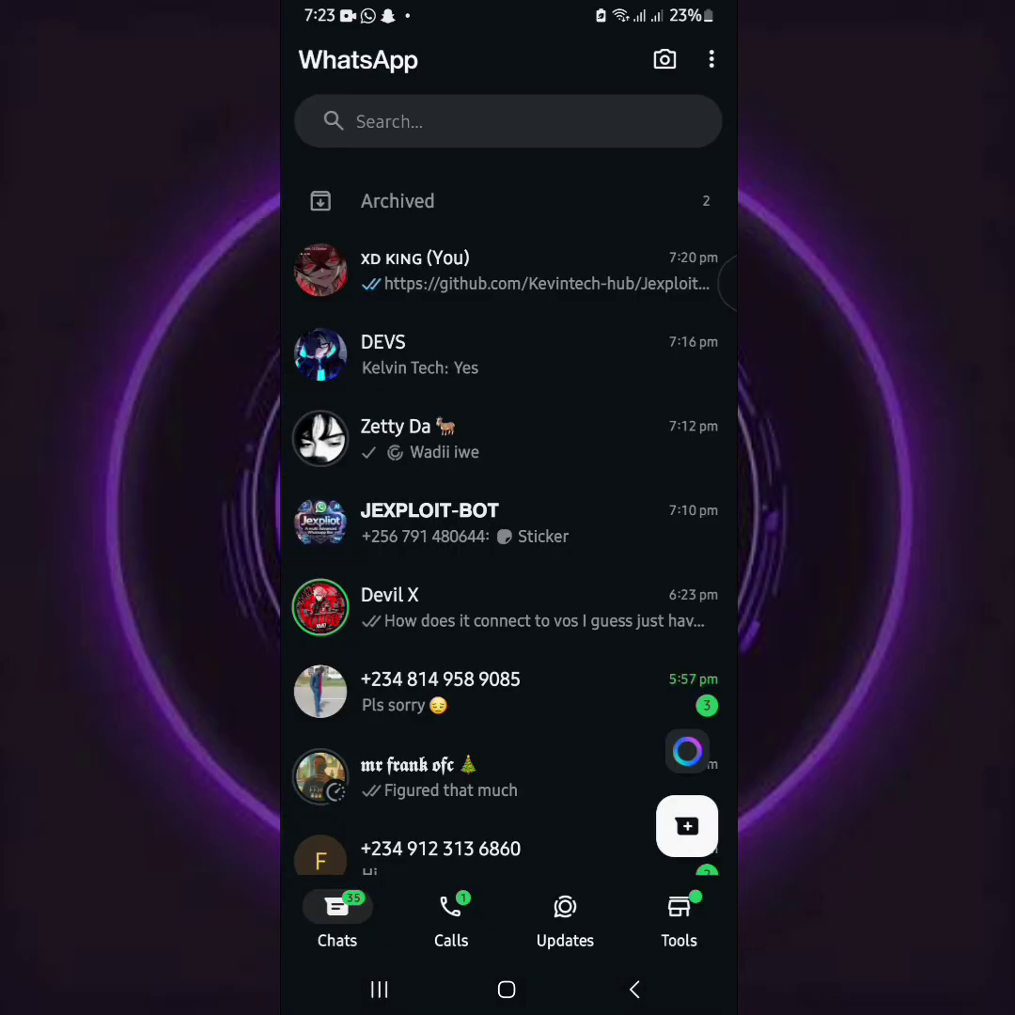
pyautogui.click(507, 271)
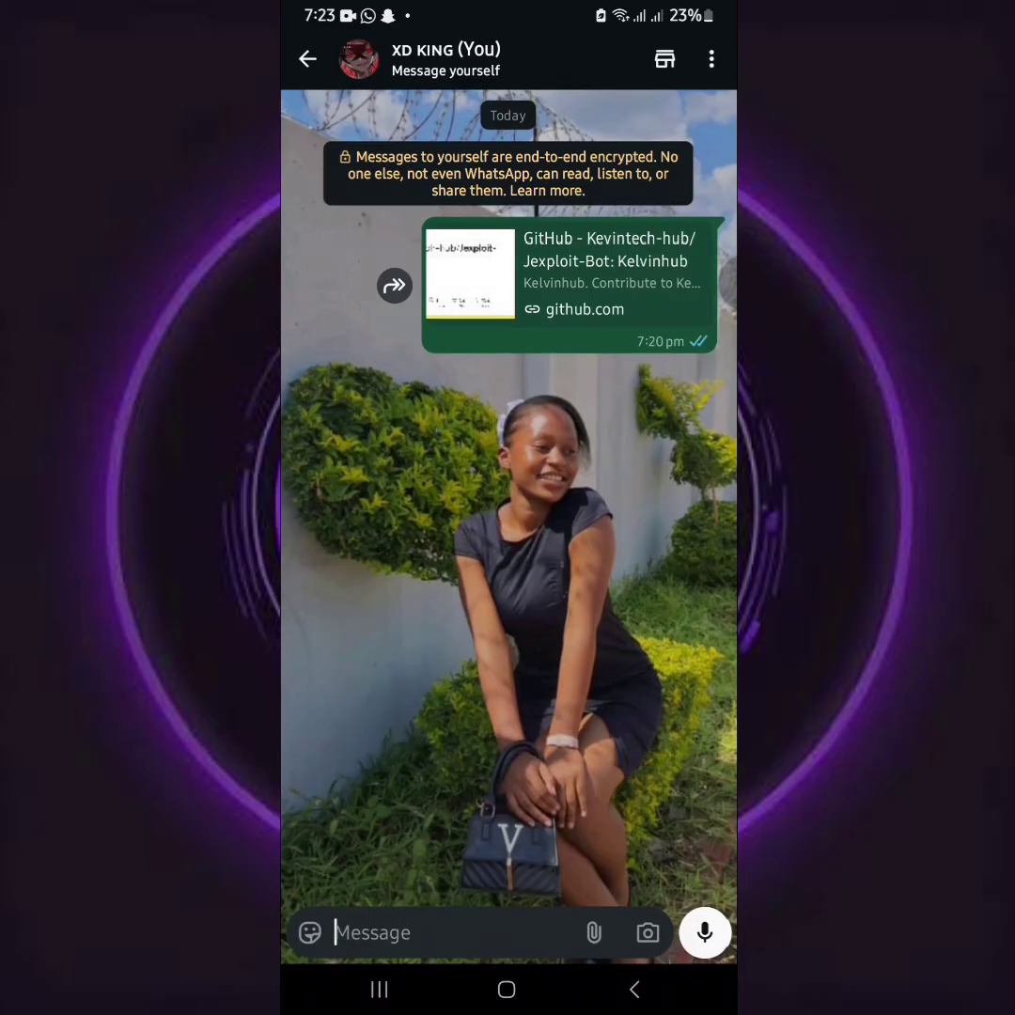
pyautogui.press('Escape')
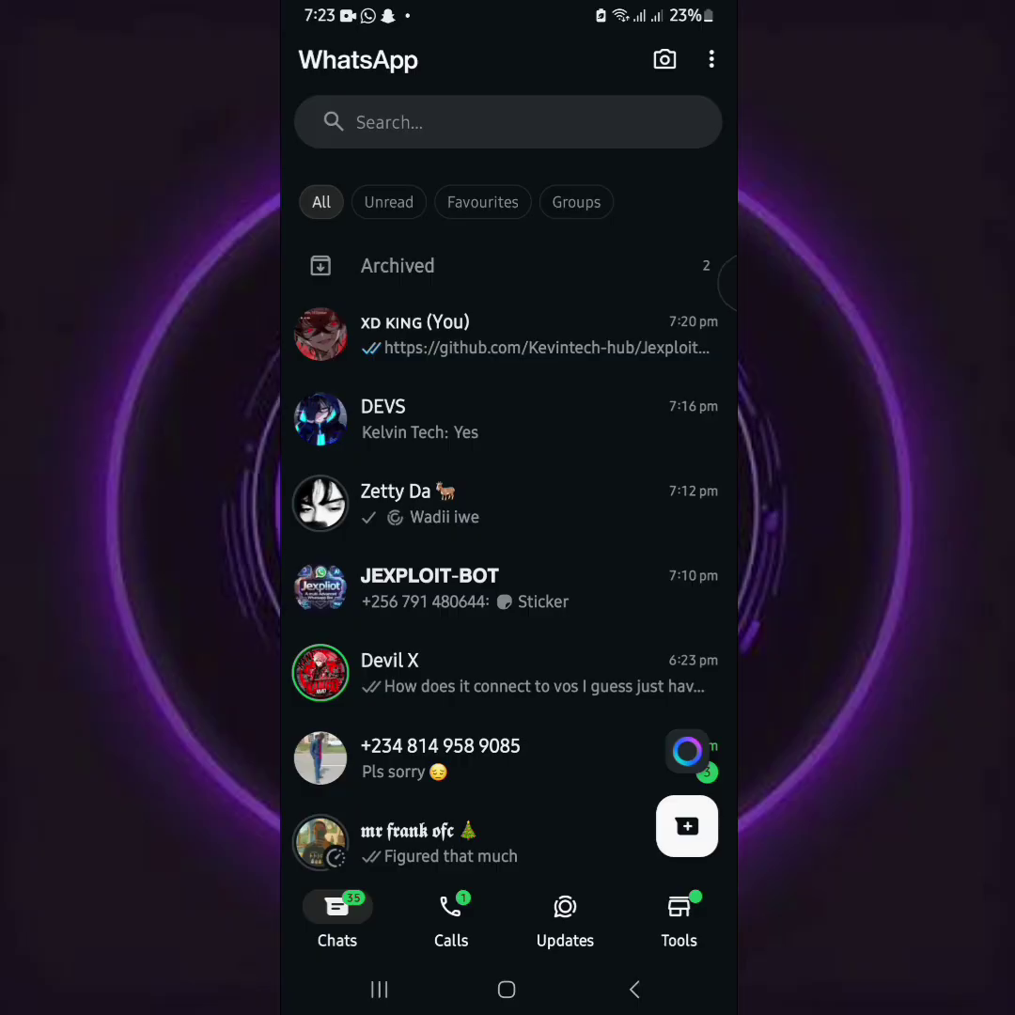
pyautogui.scroll(-5, 507, 563)
pyautogui.scroll(5, 508, 564)
pyautogui.click(507, 333)
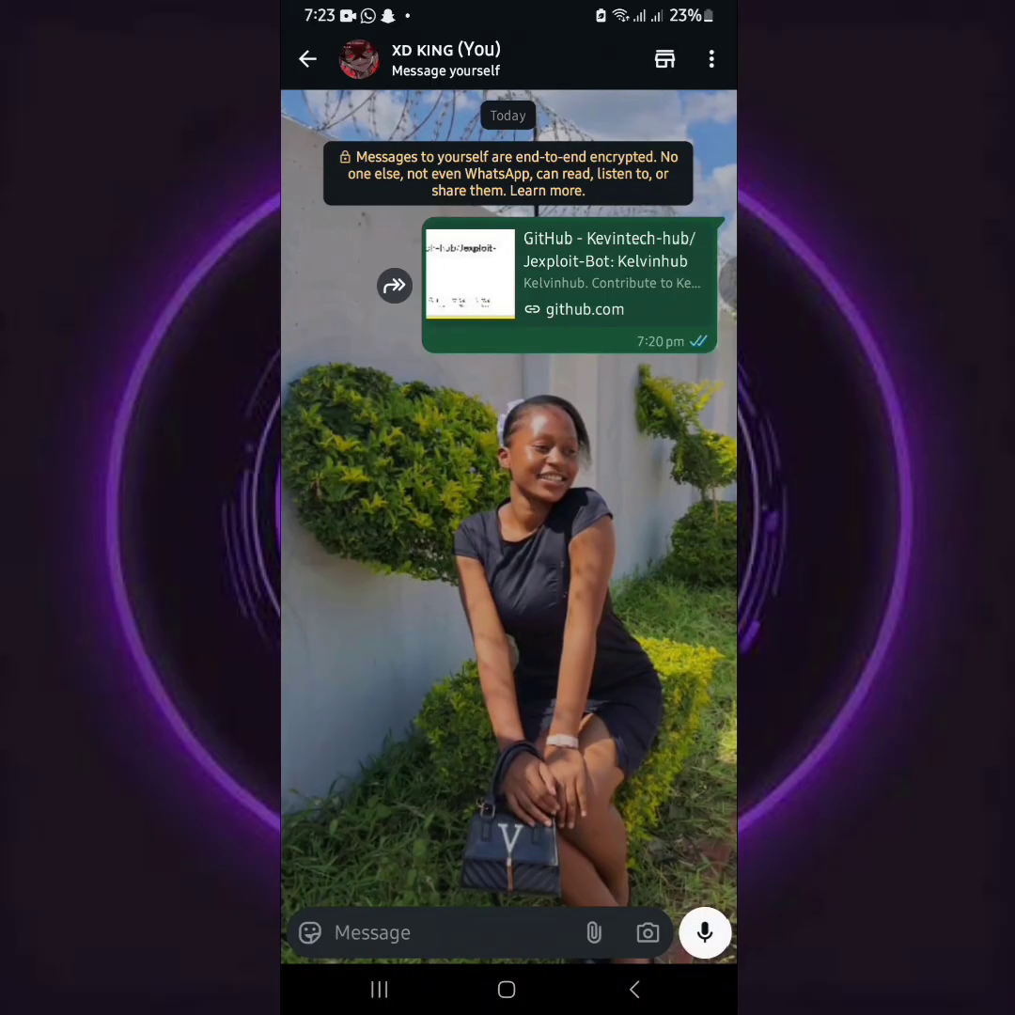
pyautogui.press('Escape')
pyautogui.click(507, 329)
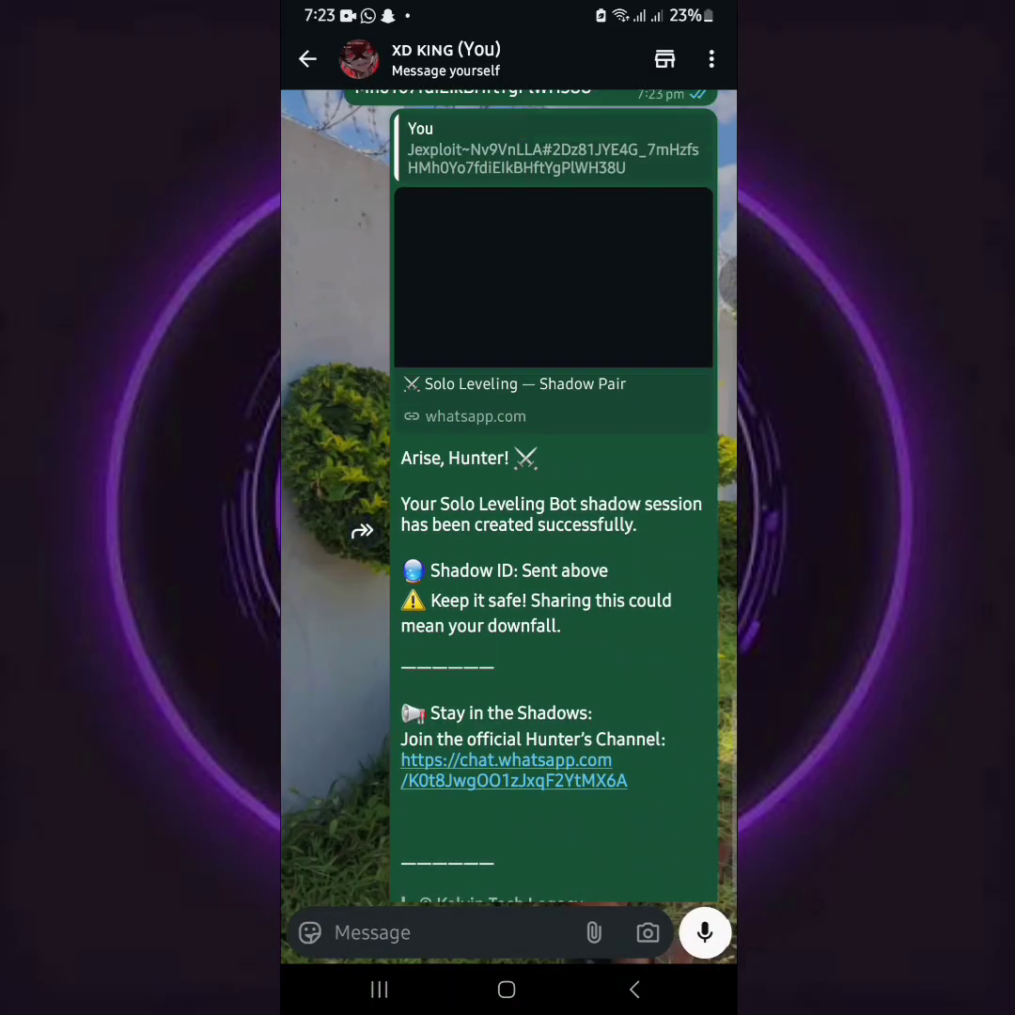
pyautogui.scroll(3, 507, 469)
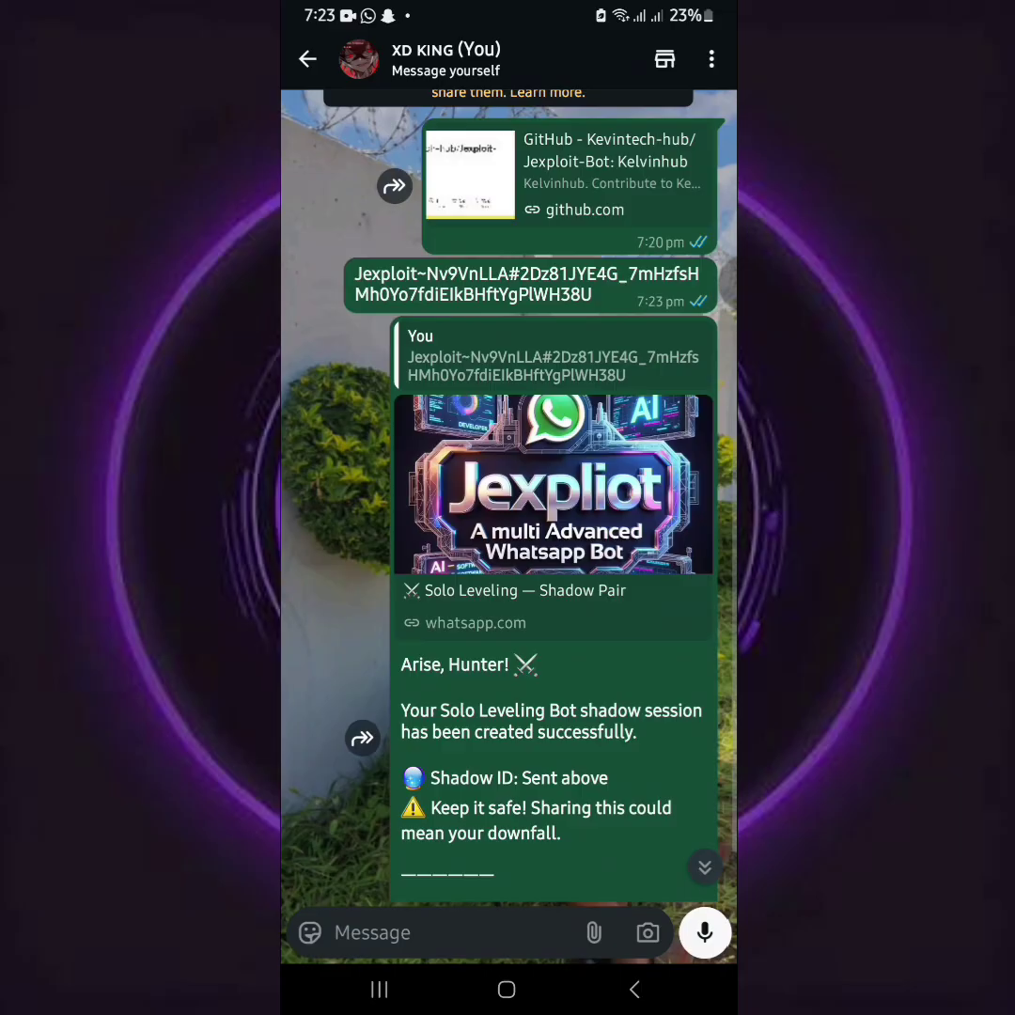
pyautogui.click(526, 282)
pyautogui.click(515, 50)
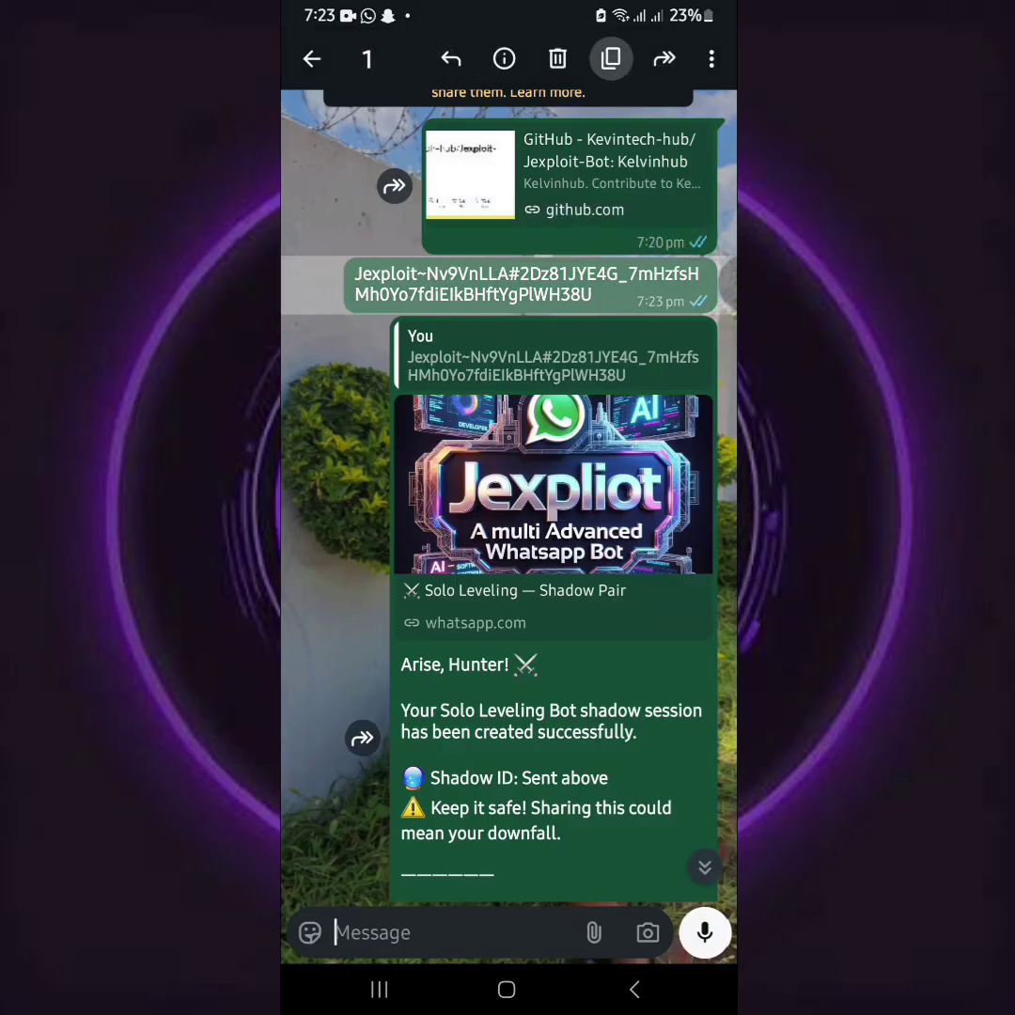
pyautogui.scroll(-3, 508, 564)
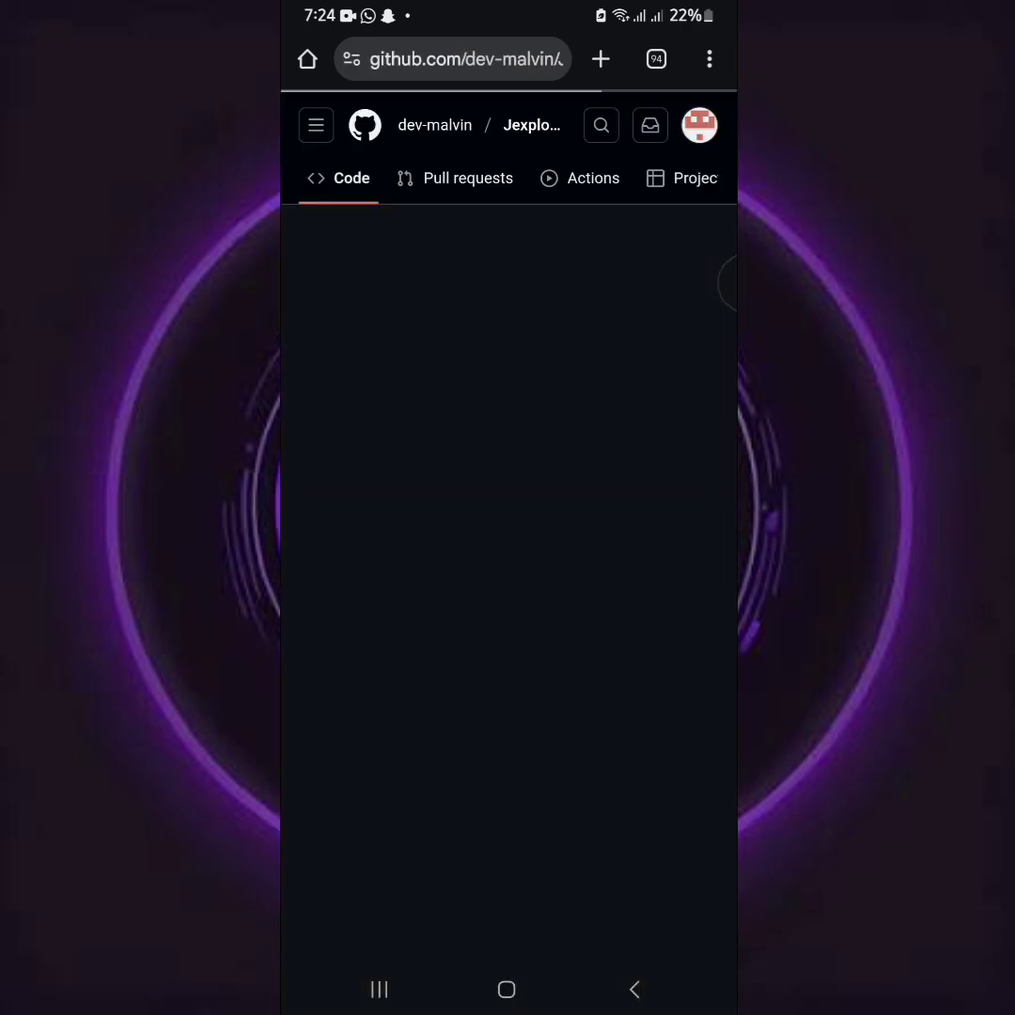
pyautogui.scroll(-15, 508, 526)
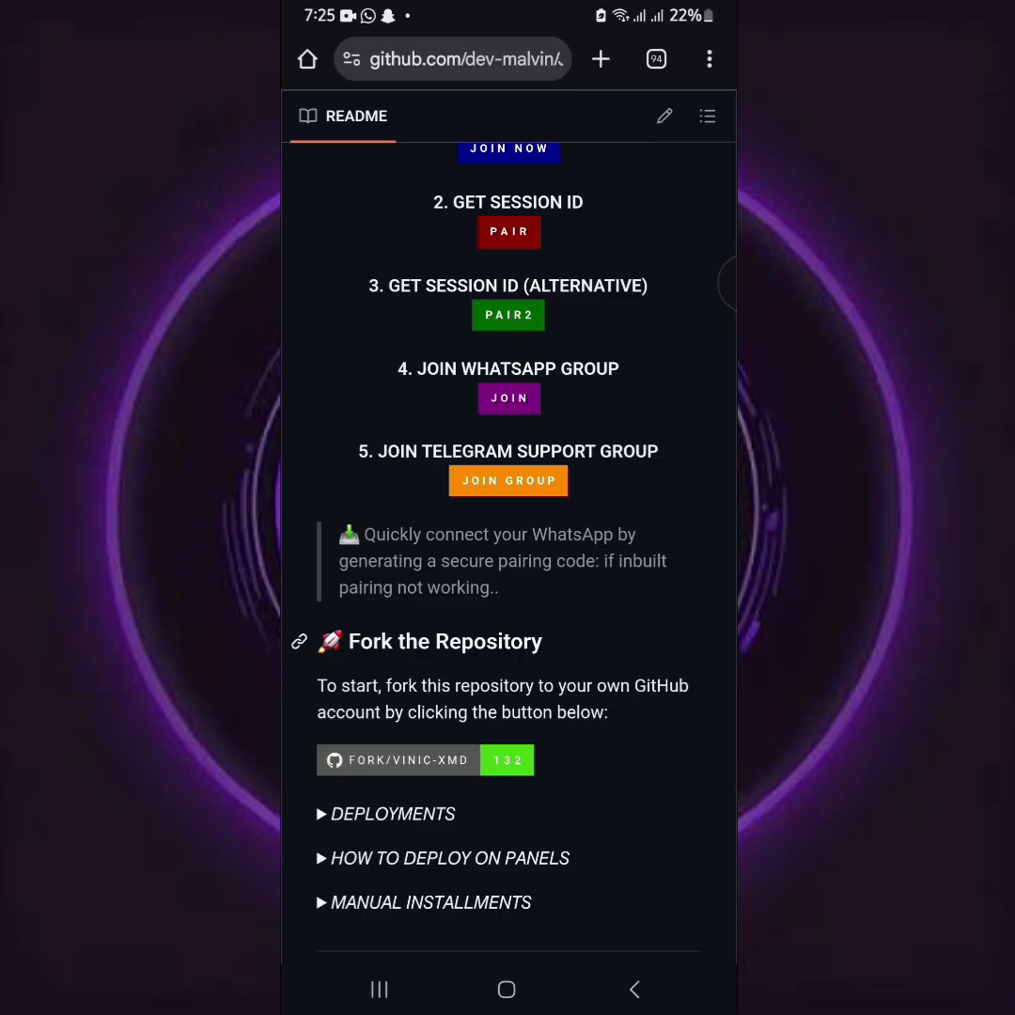
pyautogui.scroll(10, 507, 526)
pyautogui.scroll(-15, 508, 526)
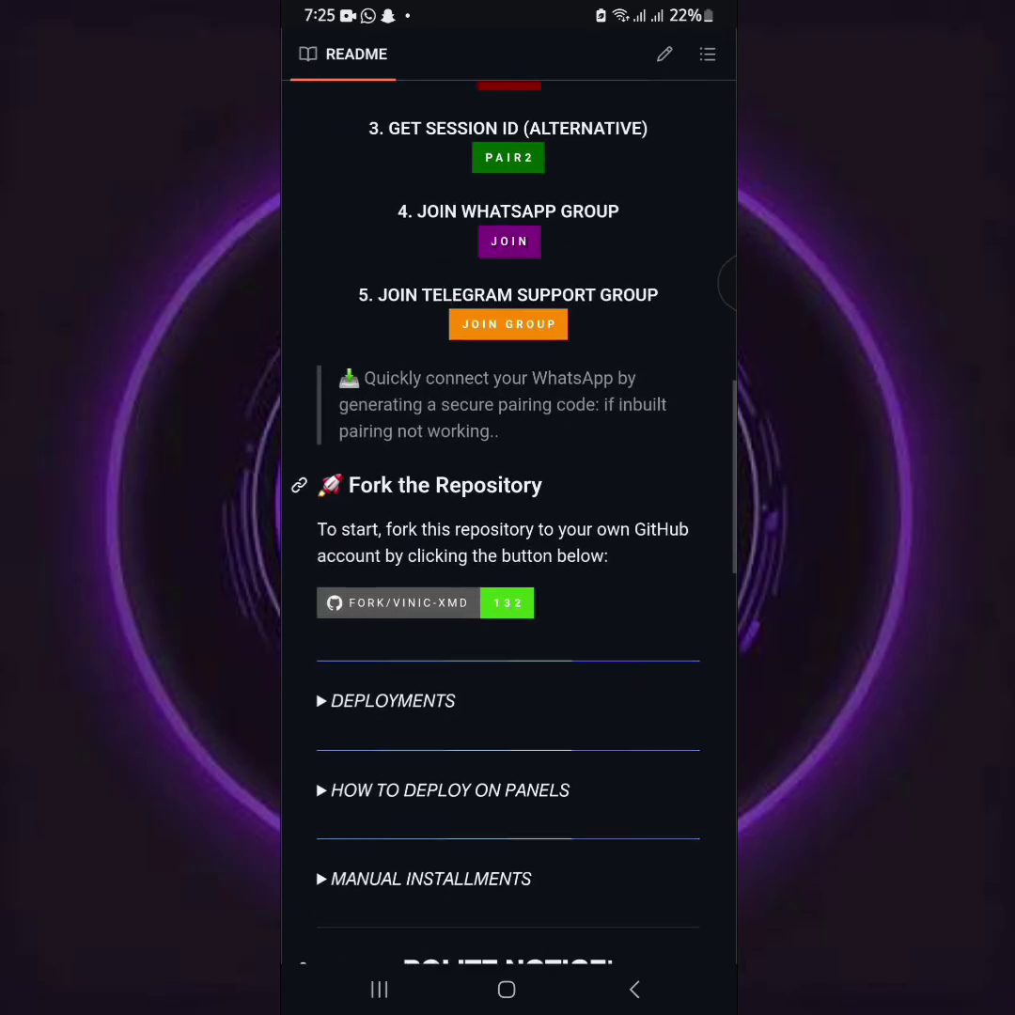
pyautogui.scroll(-3, 507, 526)
pyautogui.scroll(1, 507, 526)
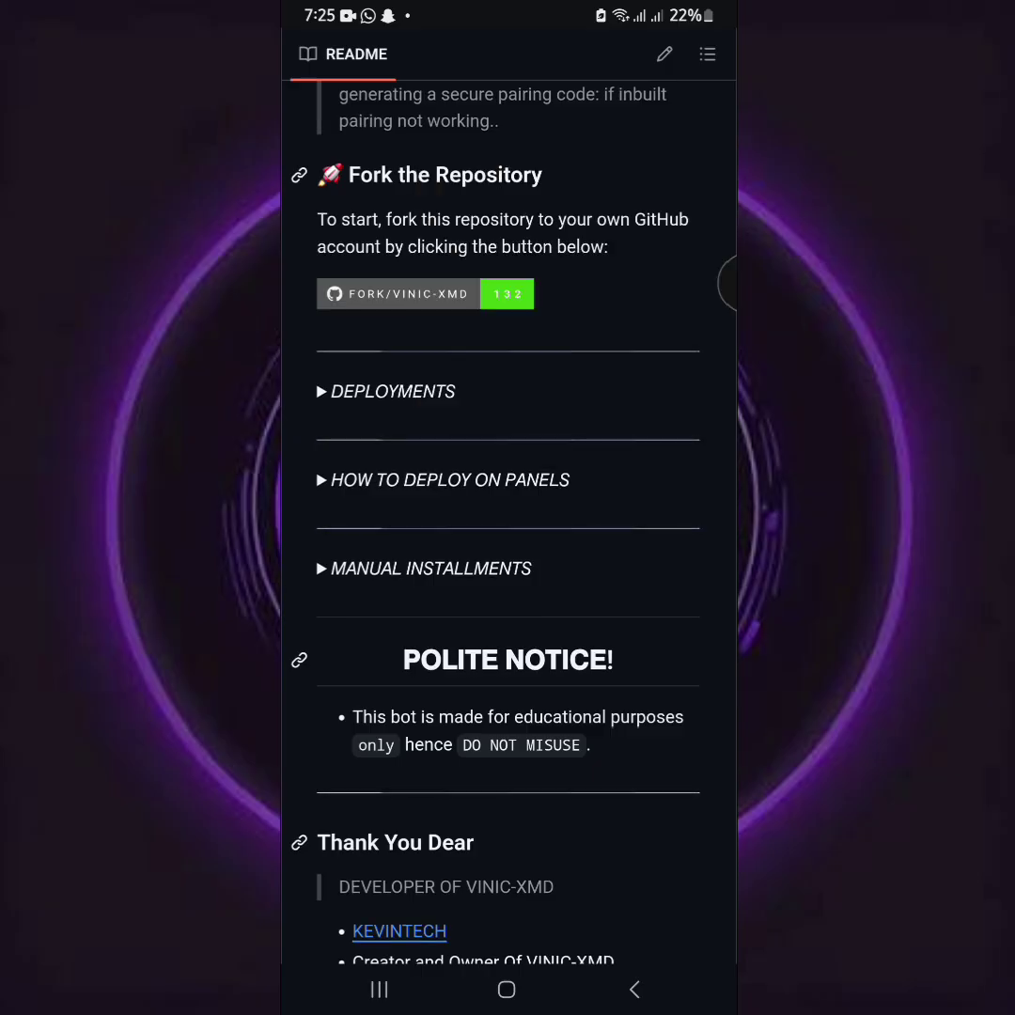
# - Turn on on-screen cursor mode and expand the HOW TO DEPLOY ON PANELS section
pyautogui.click(728, 282)
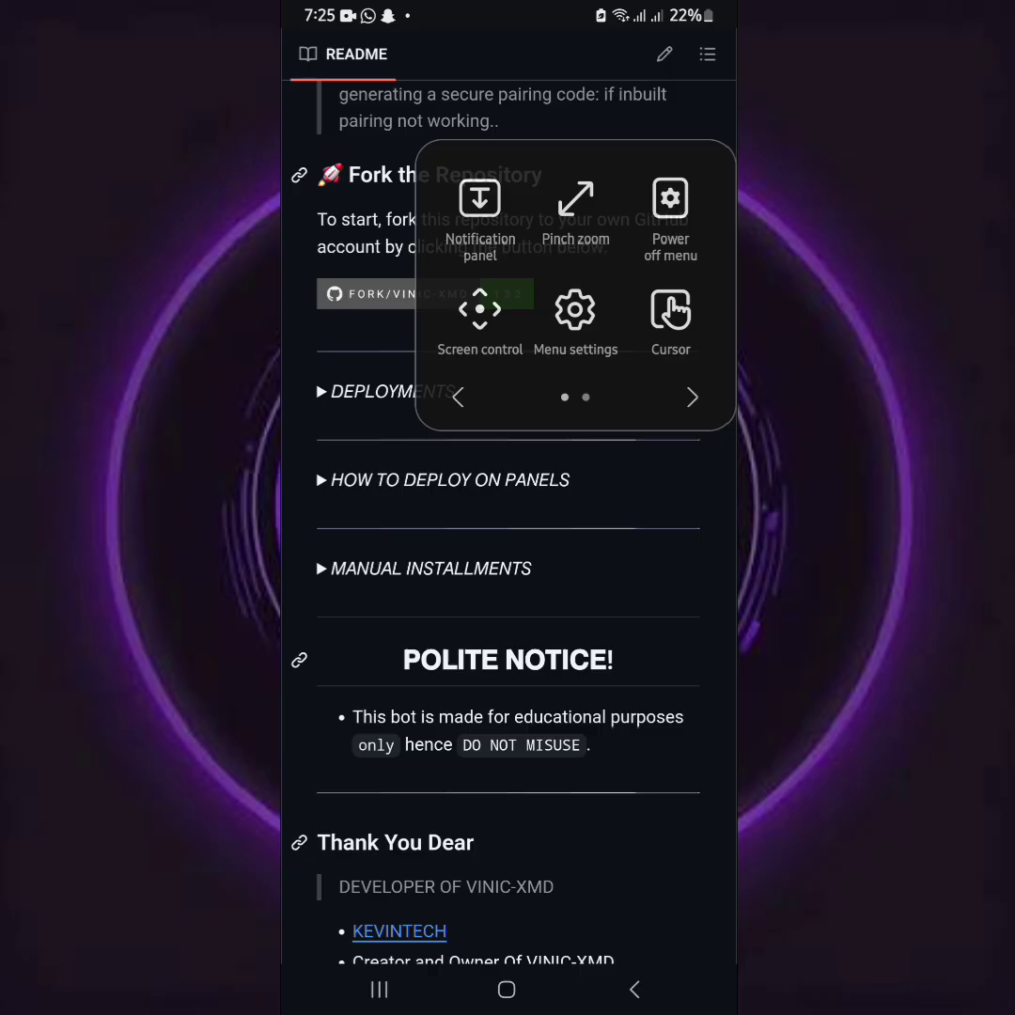
pyautogui.click(670, 310)
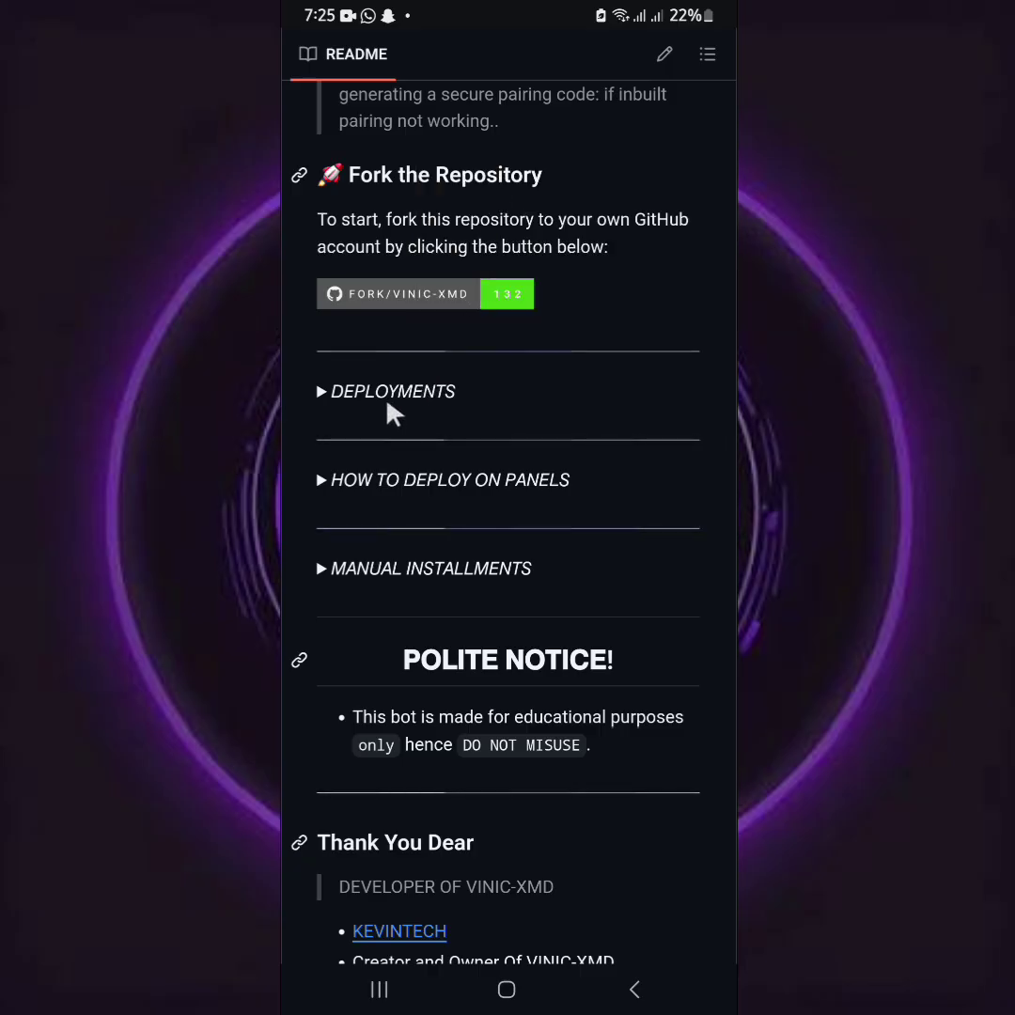
pyautogui.click(320, 480)
pyautogui.scroll(-6, 507, 507)
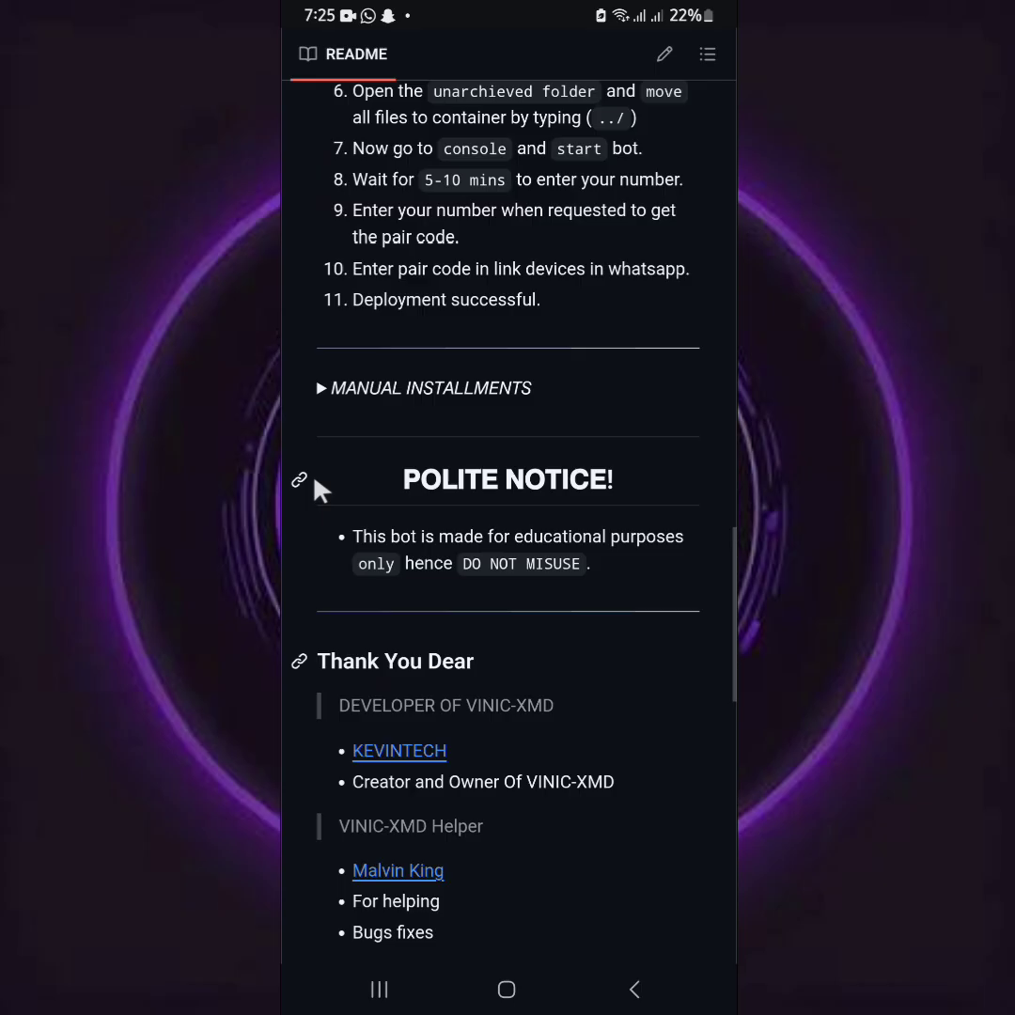
pyautogui.scroll(6, 320, 489)
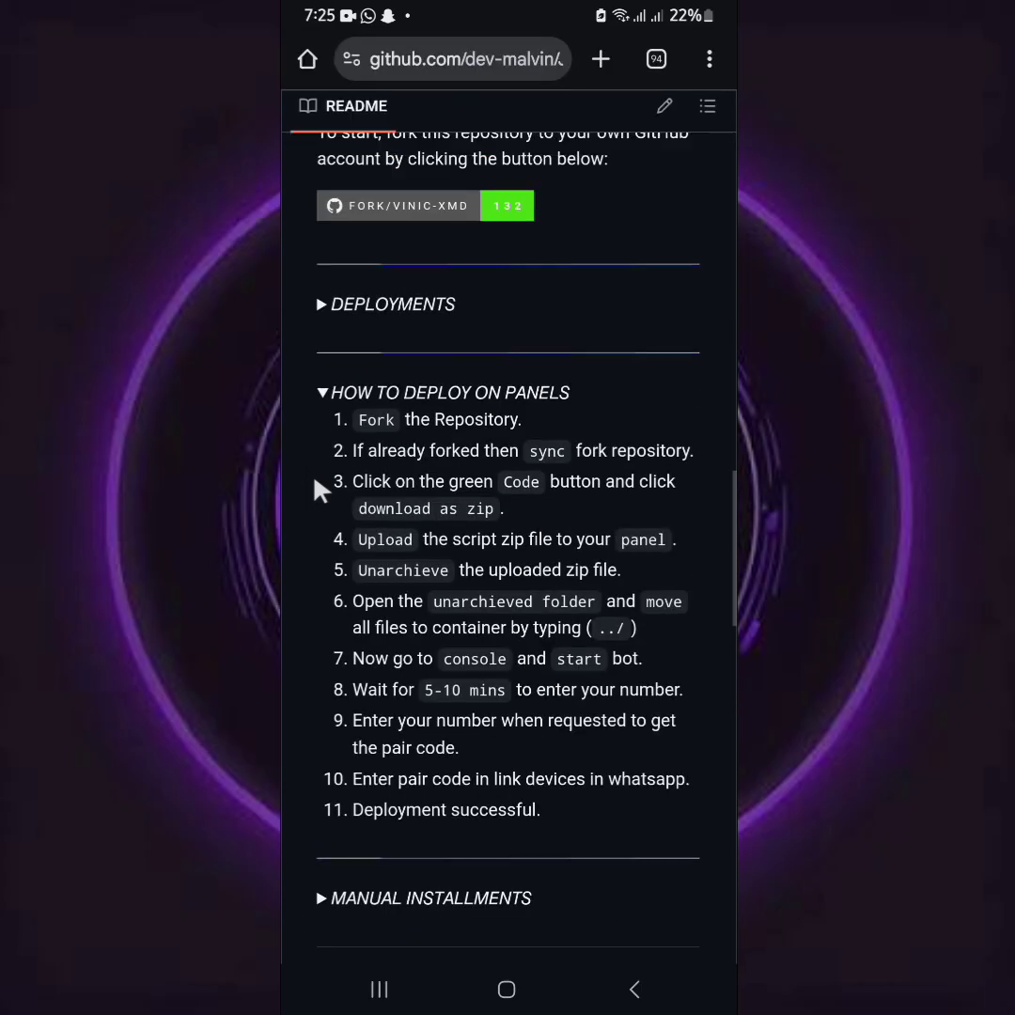
# - Expand DEPLOYMENTS, download the 8.02 KB bot files, and open the Katabump login
pyautogui.click(324, 305)
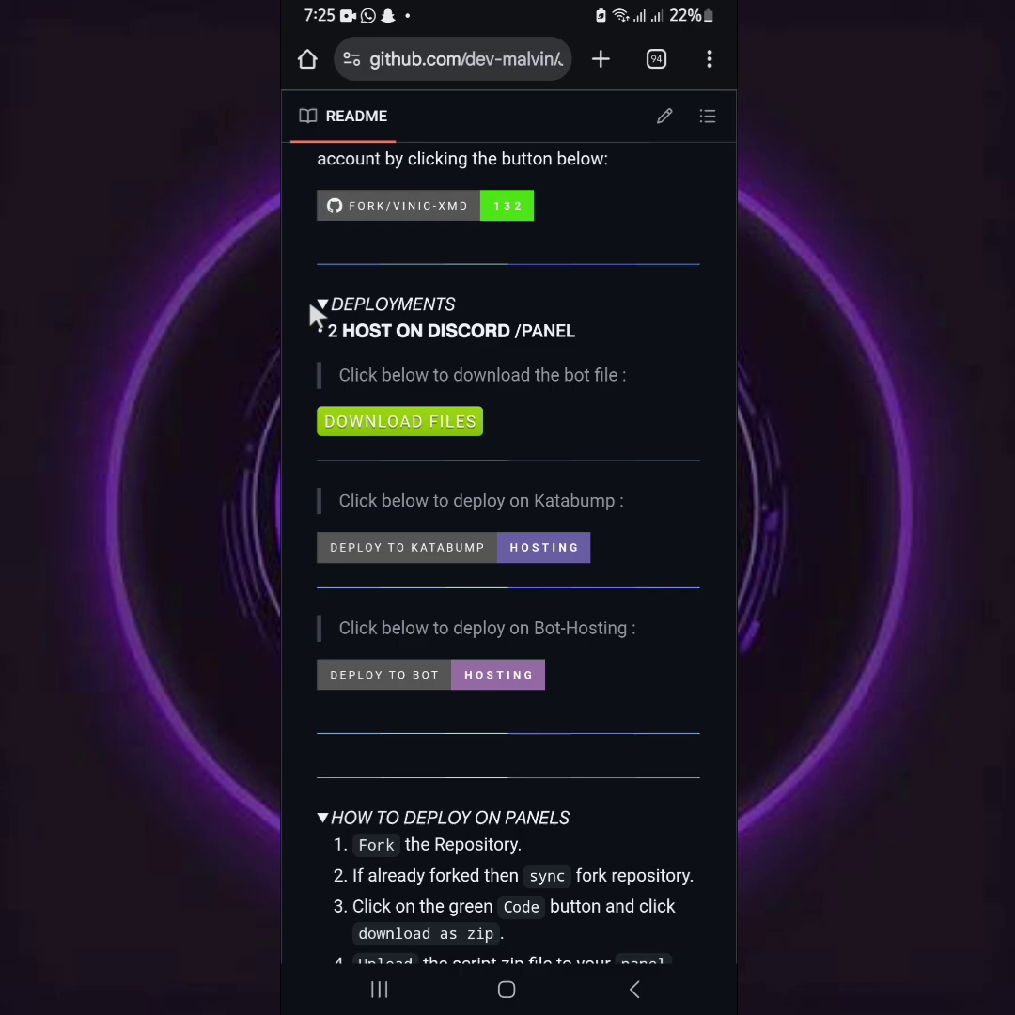
pyautogui.scroll(-2, 316, 315)
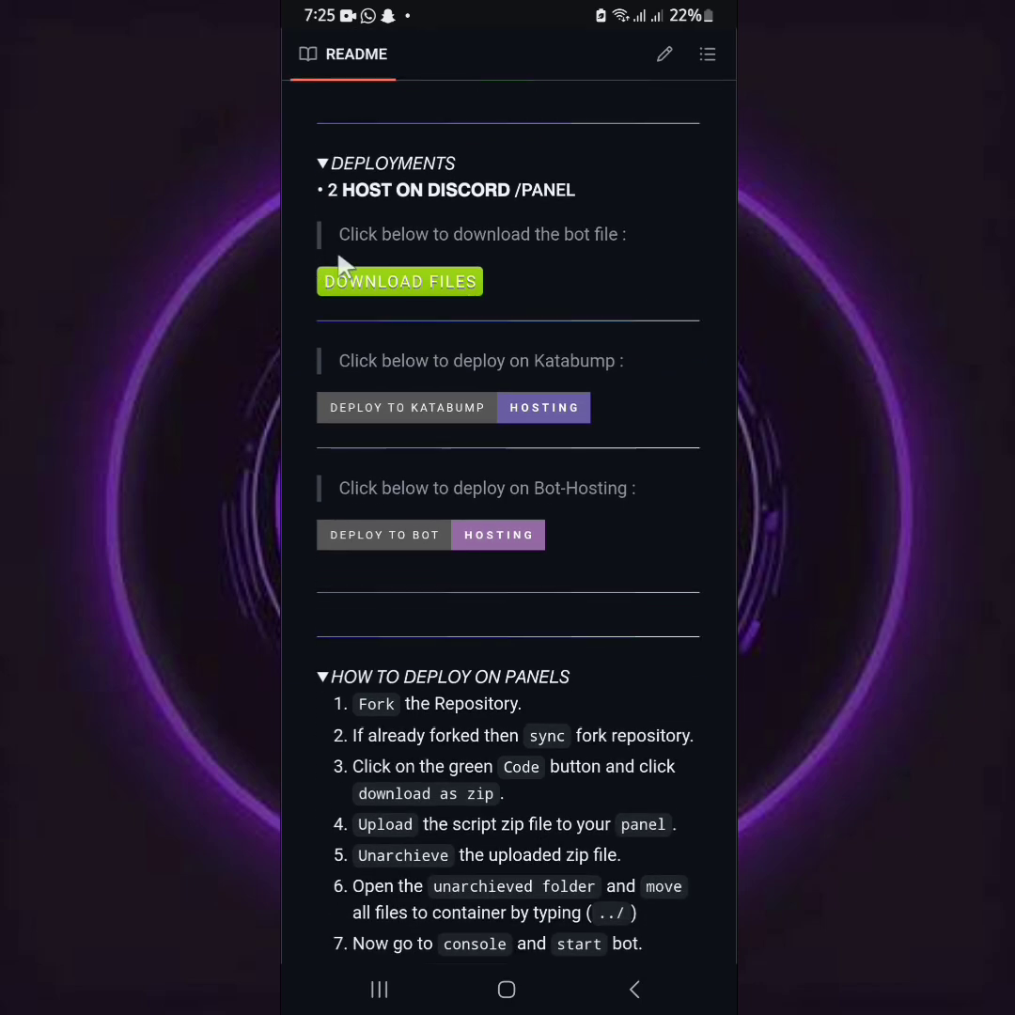
pyautogui.click(393, 282)
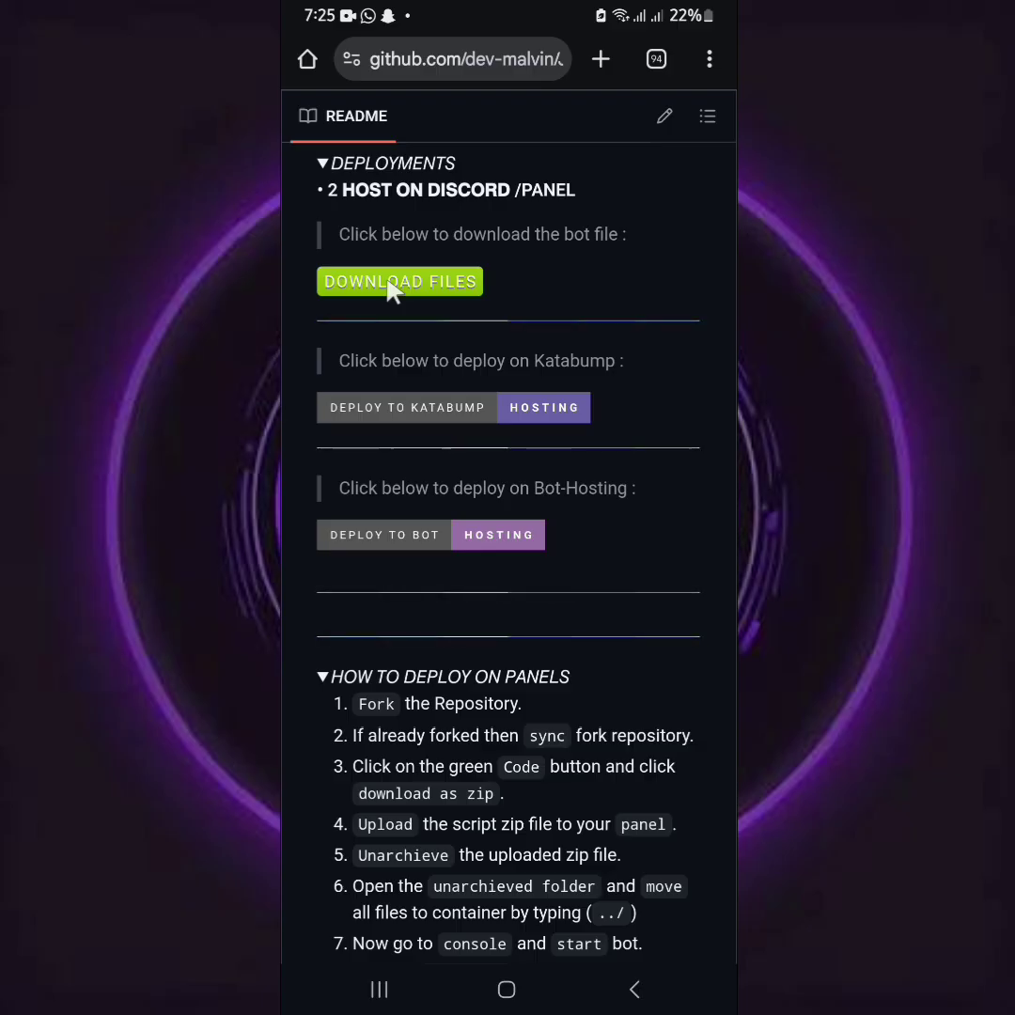
pyautogui.click(388, 281)
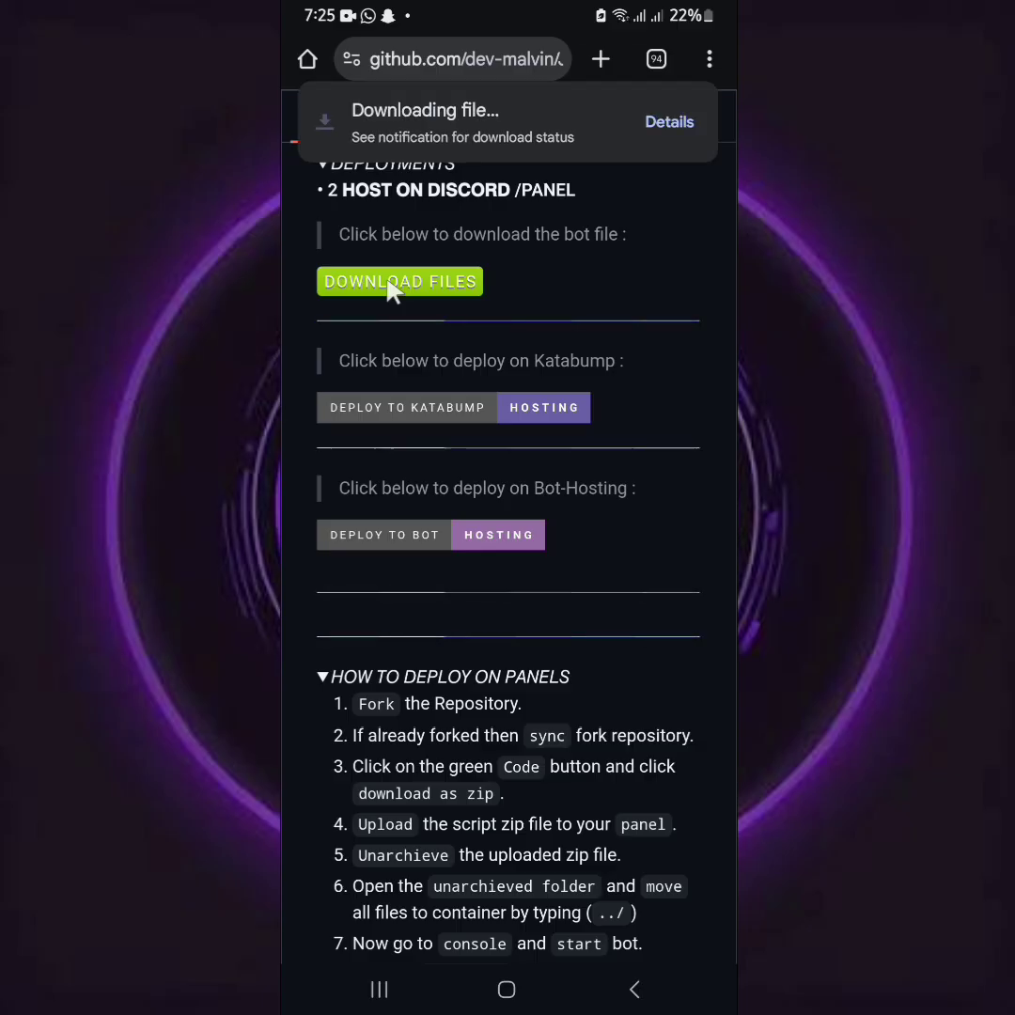
pyautogui.click(420, 410)
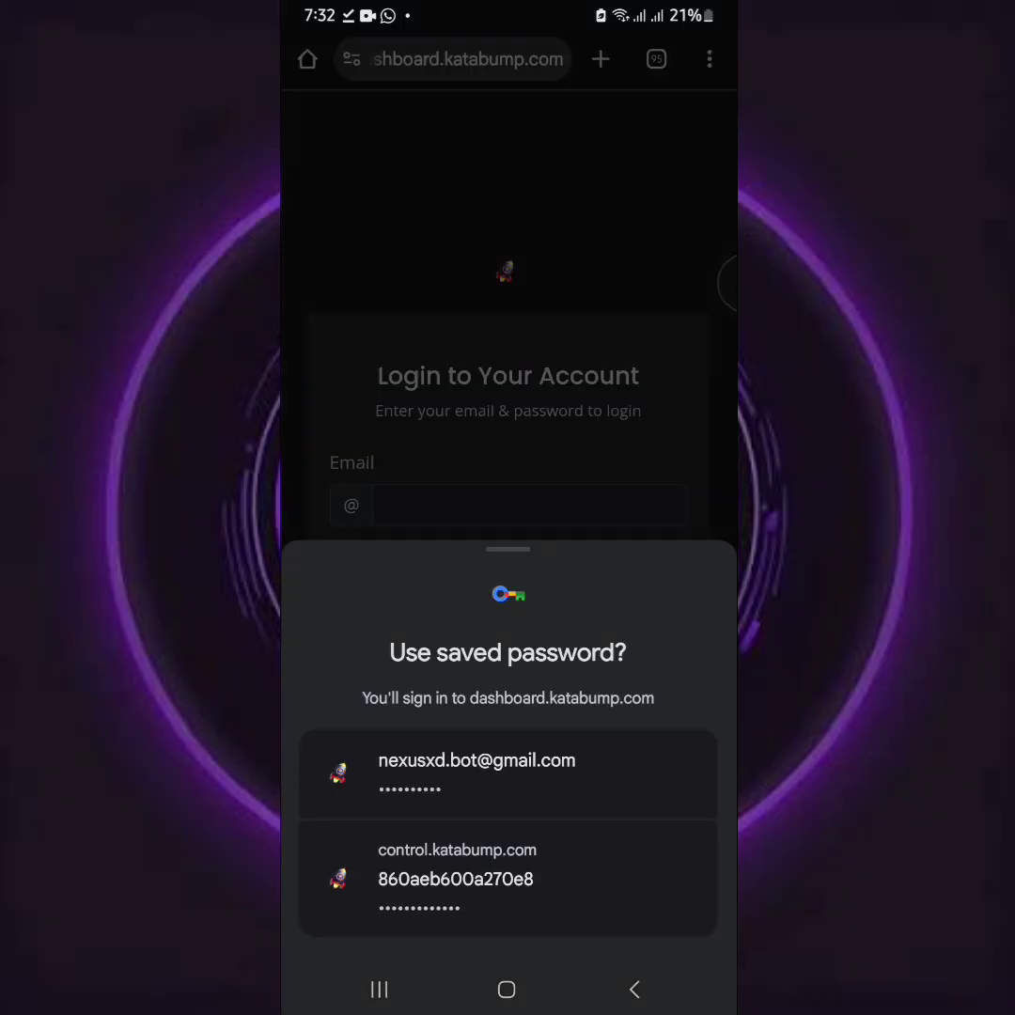
# - Log in with the saved password and browse the dashboard's section menu
pyautogui.click(477, 773)
pyautogui.scroll(-3, 508, 563)
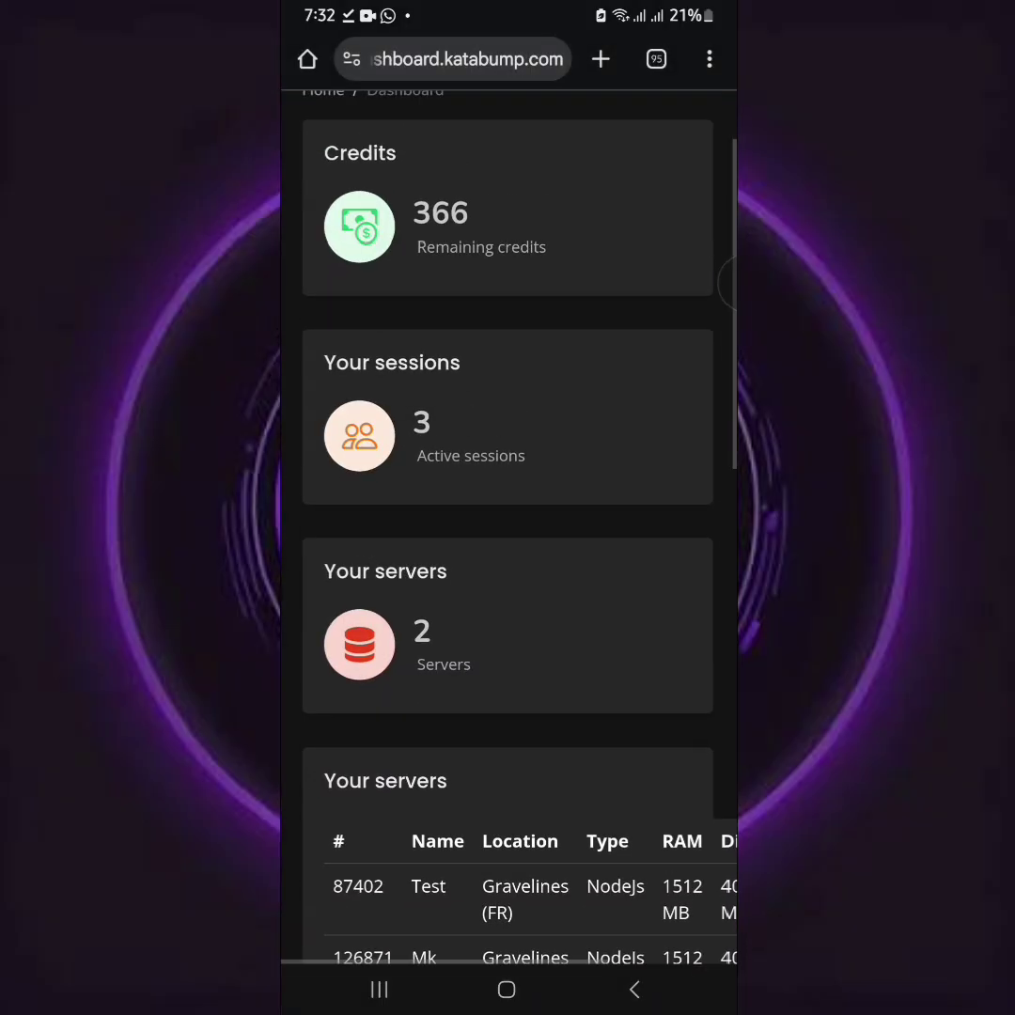
pyautogui.scroll(3, 507, 564)
pyautogui.scroll(-15, 507, 563)
pyautogui.scroll(10, 507, 564)
pyautogui.scroll(-2, 507, 564)
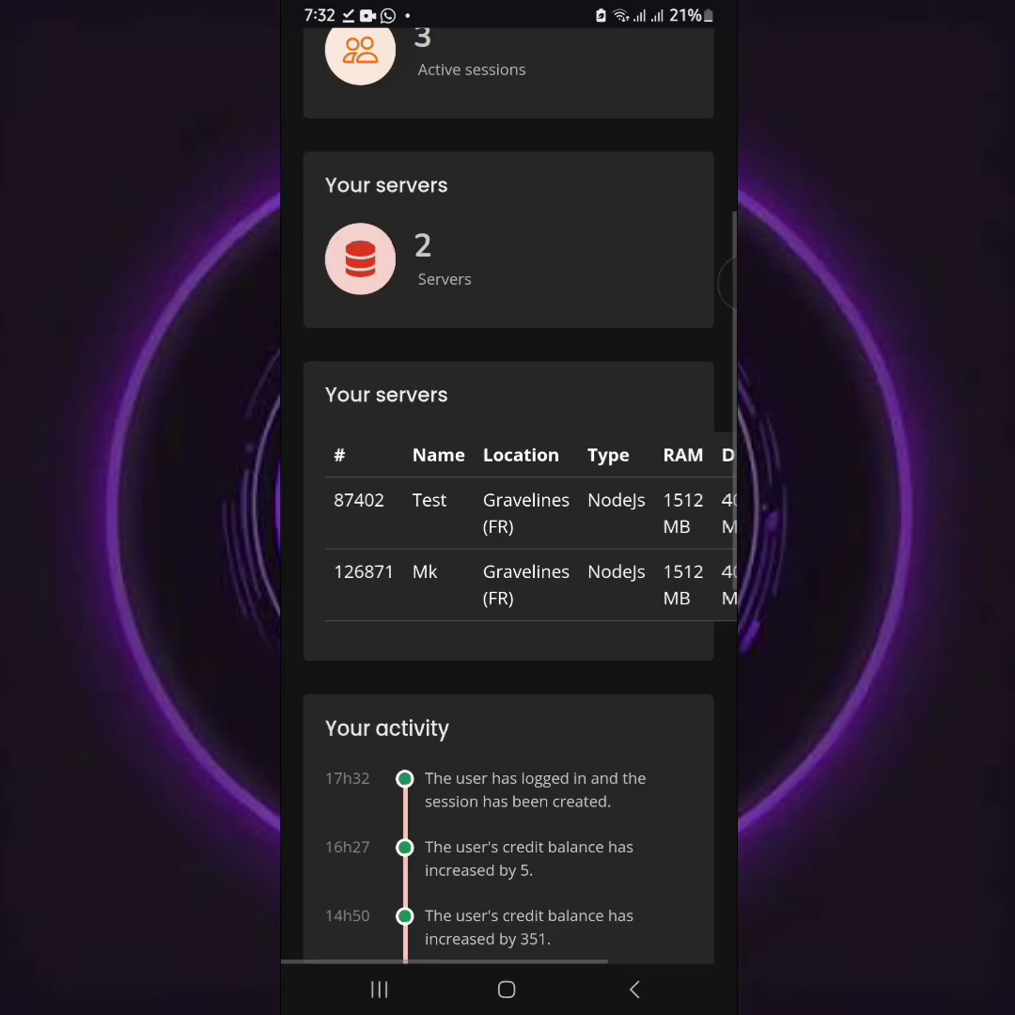
pyautogui.scroll(2, 508, 564)
pyautogui.scroll(-10, 508, 564)
pyautogui.scroll(3, 507, 563)
pyautogui.scroll(8, 507, 564)
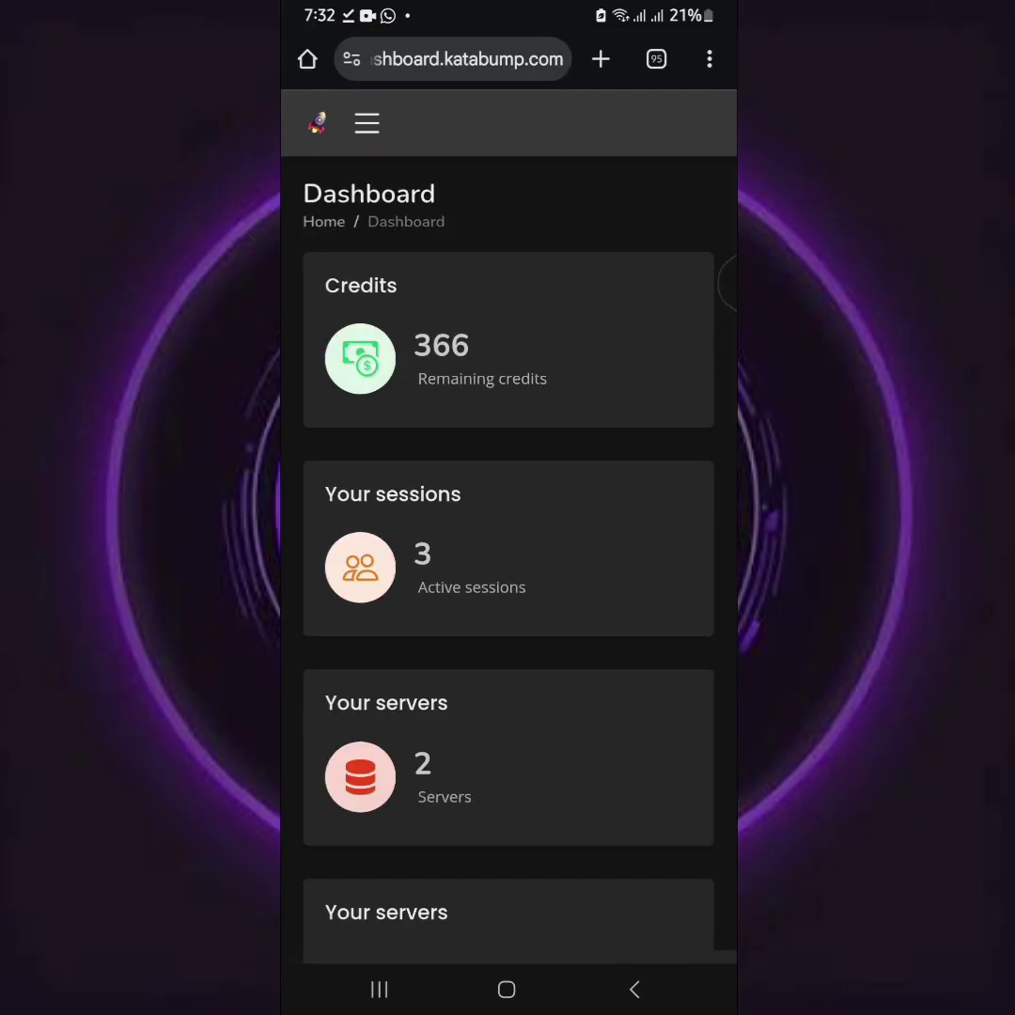
pyautogui.click(367, 123)
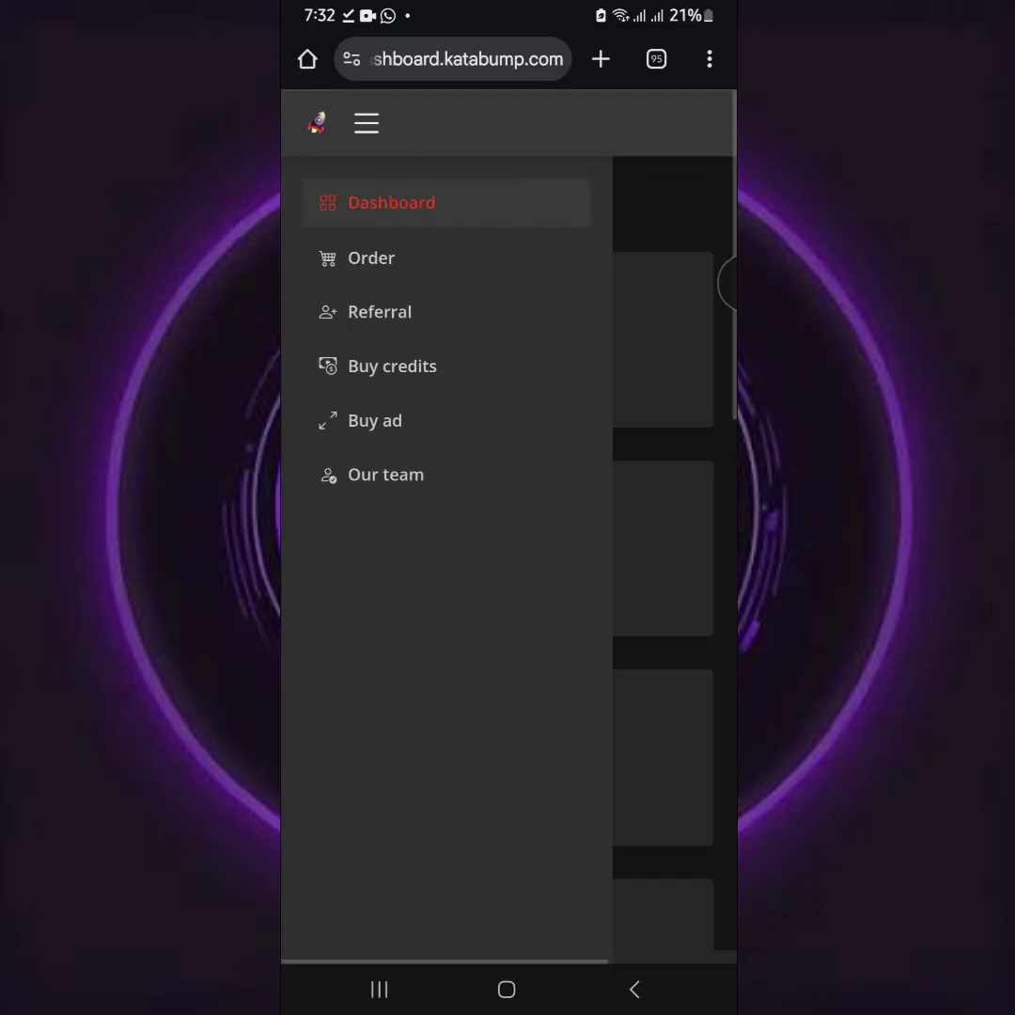
pyautogui.hscroll(3, 507, 564)
pyautogui.hscroll(-3, 507, 563)
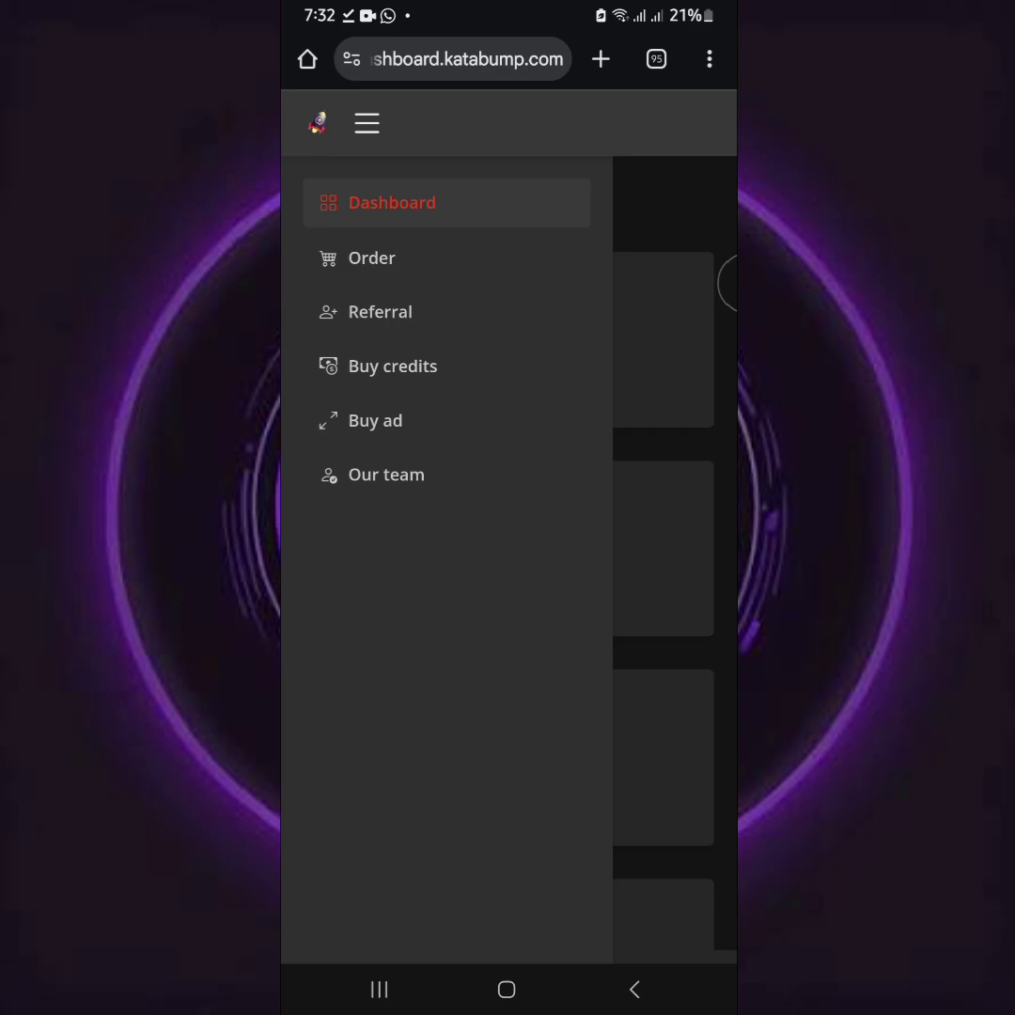
pyautogui.click(367, 123)
pyautogui.click(428, 116)
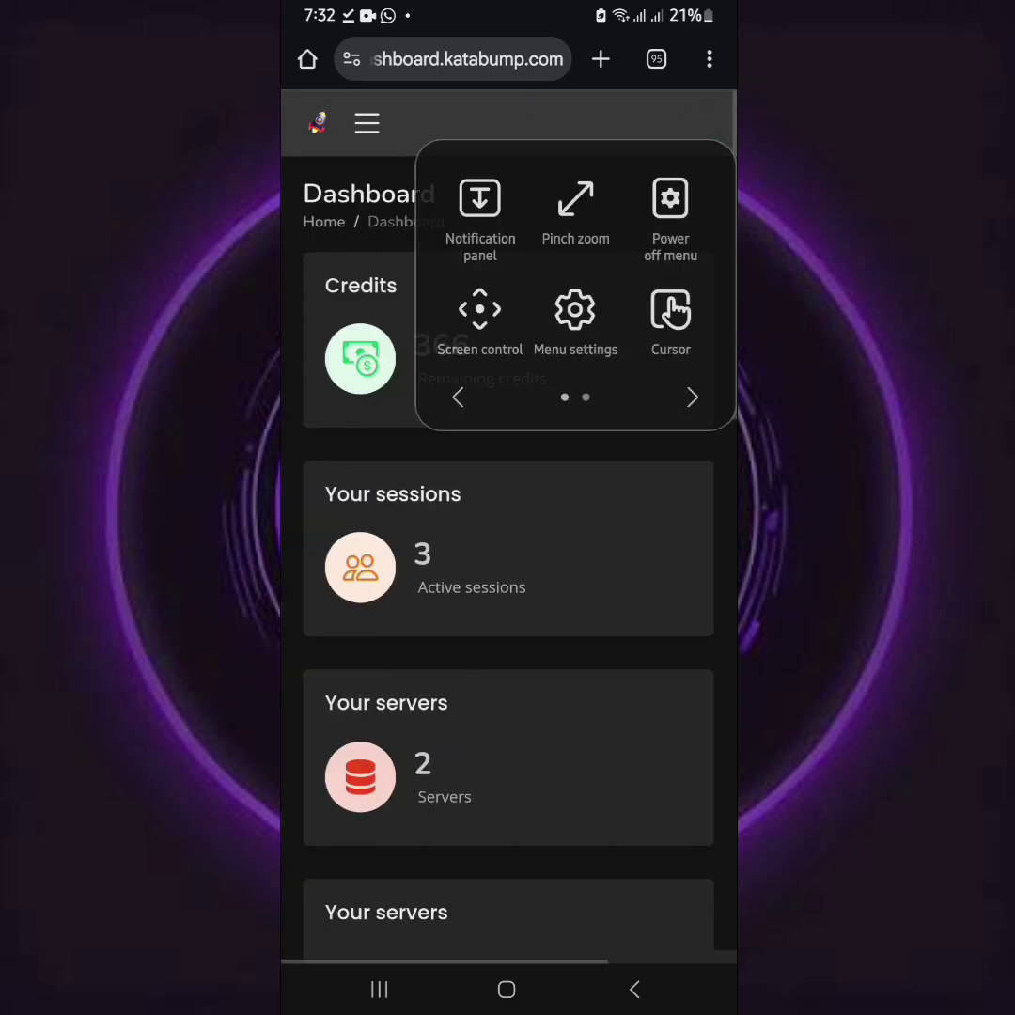
pyautogui.click(670, 310)
pyautogui.hscroll(3, 498, 202)
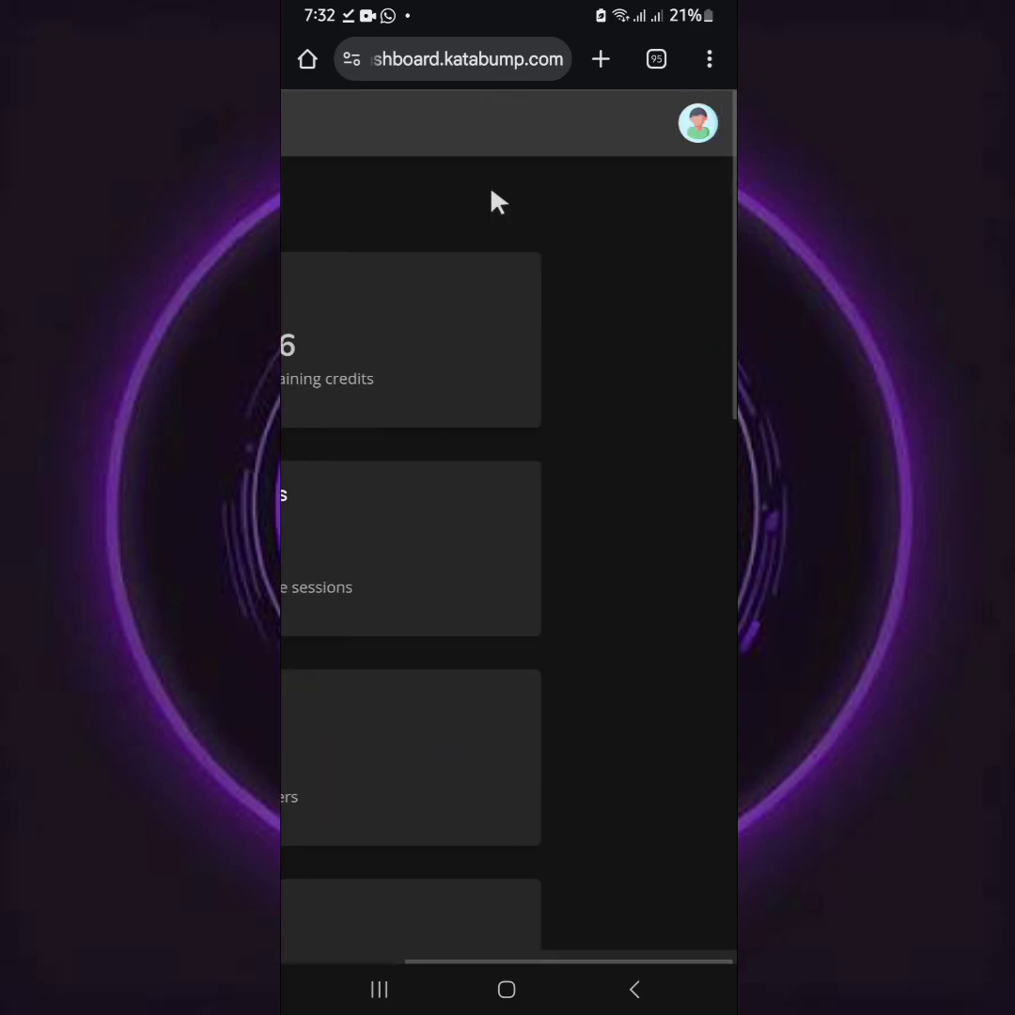
pyautogui.hscroll(-3, 498, 202)
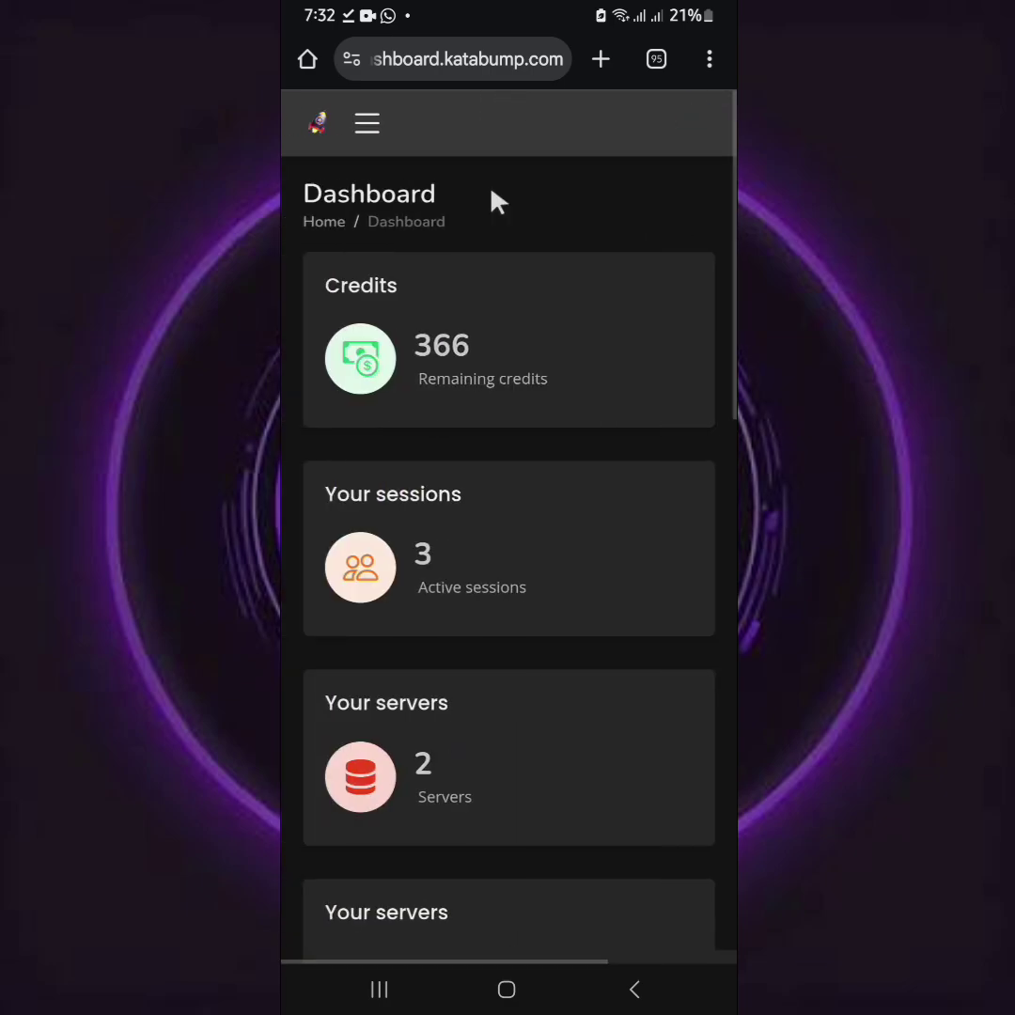
pyautogui.click(366, 125)
# - Create server 'Free' with NodeJs and free resources, accepting the terms of use
pyautogui.click(361, 259)
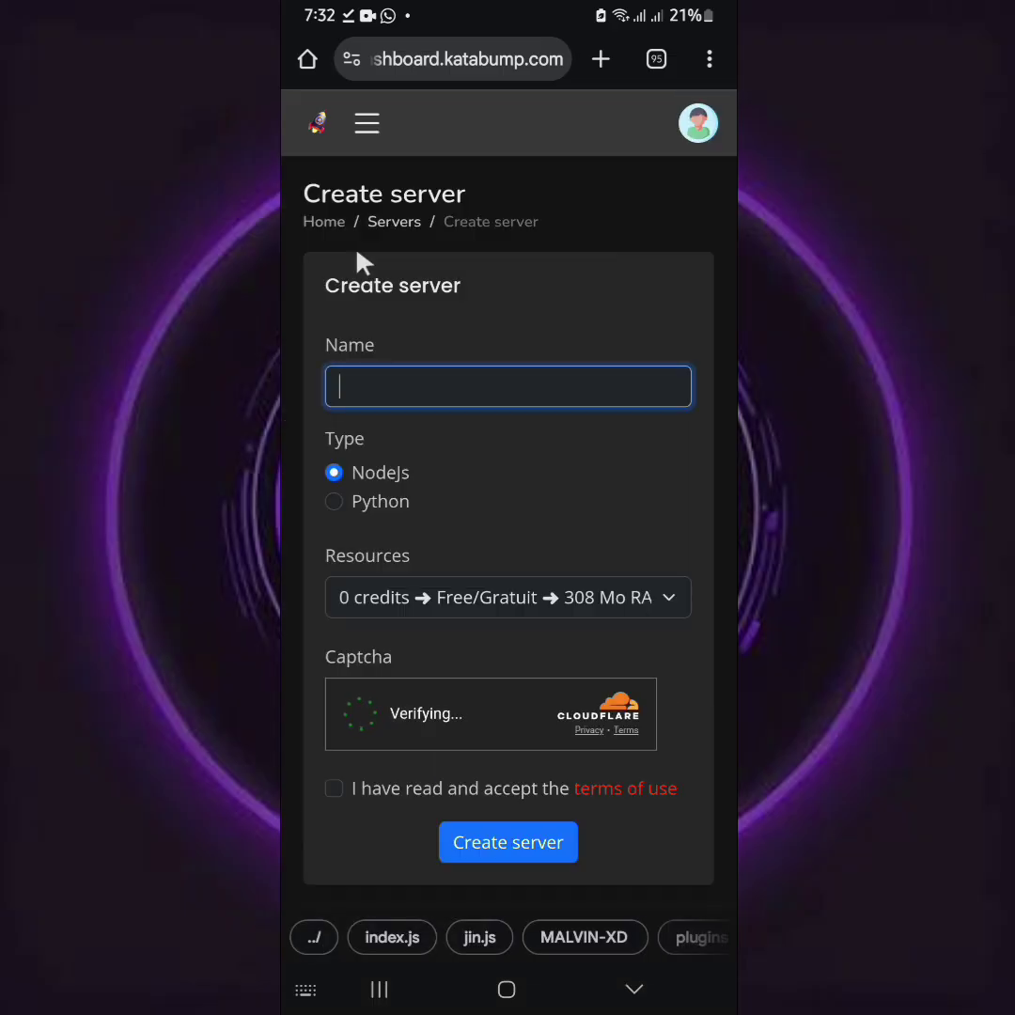
pyautogui.write('Free')
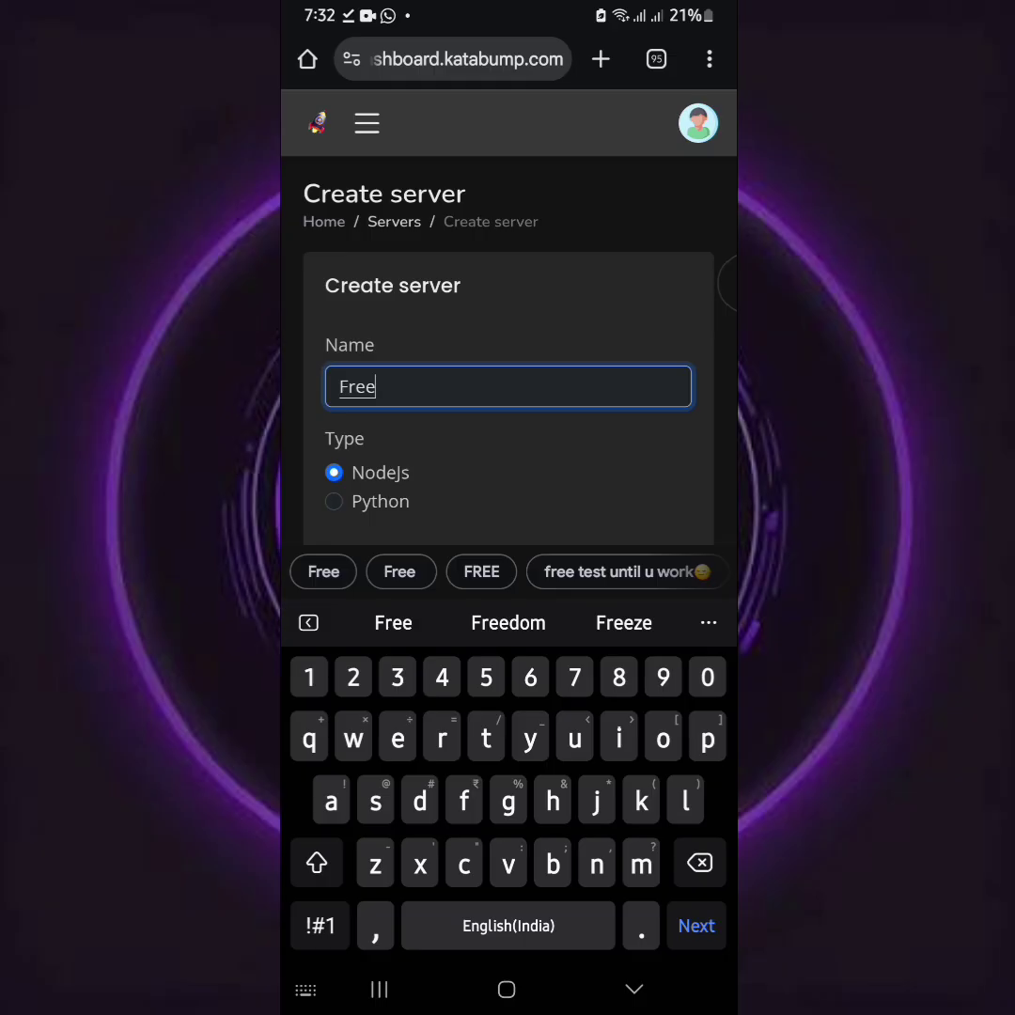
pyautogui.scroll(-5, 507, 310)
pyautogui.click(333, 410)
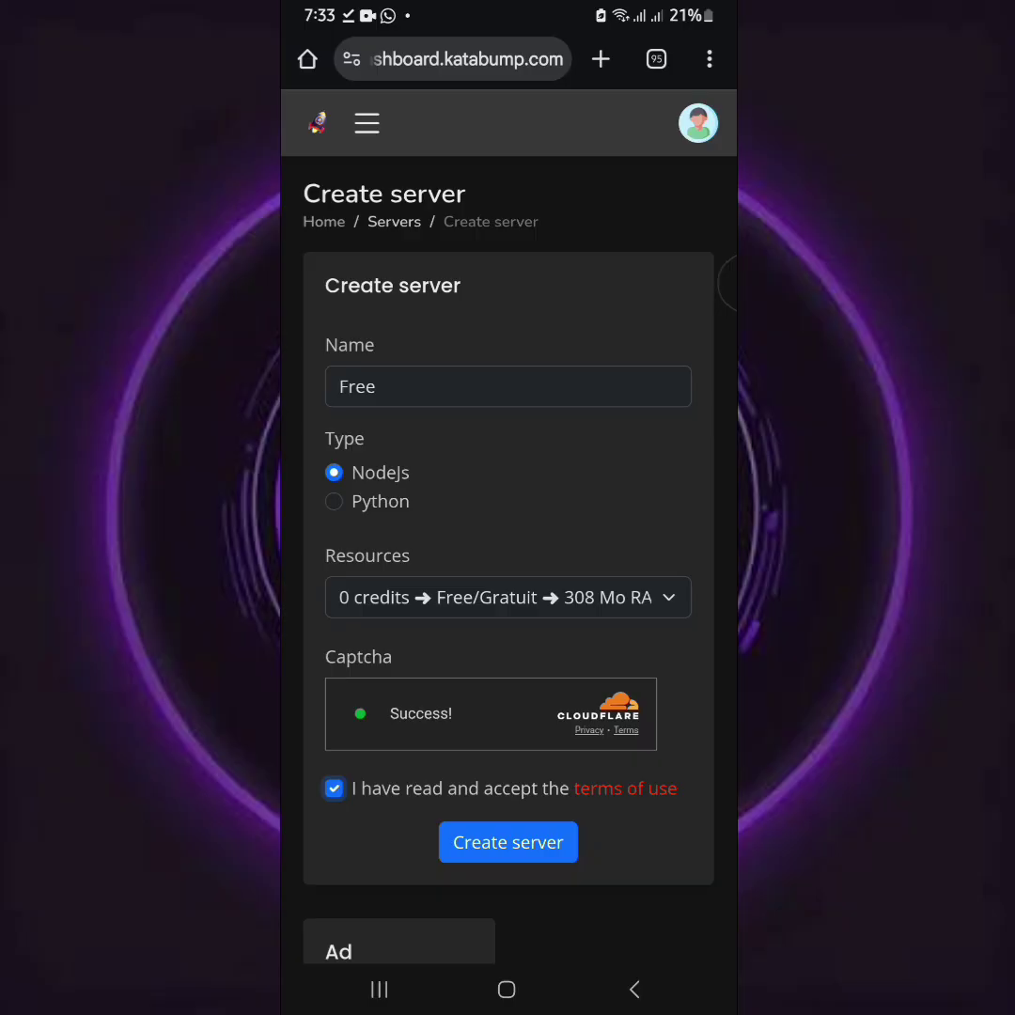
pyautogui.click(508, 842)
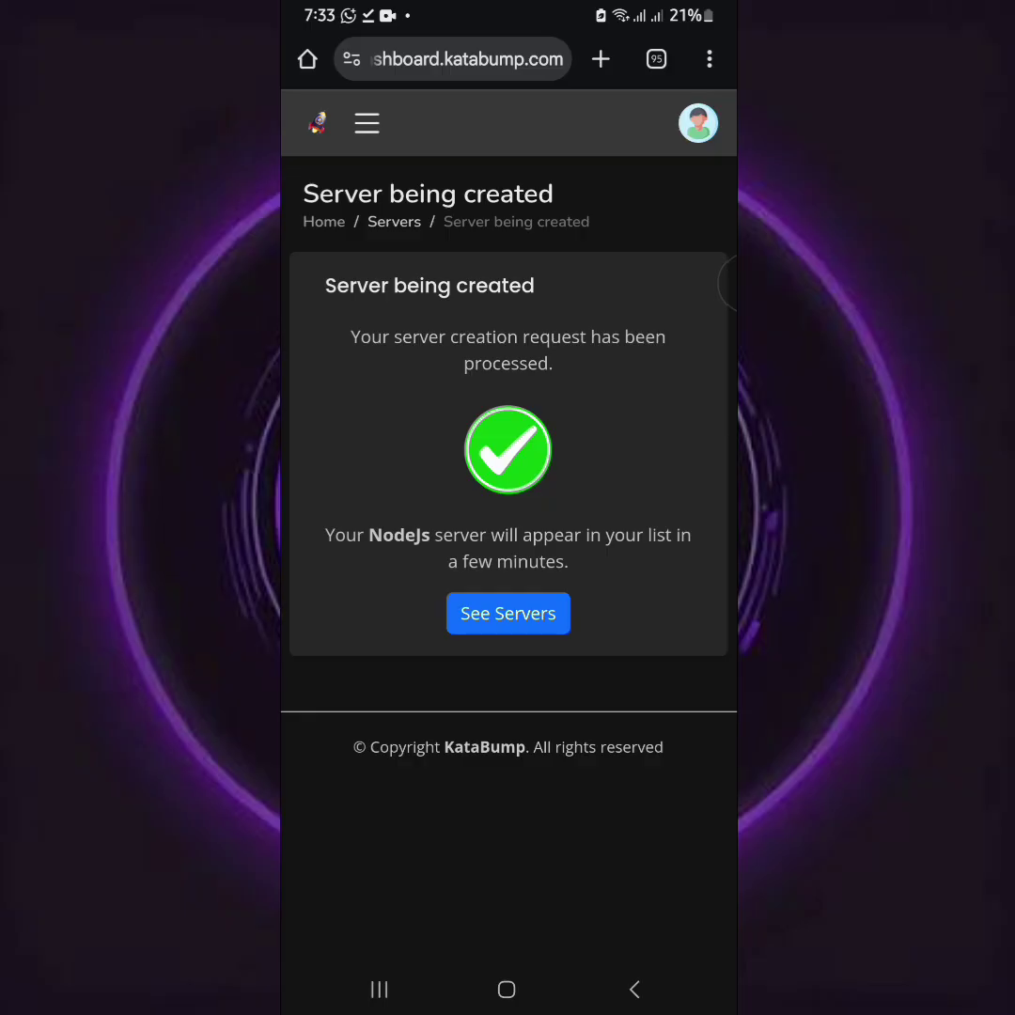
pyautogui.scroll(-5, 508, 451)
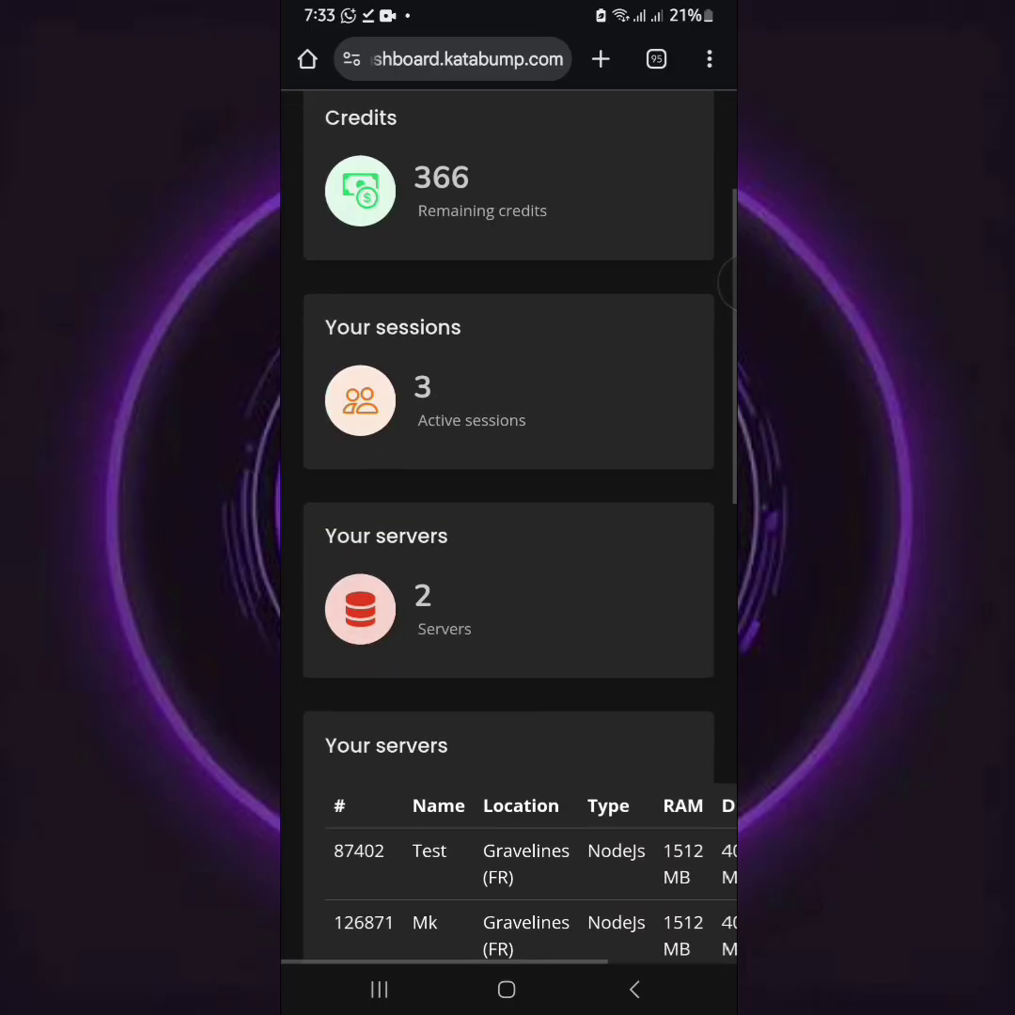
pyautogui.scroll(-5, 508, 564)
pyautogui.scroll(10, 507, 563)
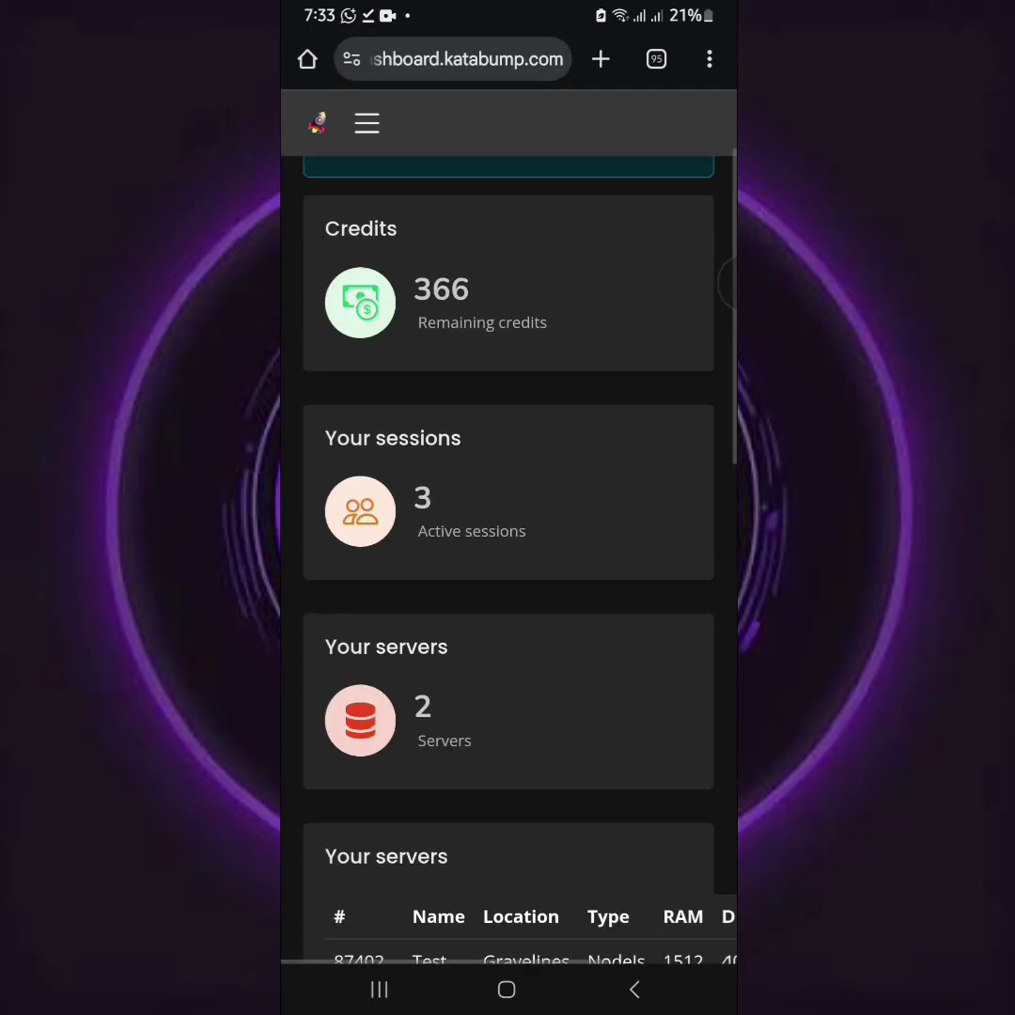
pyautogui.moveTo(507, 282); pyautogui.dragTo(508, 564)
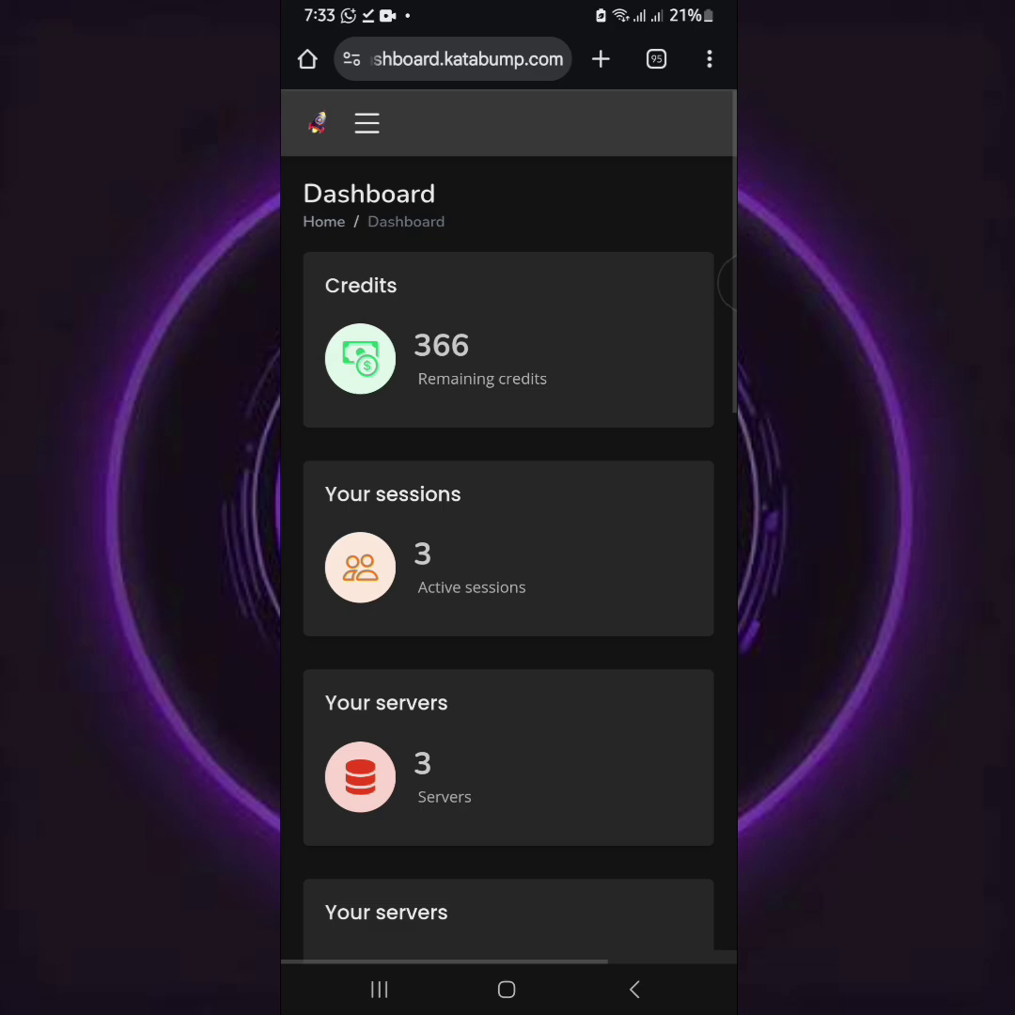
pyautogui.scroll(-6, 507, 563)
pyautogui.scroll(-3, 507, 564)
pyautogui.hscroll(2, 507, 376)
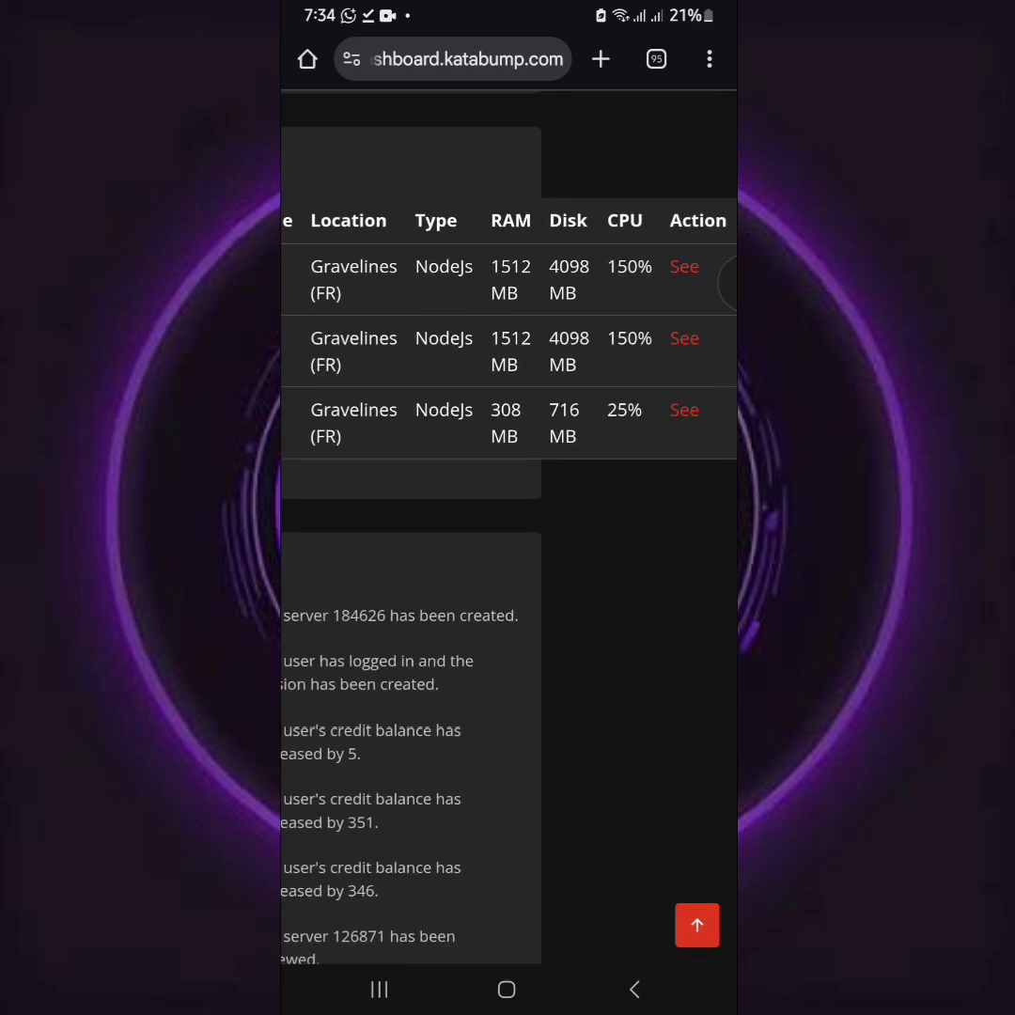
pyautogui.hscroll(-2, 564, 375)
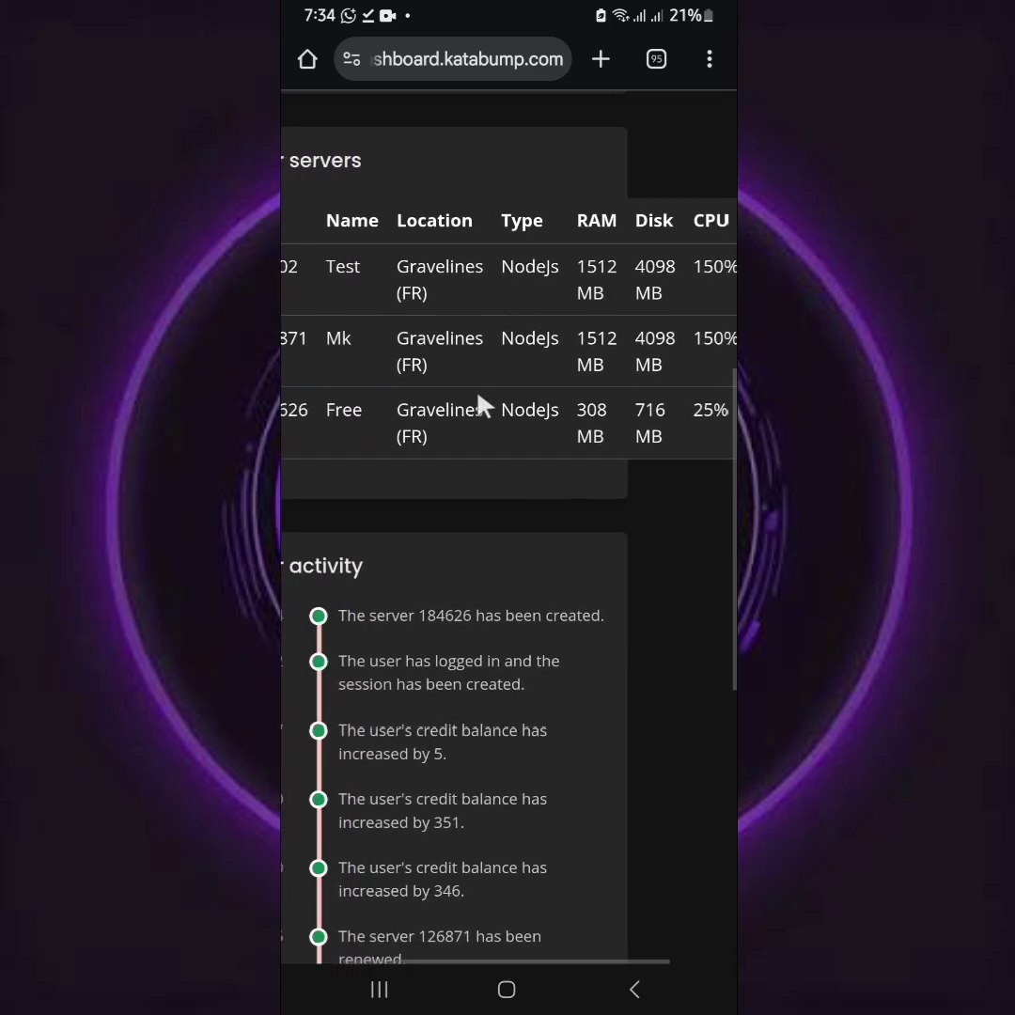
pyautogui.hscroll(3, 607, 403)
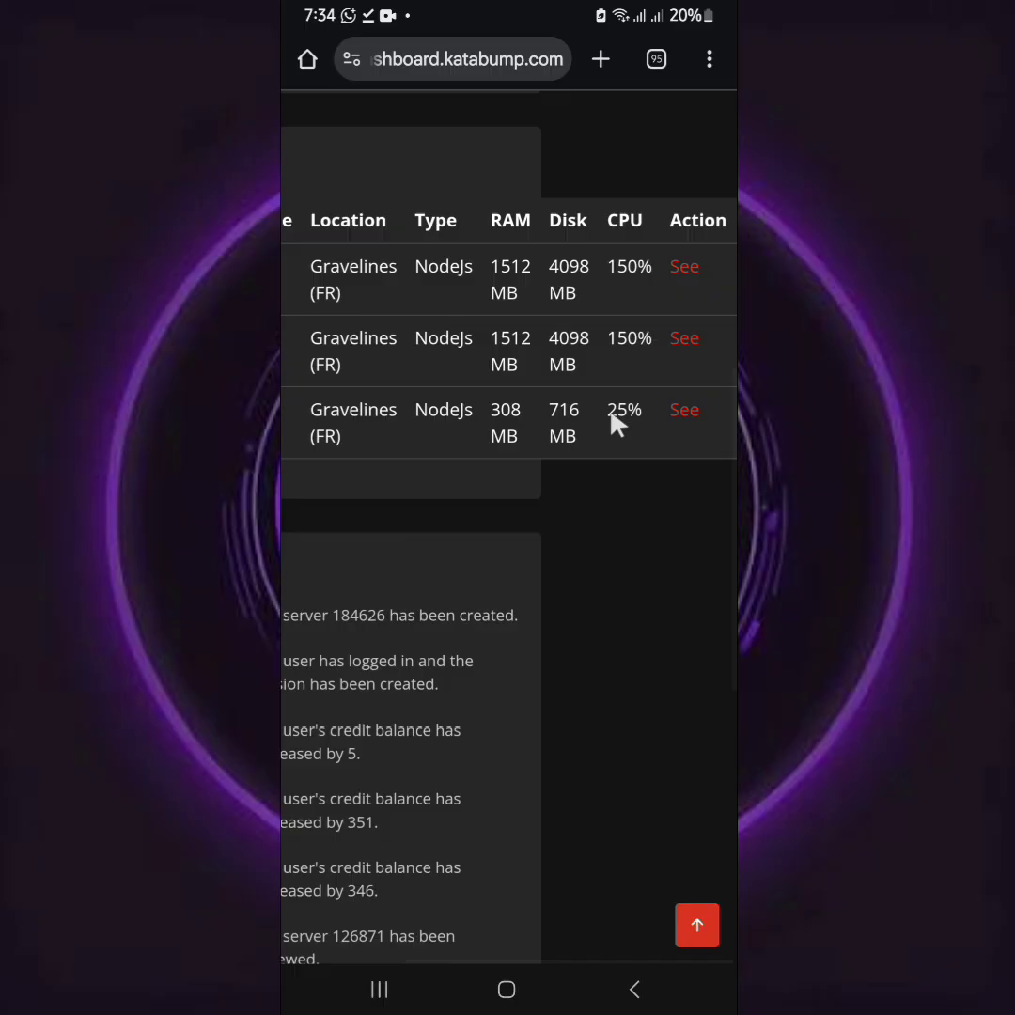
# - Open the Free server's details page and reveal its access link and login credentials
pyautogui.click(684, 411)
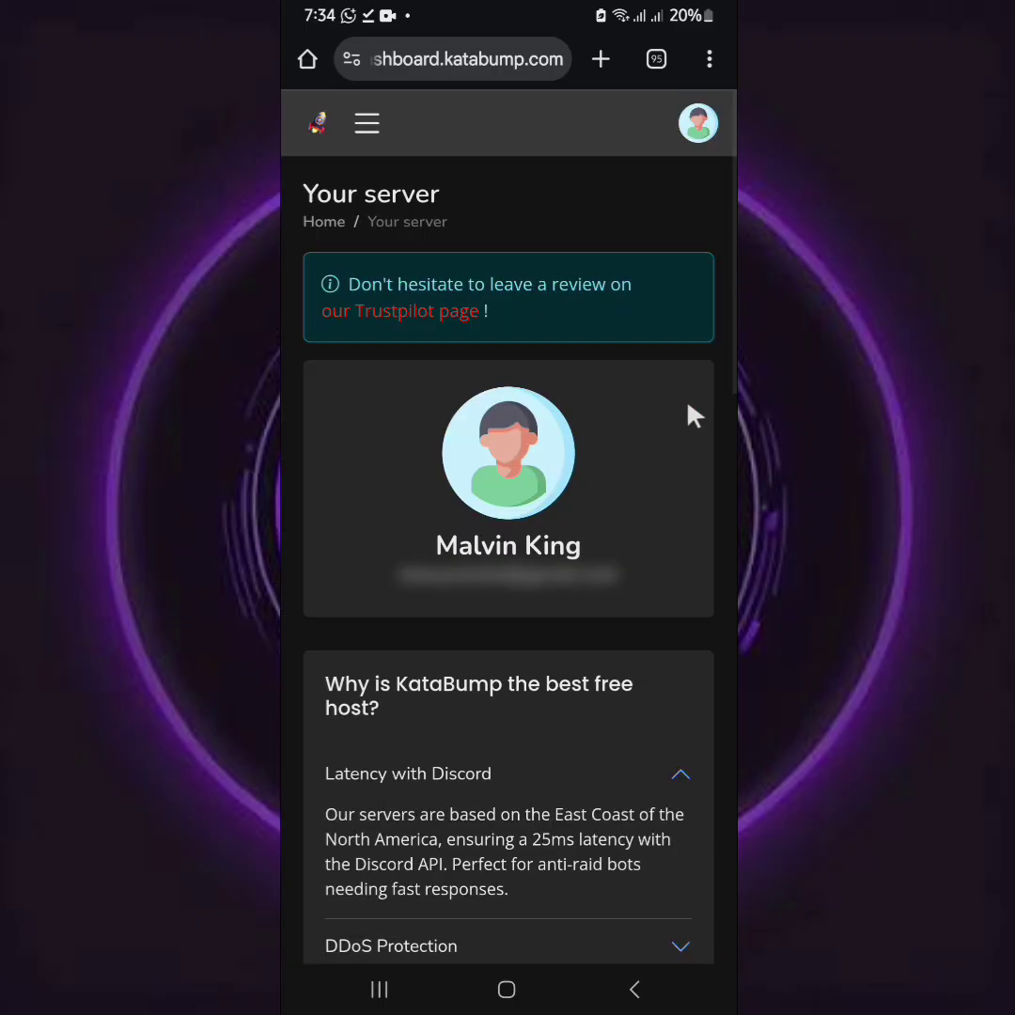
pyautogui.scroll(-8, 691, 414)
pyautogui.scroll(-3, 693, 415)
pyautogui.scroll(2, 657, 423)
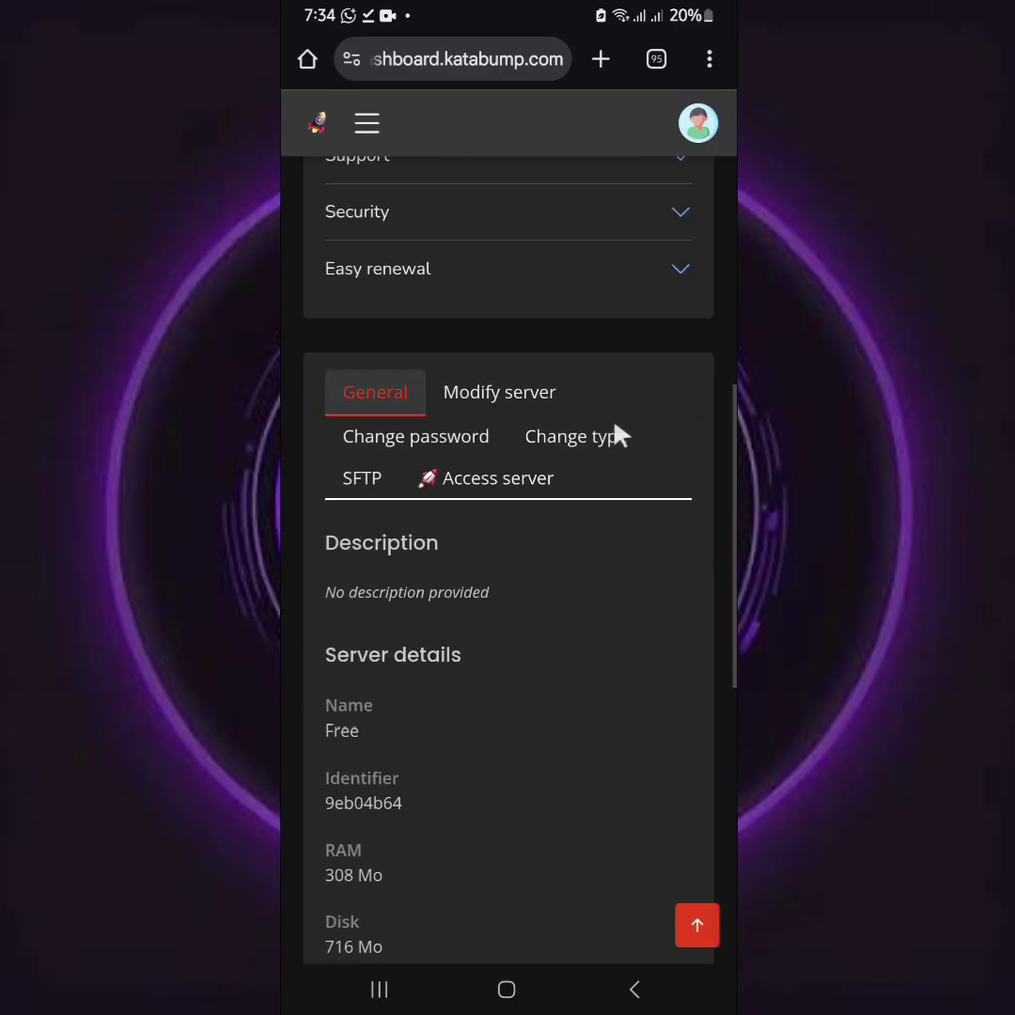
pyautogui.click(493, 484)
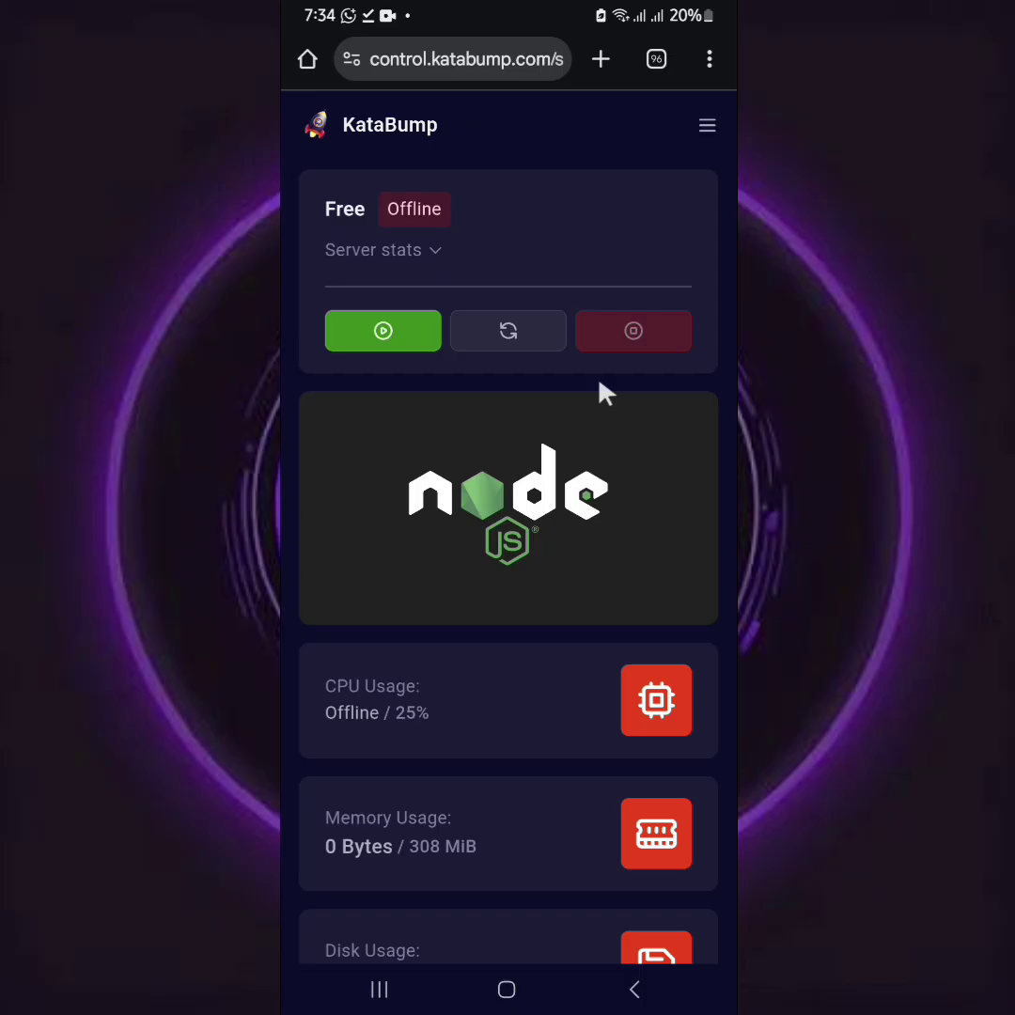
# - Go to the Free server's Files page from the control panel menu, showing the empty container
pyautogui.click(707, 128)
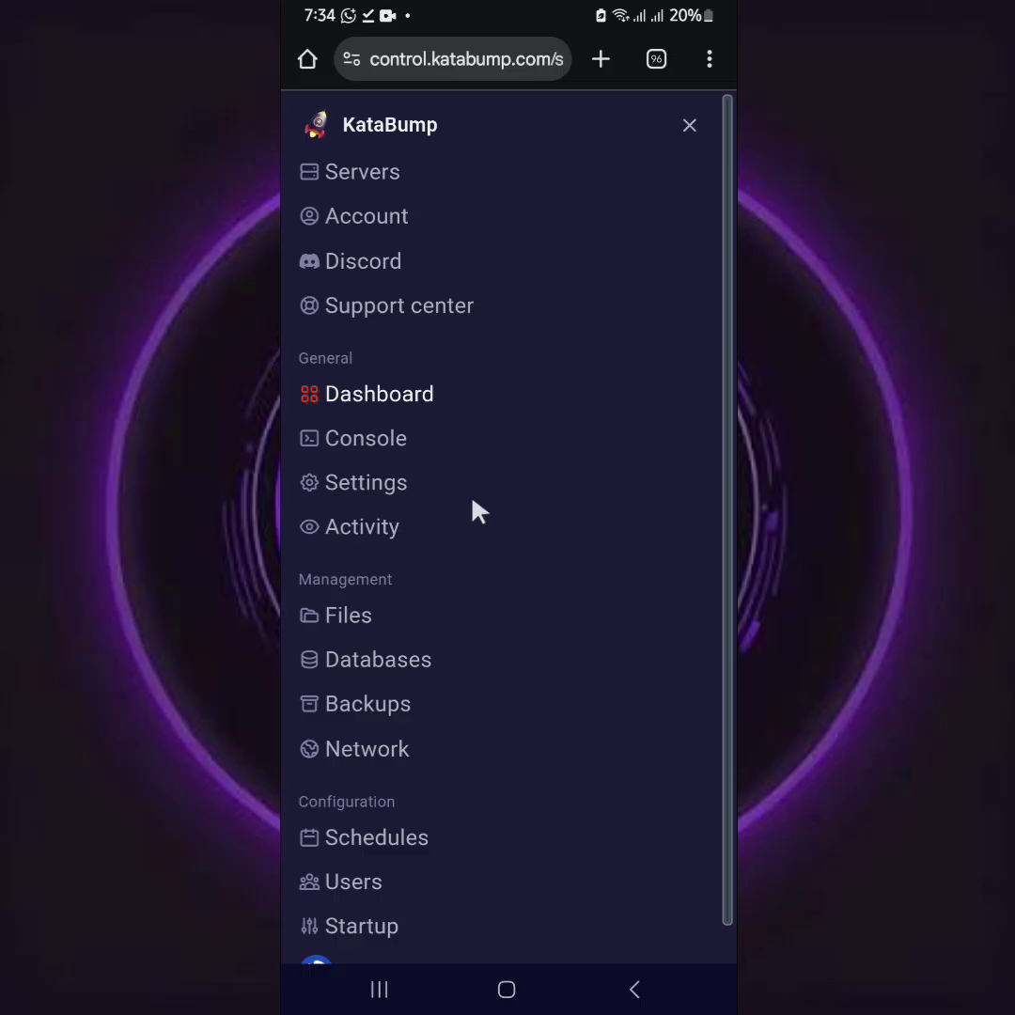
pyautogui.click(345, 616)
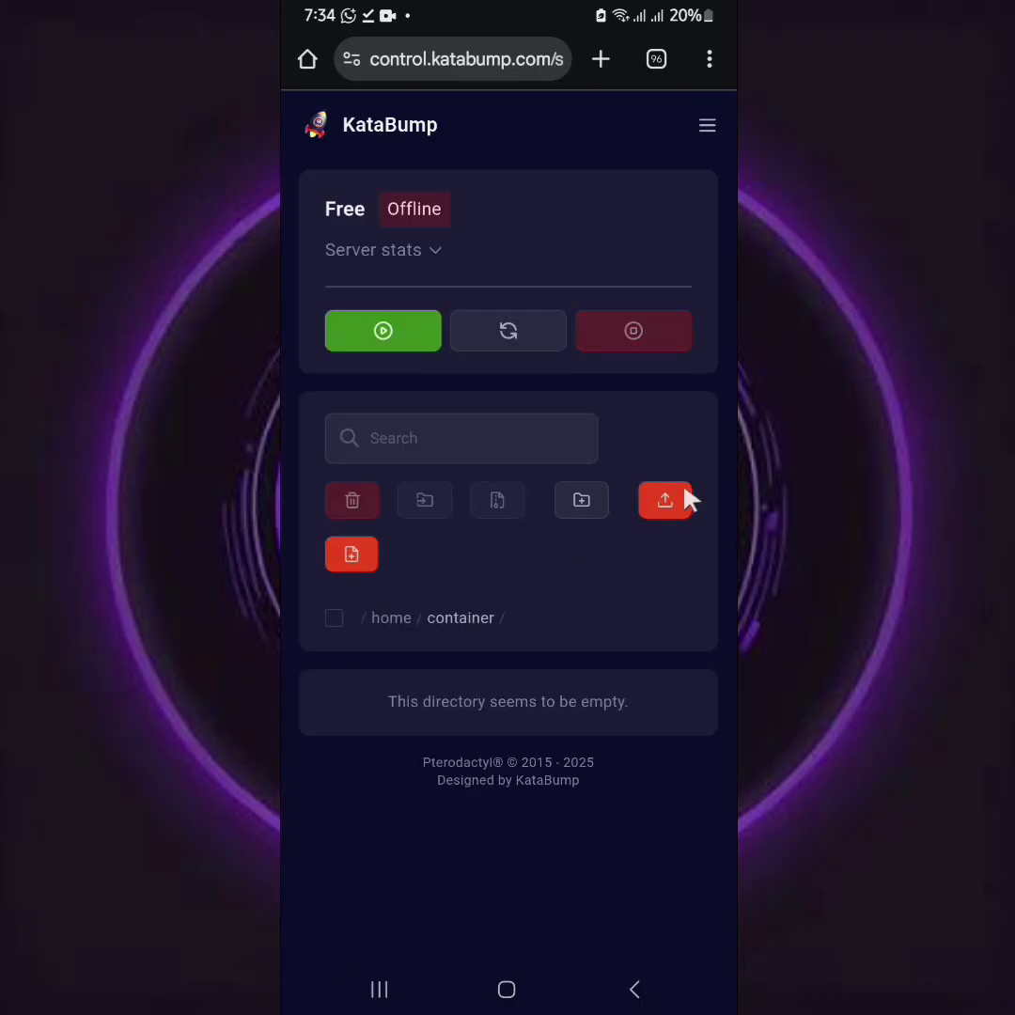
# - Upload Jexploit-Bot-main.zip from the phone's Downloads folder into the container
pyautogui.click(669, 500)
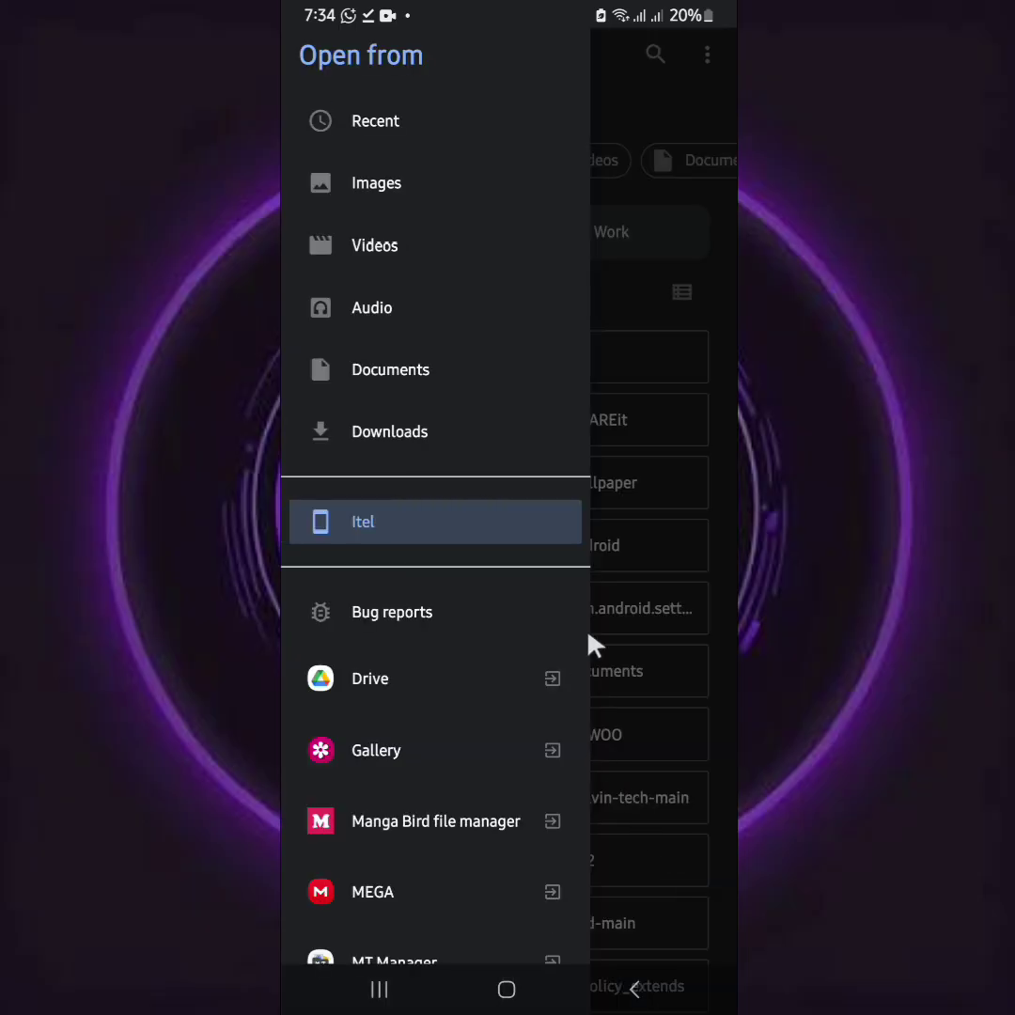
pyautogui.click(428, 434)
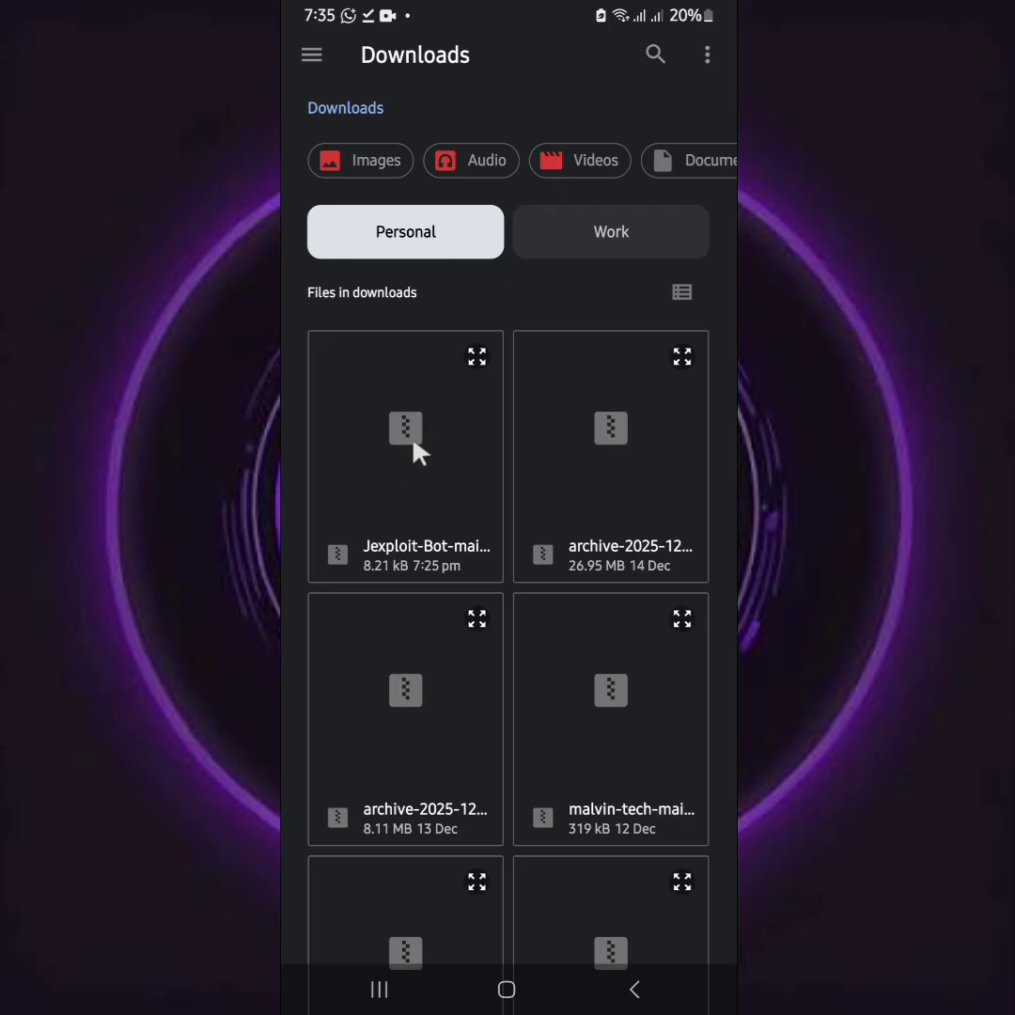
pyautogui.click(418, 451)
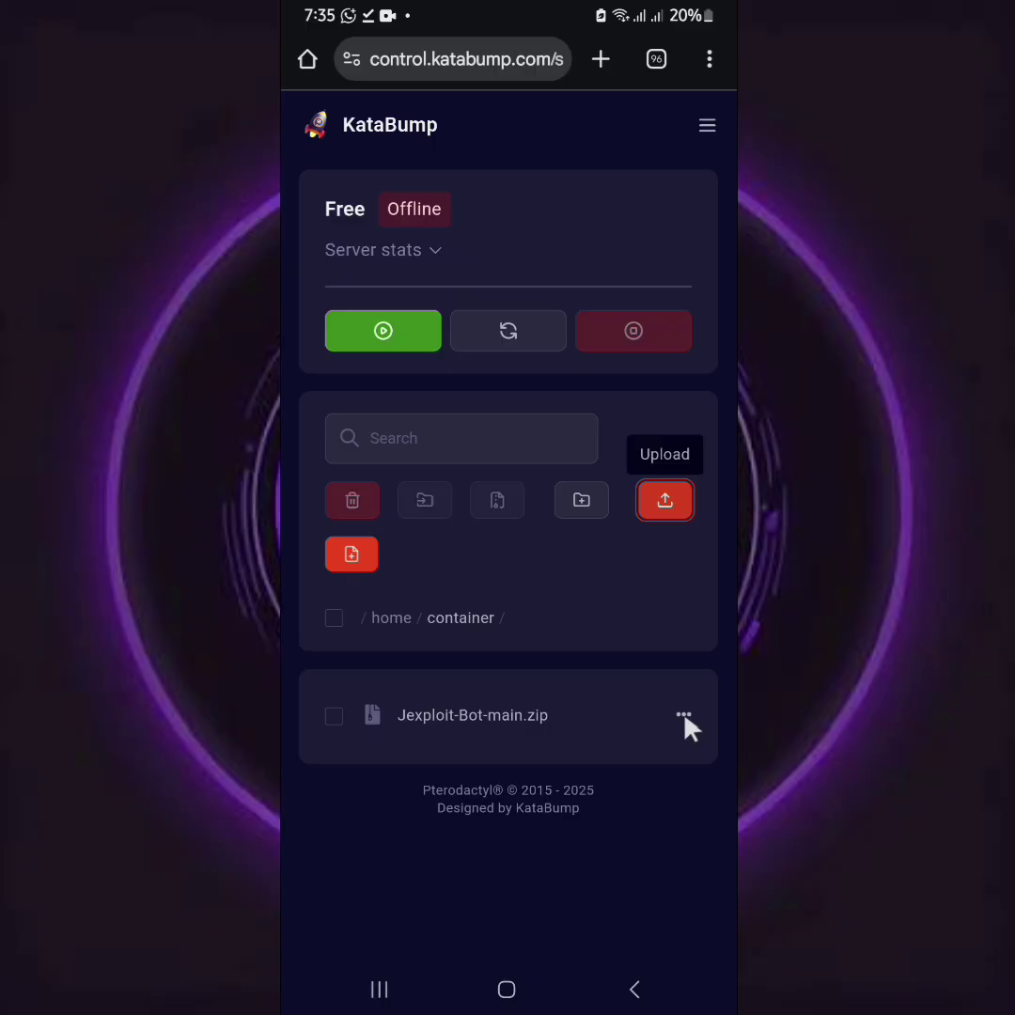
pyautogui.click(684, 718)
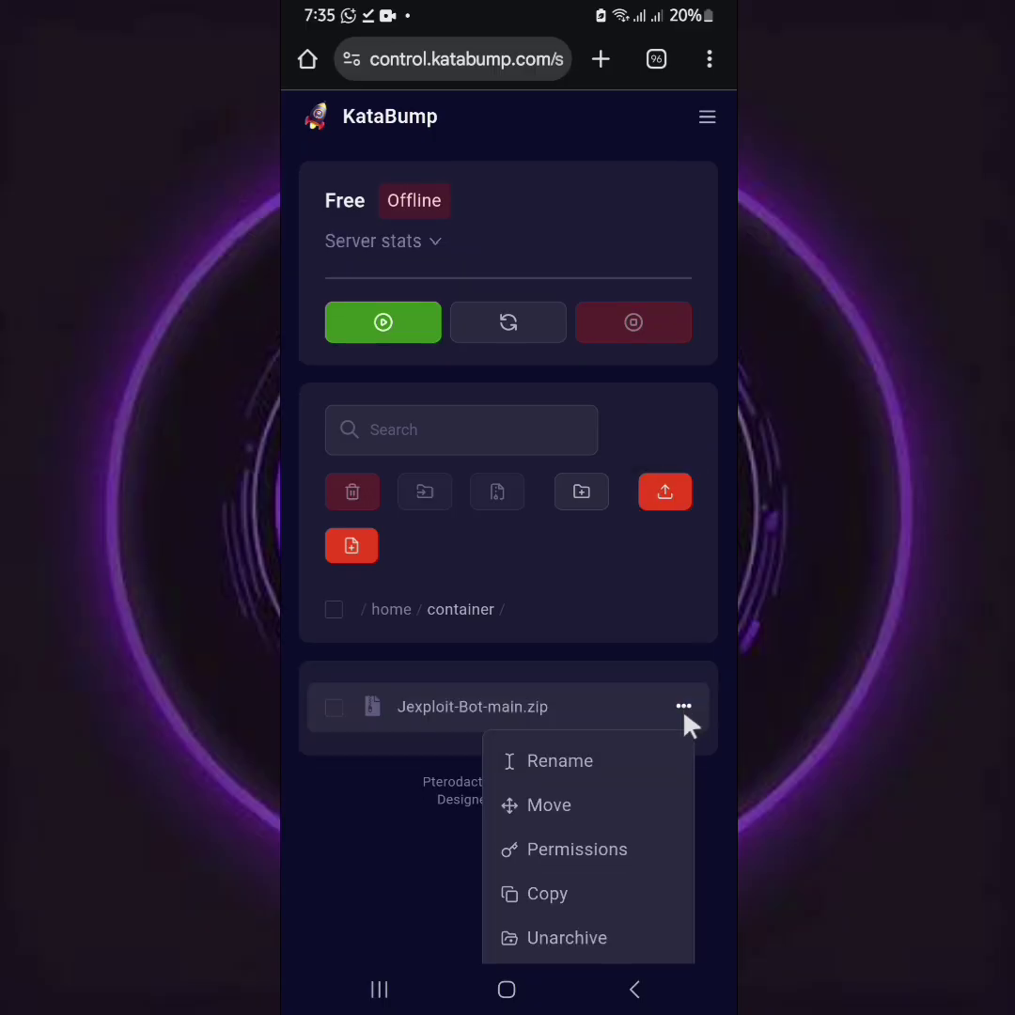
pyautogui.scroll(-2, 691, 724)
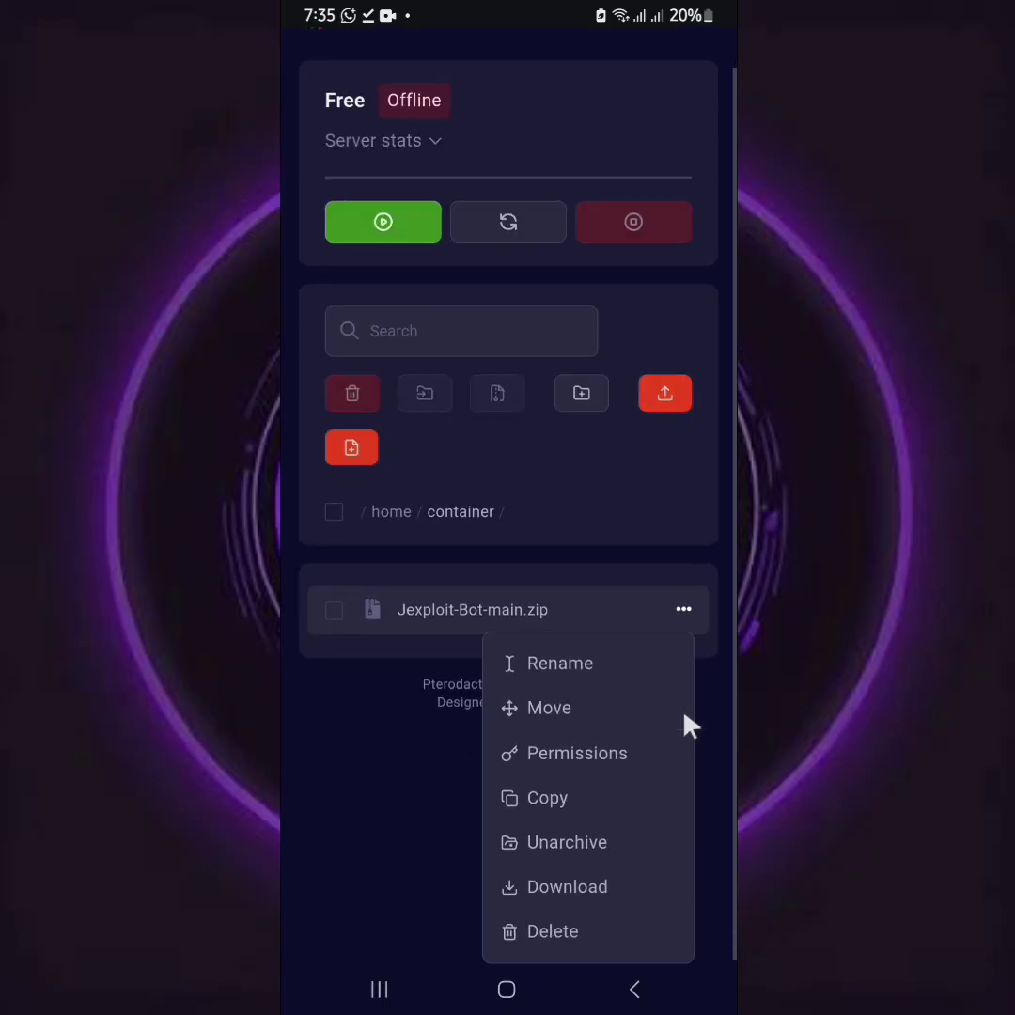
# - Unarchive Jexploit-Bot-main.zip and move its four bot files up to the container root (../)
pyautogui.click(560, 852)
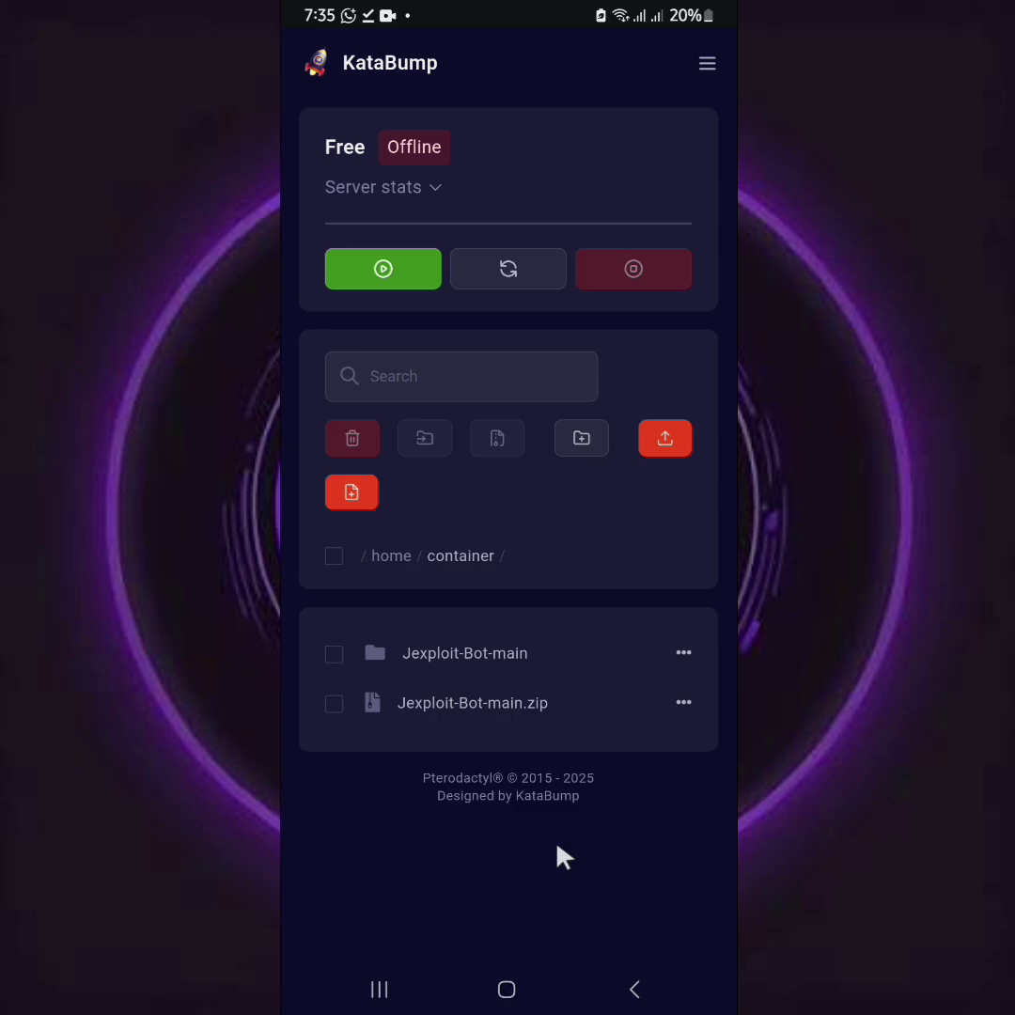
pyautogui.click(430, 655)
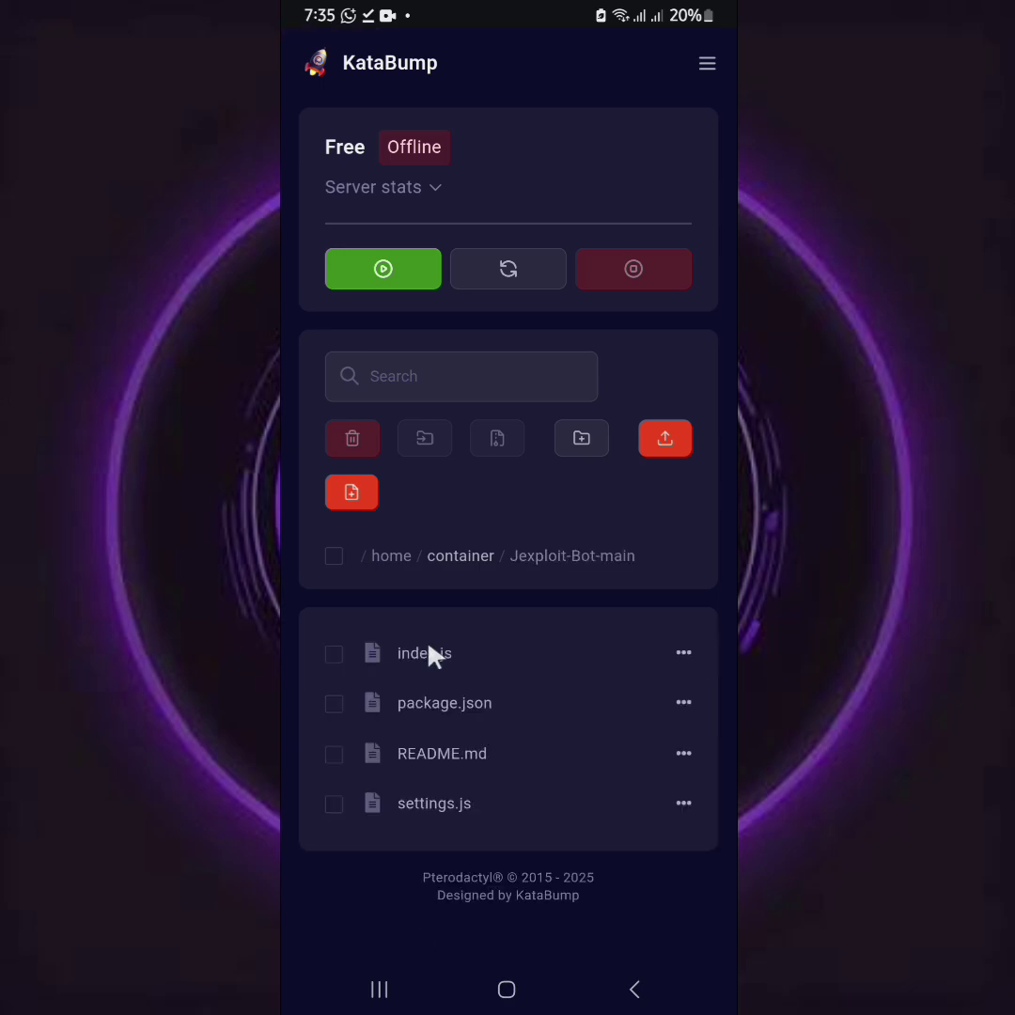
pyautogui.click(334, 555)
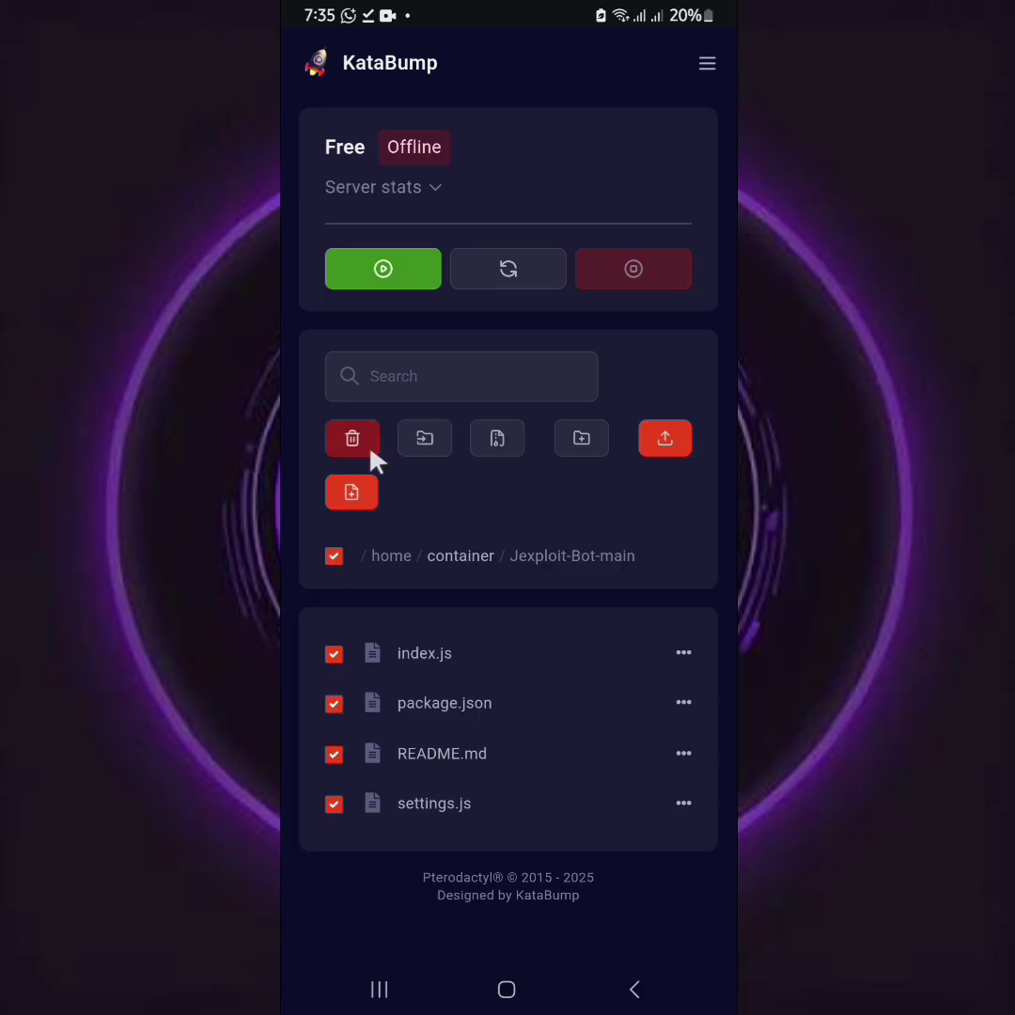
pyautogui.click(424, 438)
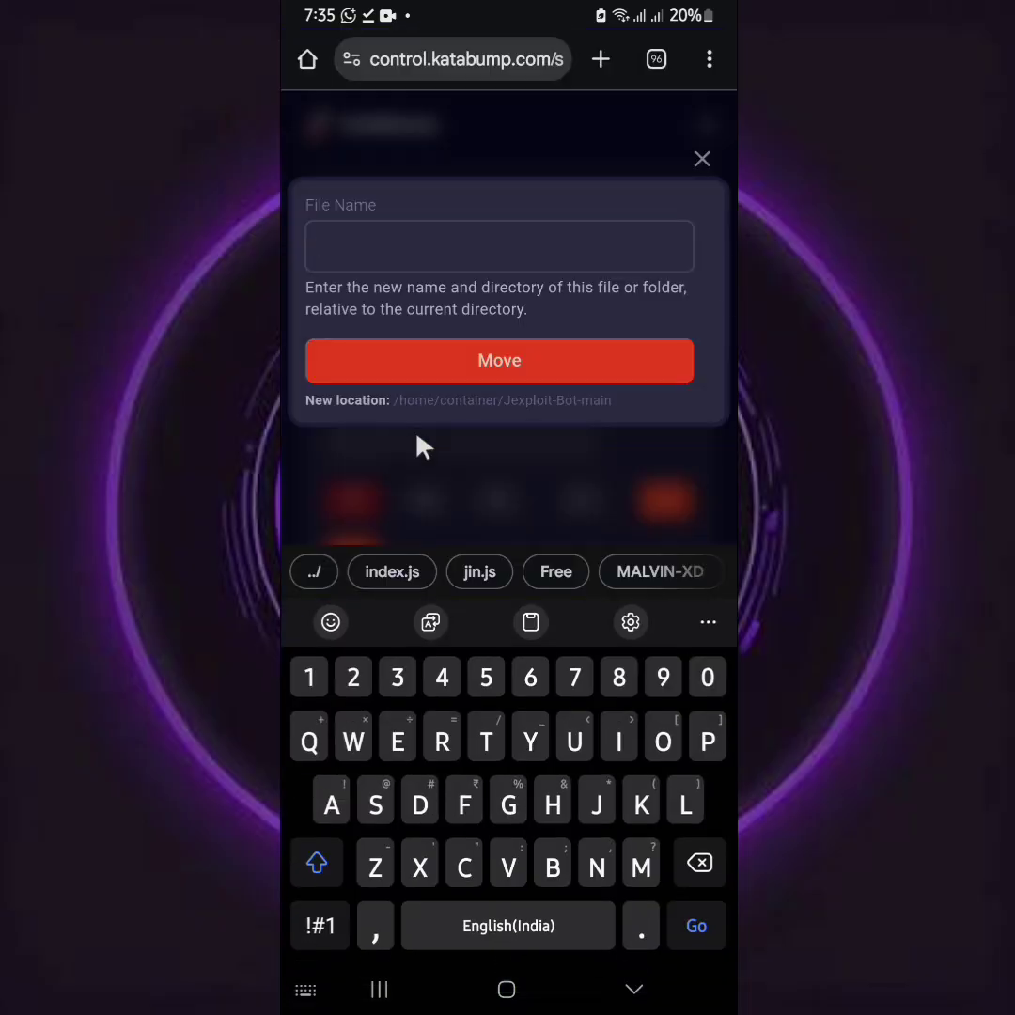
pyautogui.write('..')
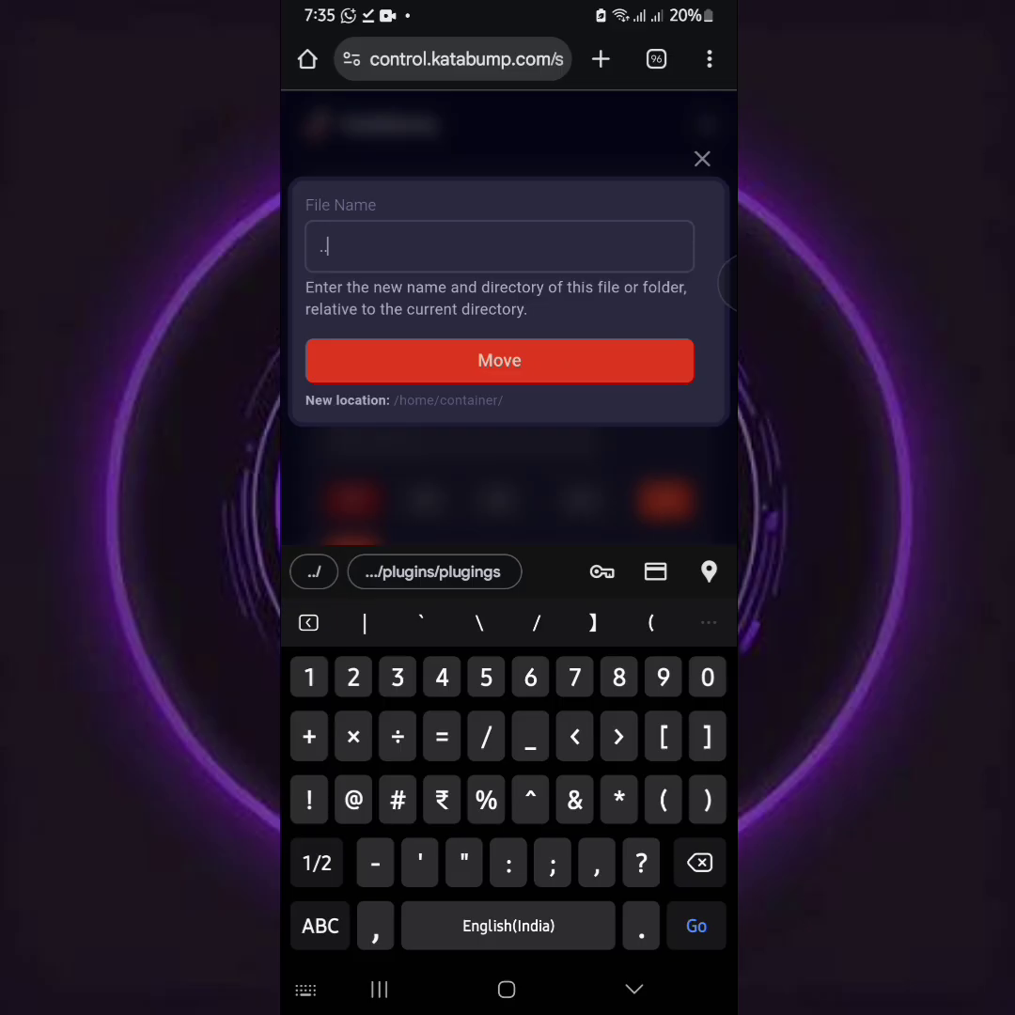
pyautogui.write('/')
pyautogui.press('Return')
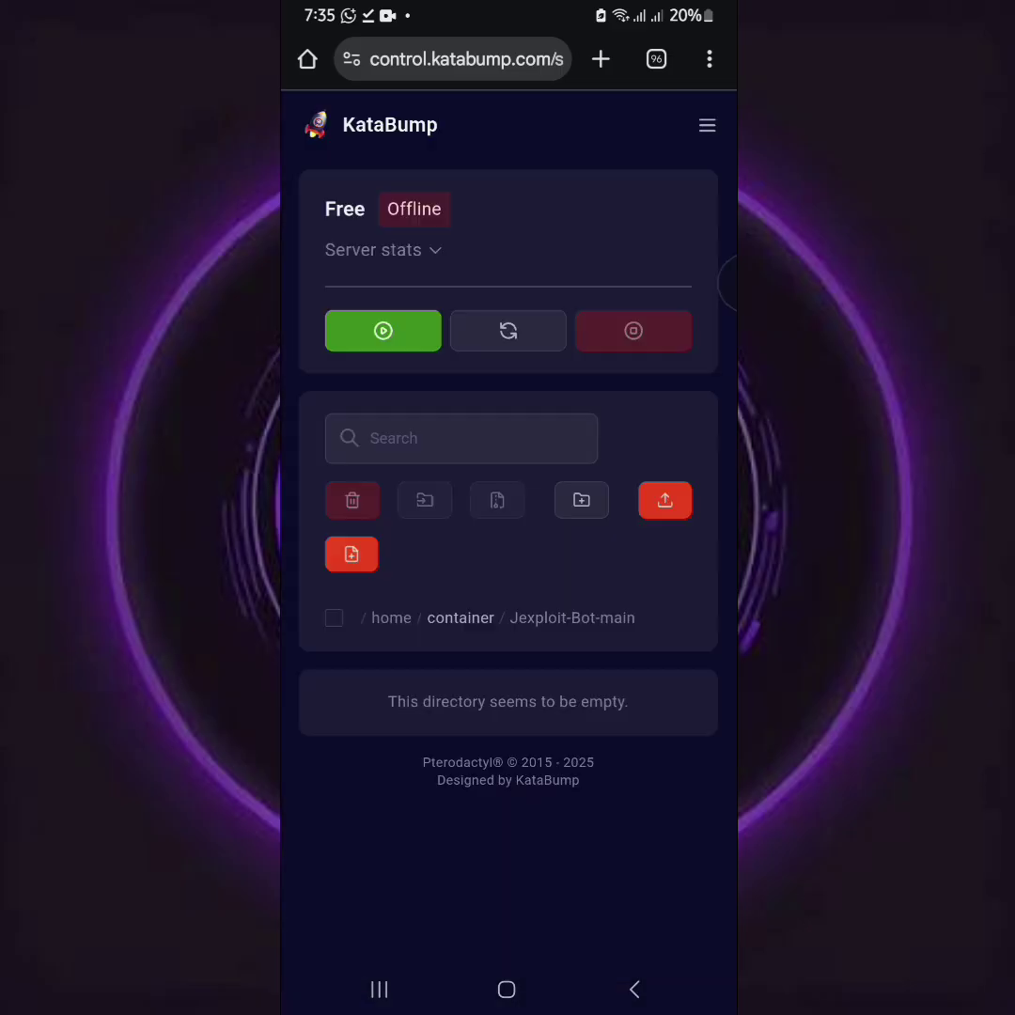
# - Delete the leftover Jexploit-Bot-main folder and Jexploit-Bot-main.zip from the container
pyautogui.click(460, 617)
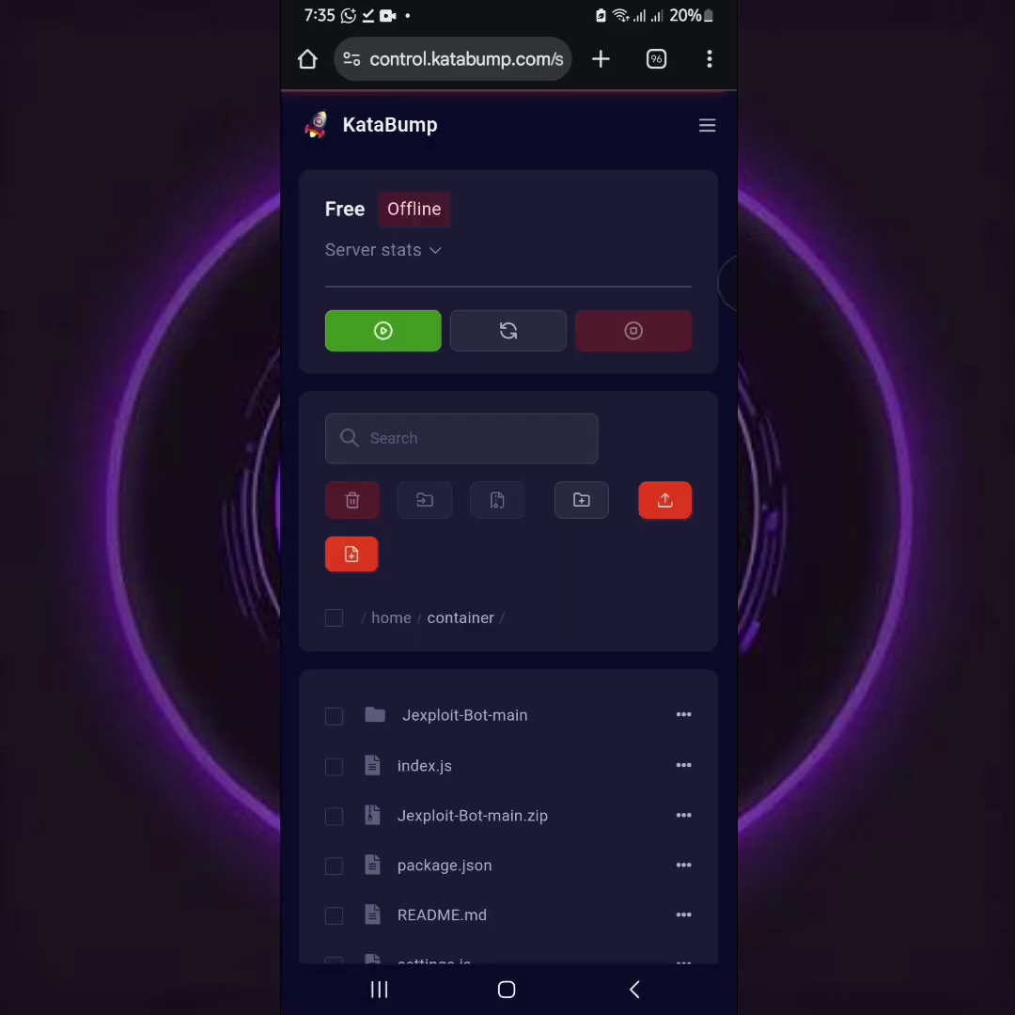
pyautogui.scroll(-2, 508, 657)
pyautogui.click(334, 595)
pyautogui.click(333, 695)
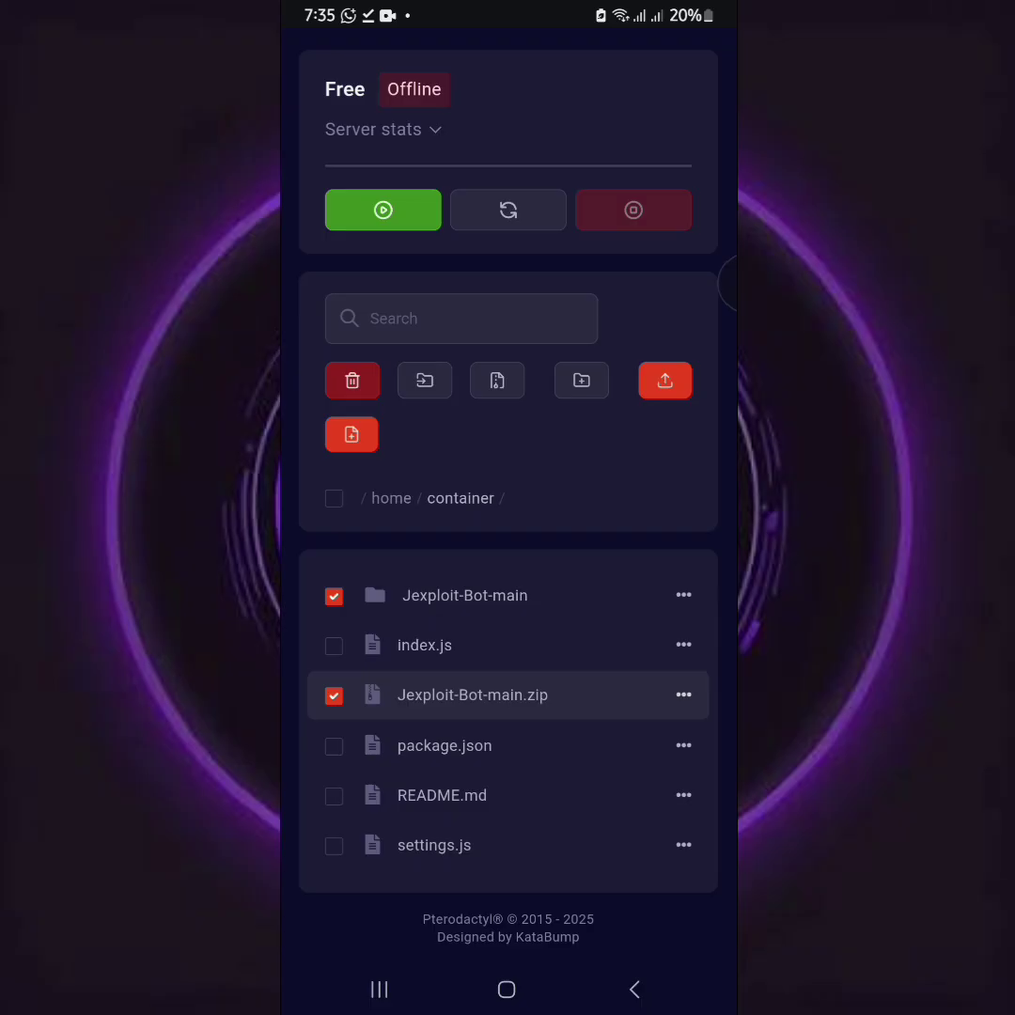
pyautogui.click(352, 380)
pyautogui.click(645, 607)
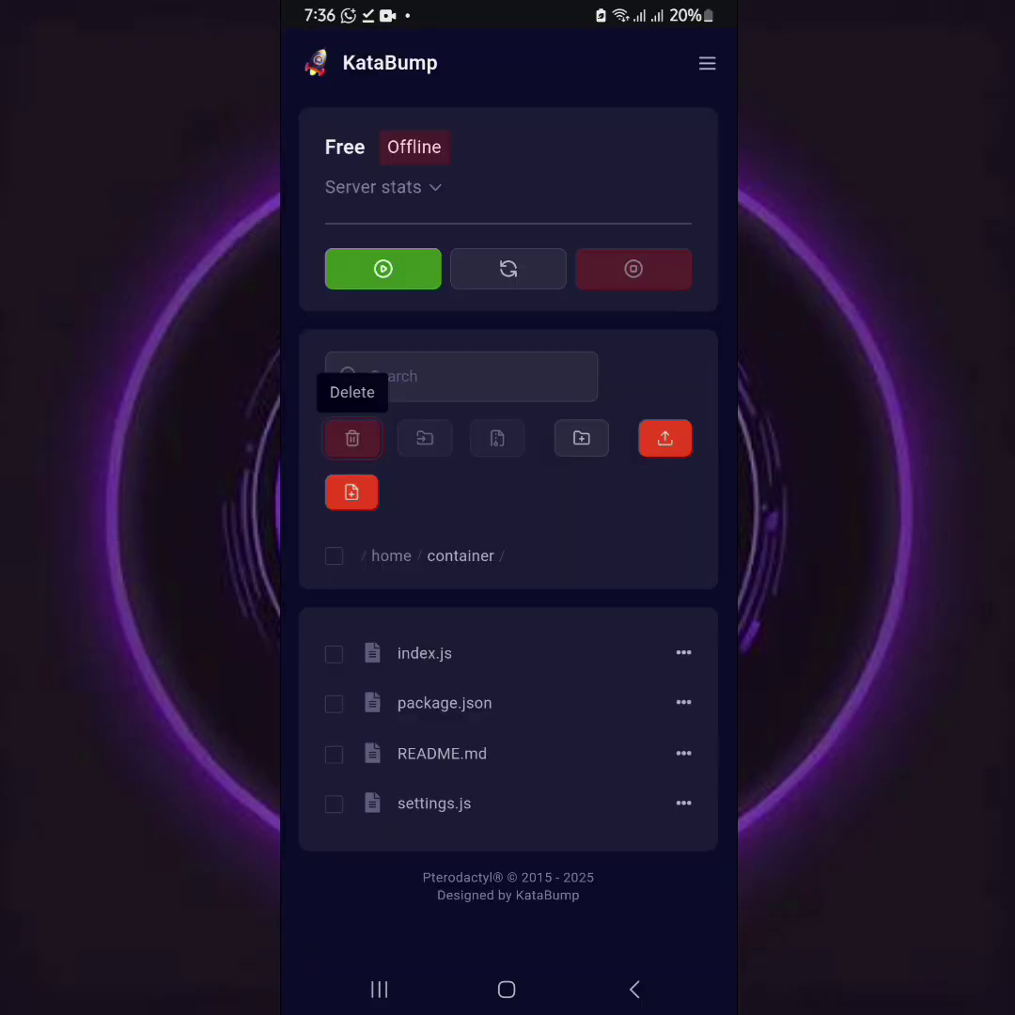
# - Open settings.js and paste the copied session ID into the SESSION_ID value
pyautogui.click(437, 806)
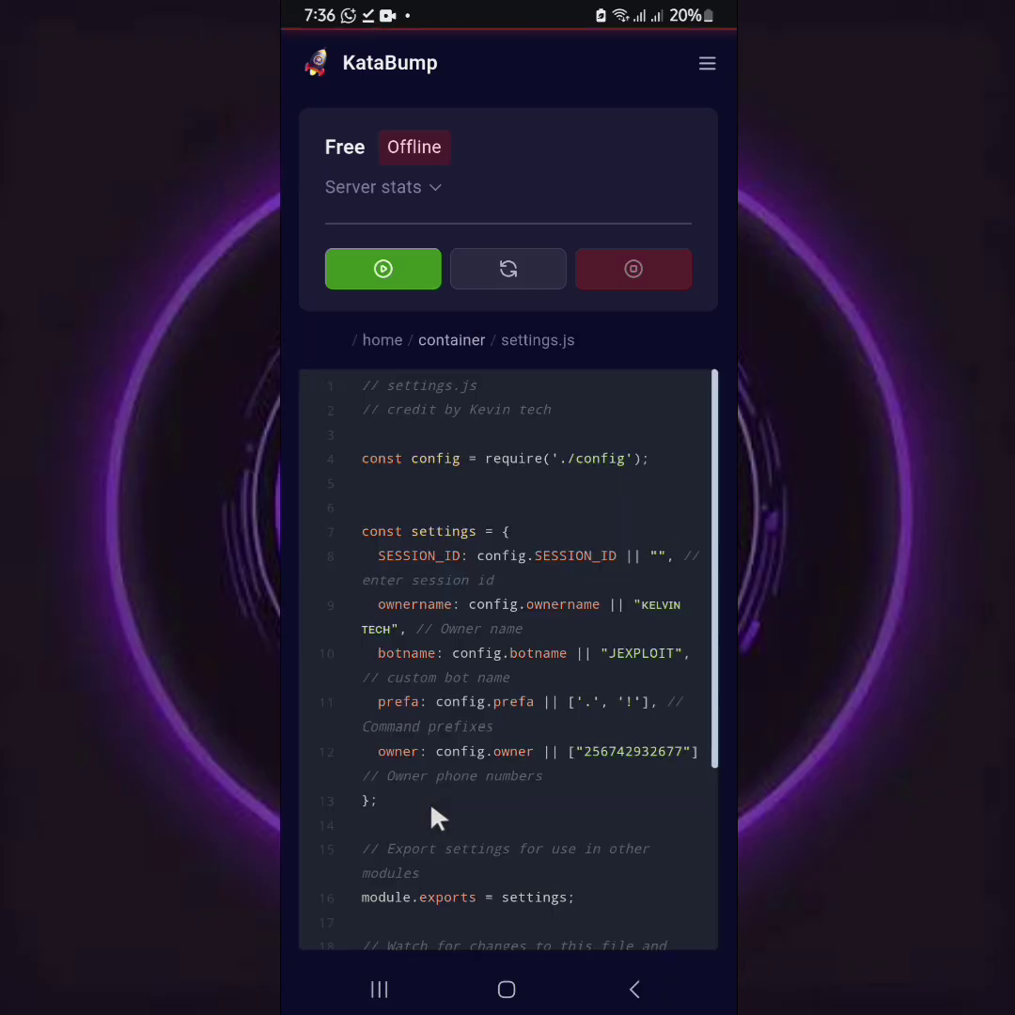
pyautogui.scroll(-3, 437, 815)
pyautogui.scroll(-1, 437, 815)
pyautogui.scroll(-2, 437, 815)
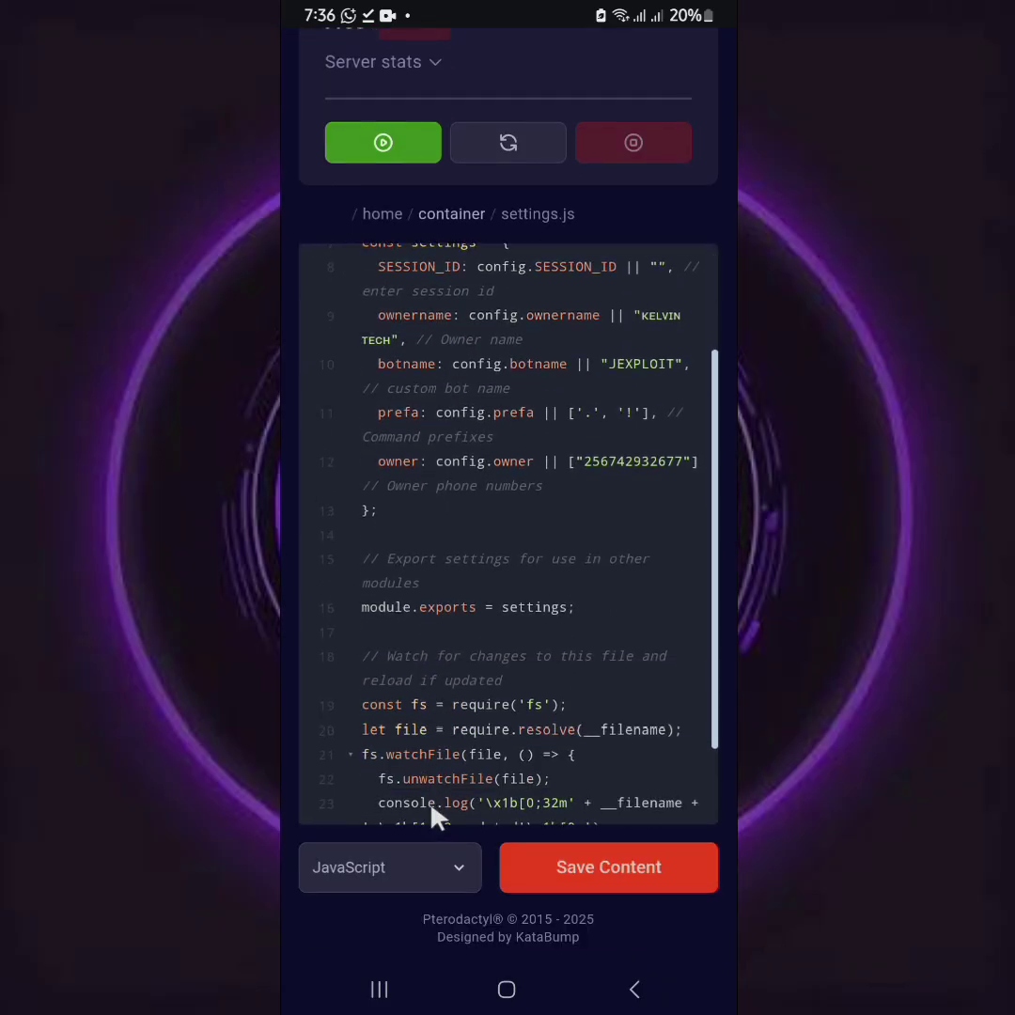
pyautogui.scroll(-1, 436, 815)
pyautogui.scroll(-1, 437, 815)
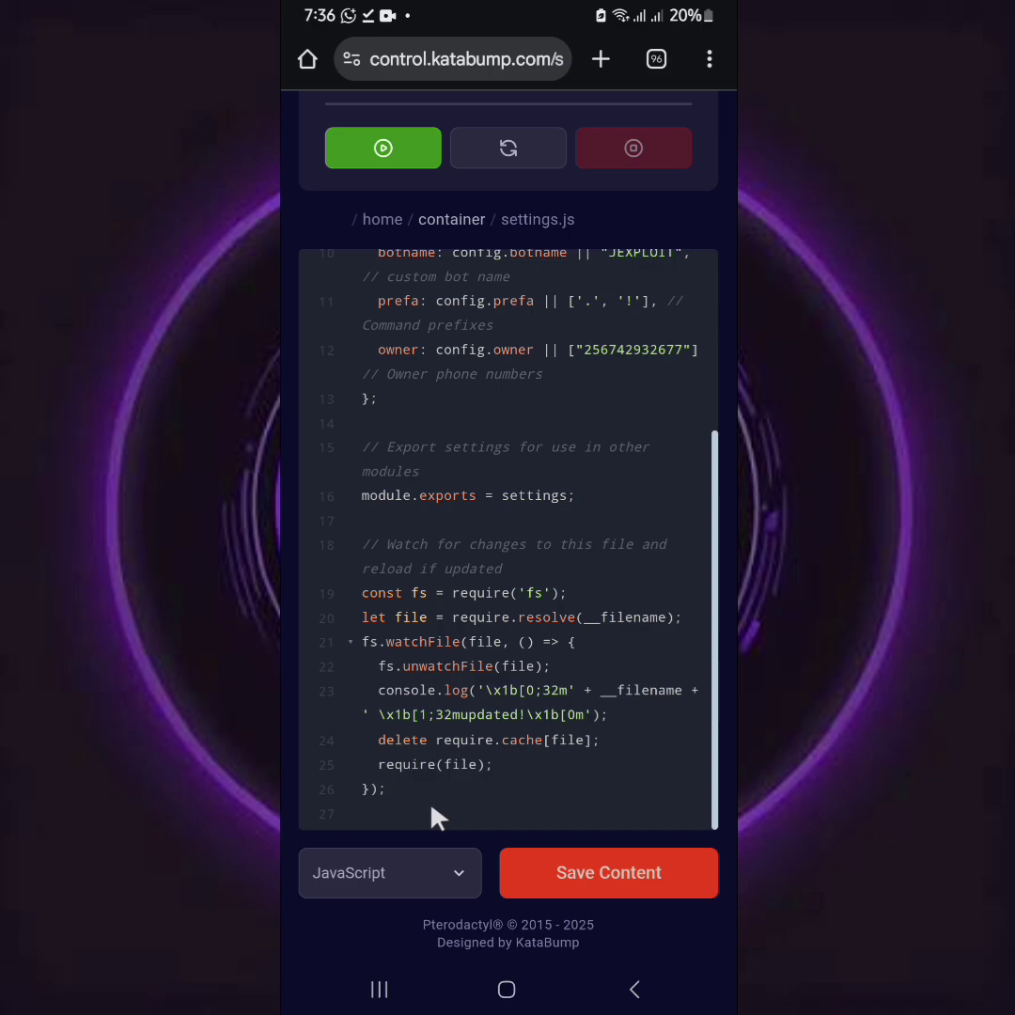
pyautogui.scroll(1, 437, 816)
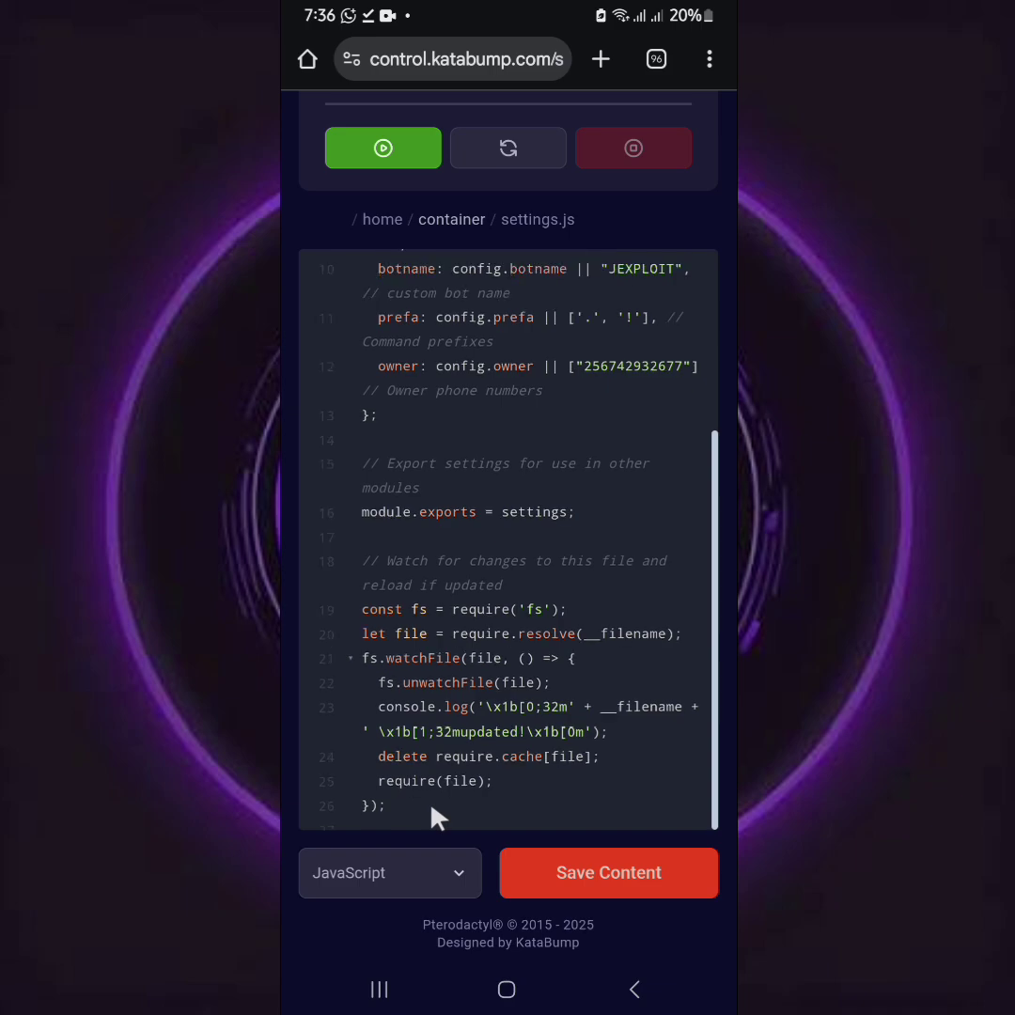
pyautogui.scroll(2, 437, 815)
pyautogui.scroll(1, 437, 816)
pyautogui.scroll(2, 437, 816)
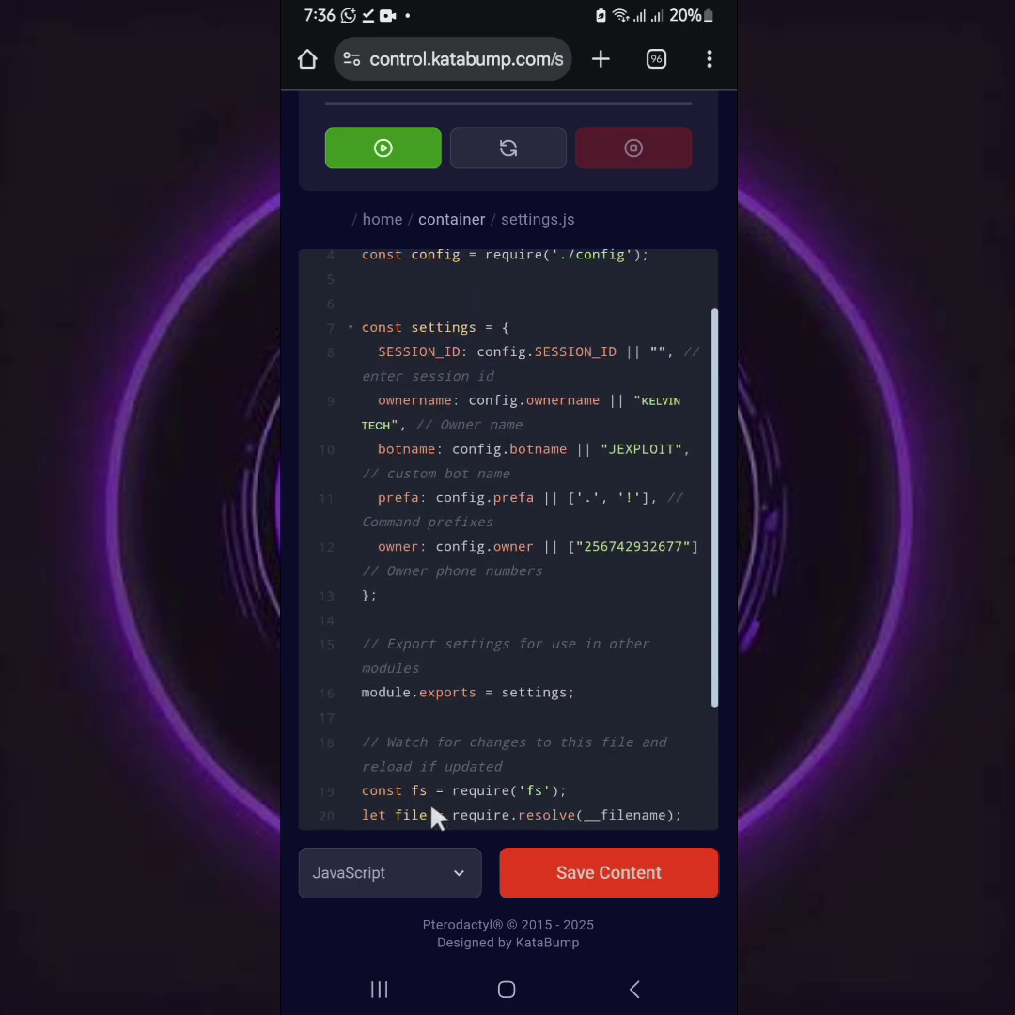
pyautogui.scroll(2, 437, 816)
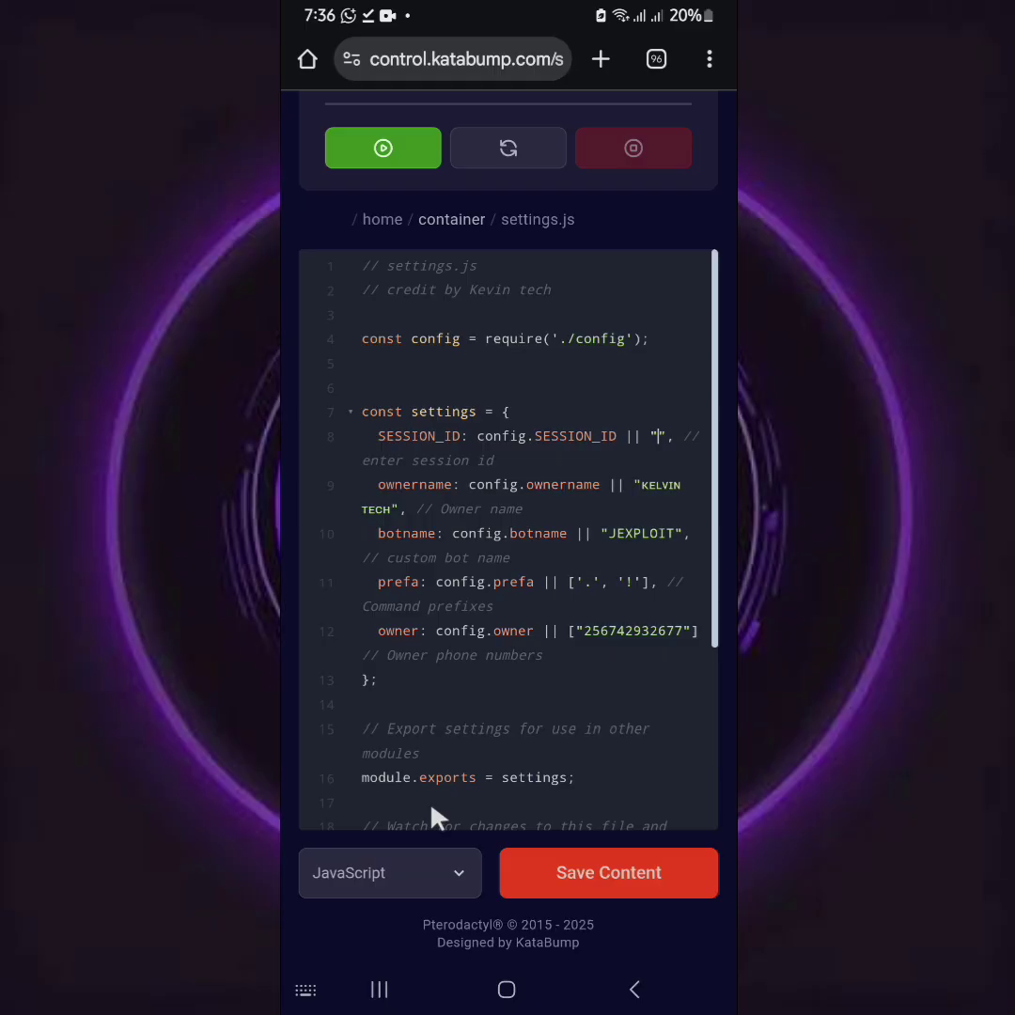
pyautogui.click(436, 815)
pyautogui.click(530, 621)
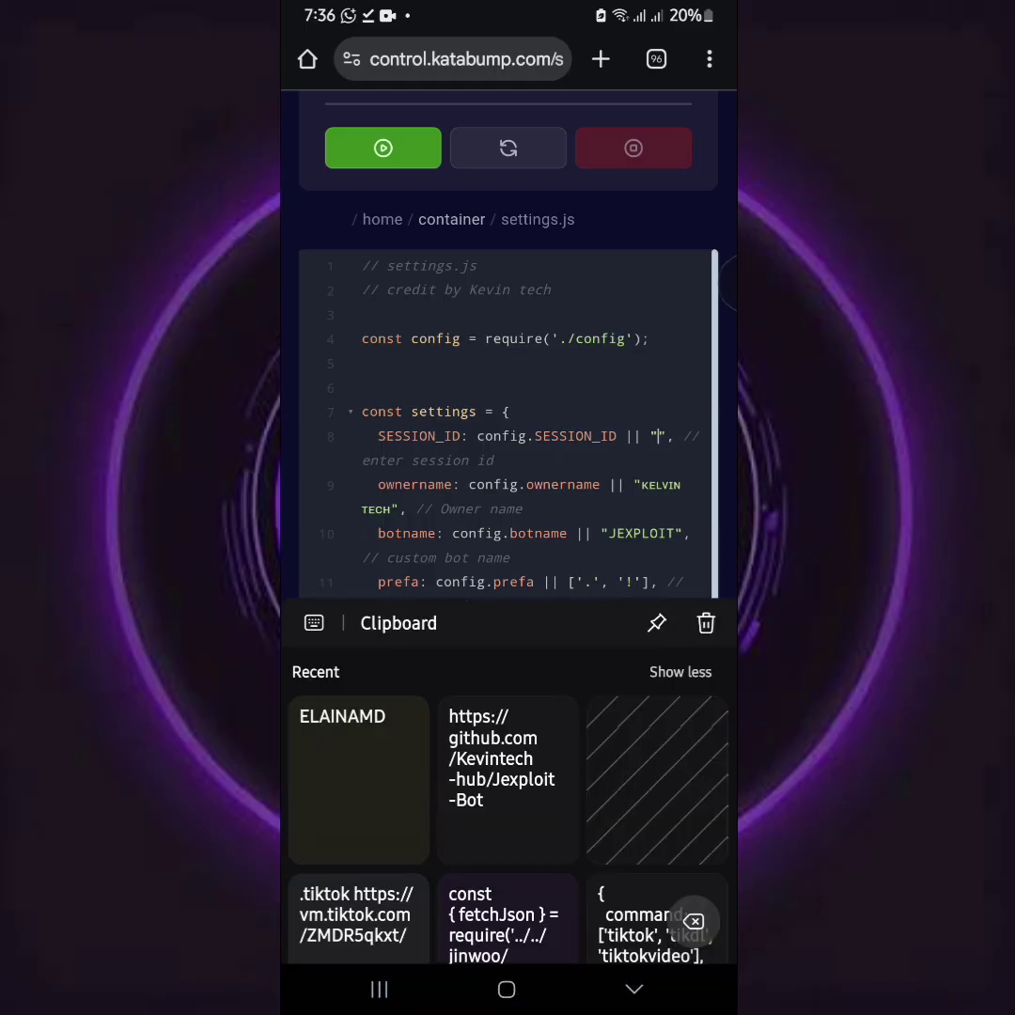
pyautogui.click(358, 757)
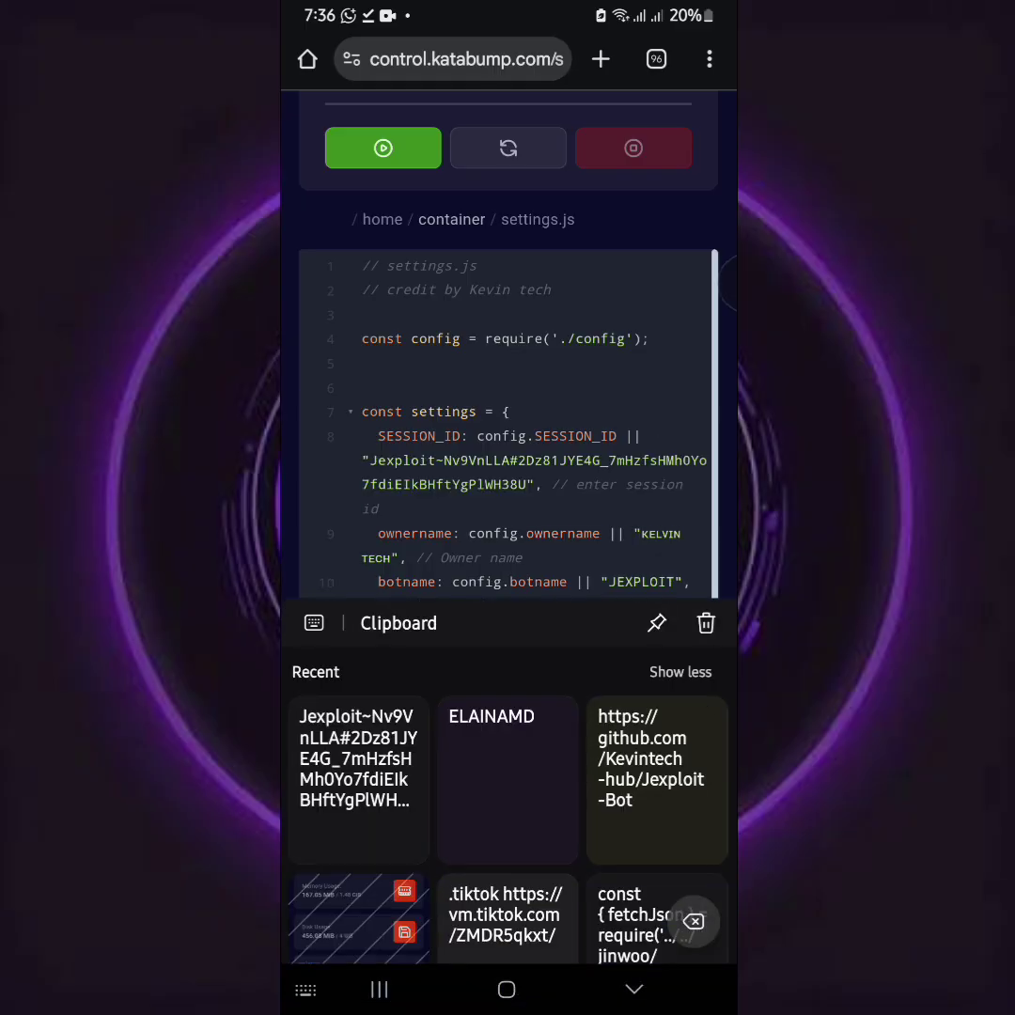
pyautogui.click(313, 623)
pyautogui.scroll(-3, 507, 423)
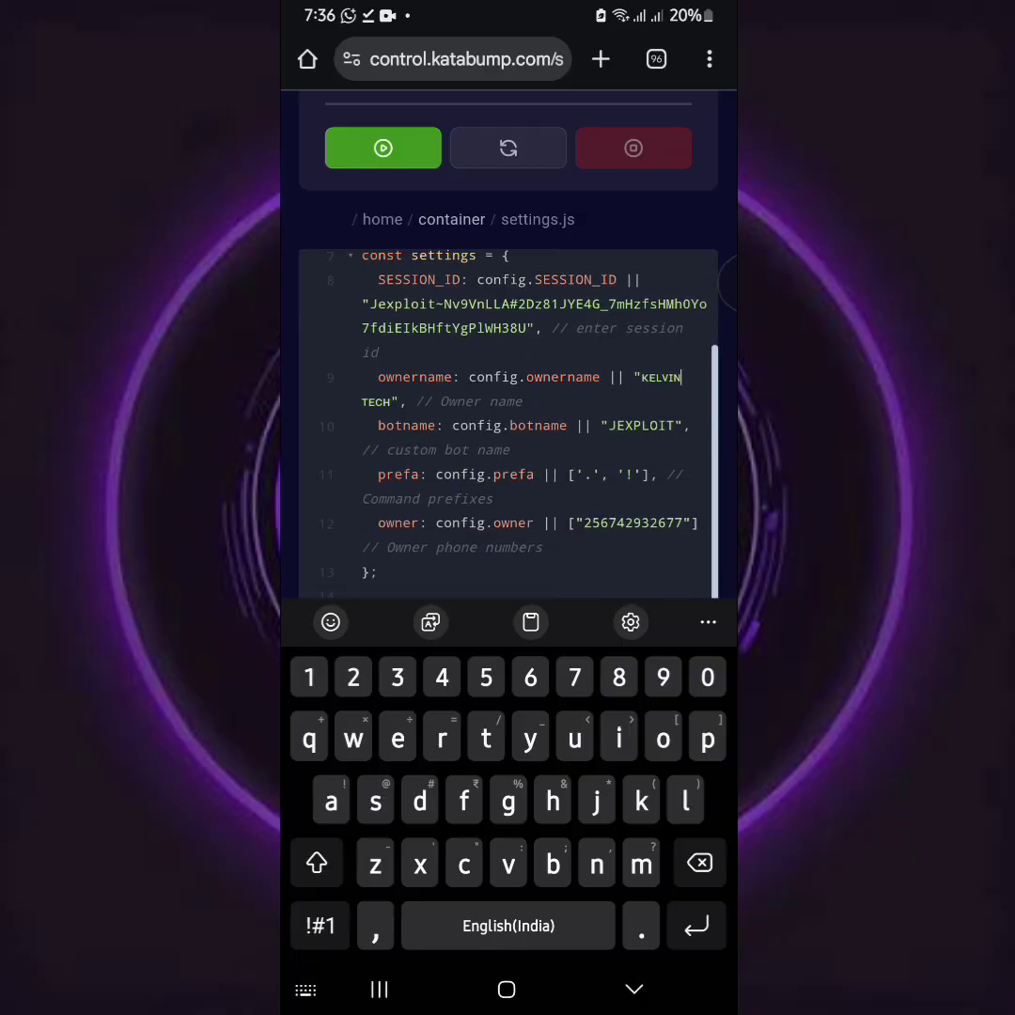
# - Change the owner name and owner phone number in settings.js, then save it
pyautogui.press('BackSpace')
pyautogui.press('BackSpace')
pyautogui.press('BackSpace')
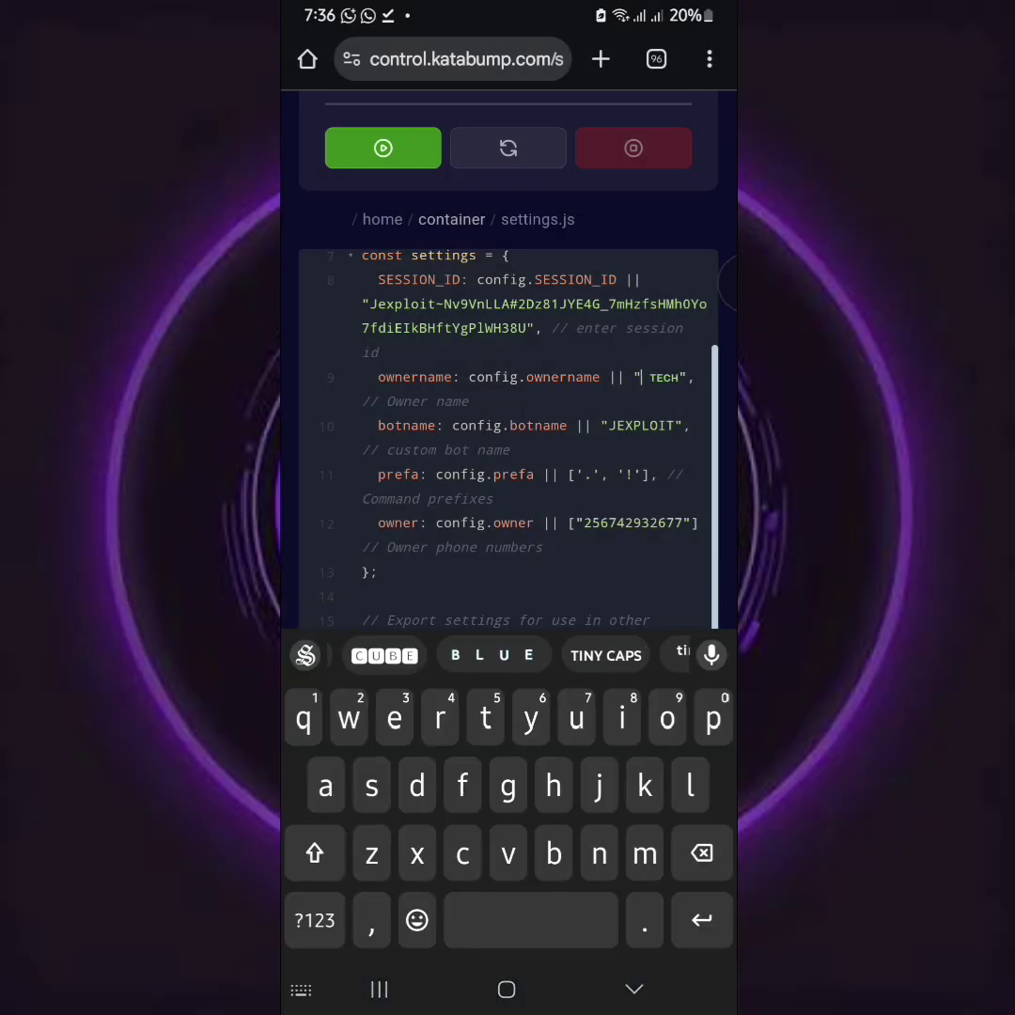
pyautogui.write('MALVIN')
pyautogui.click(668, 337)
pyautogui.write('T')
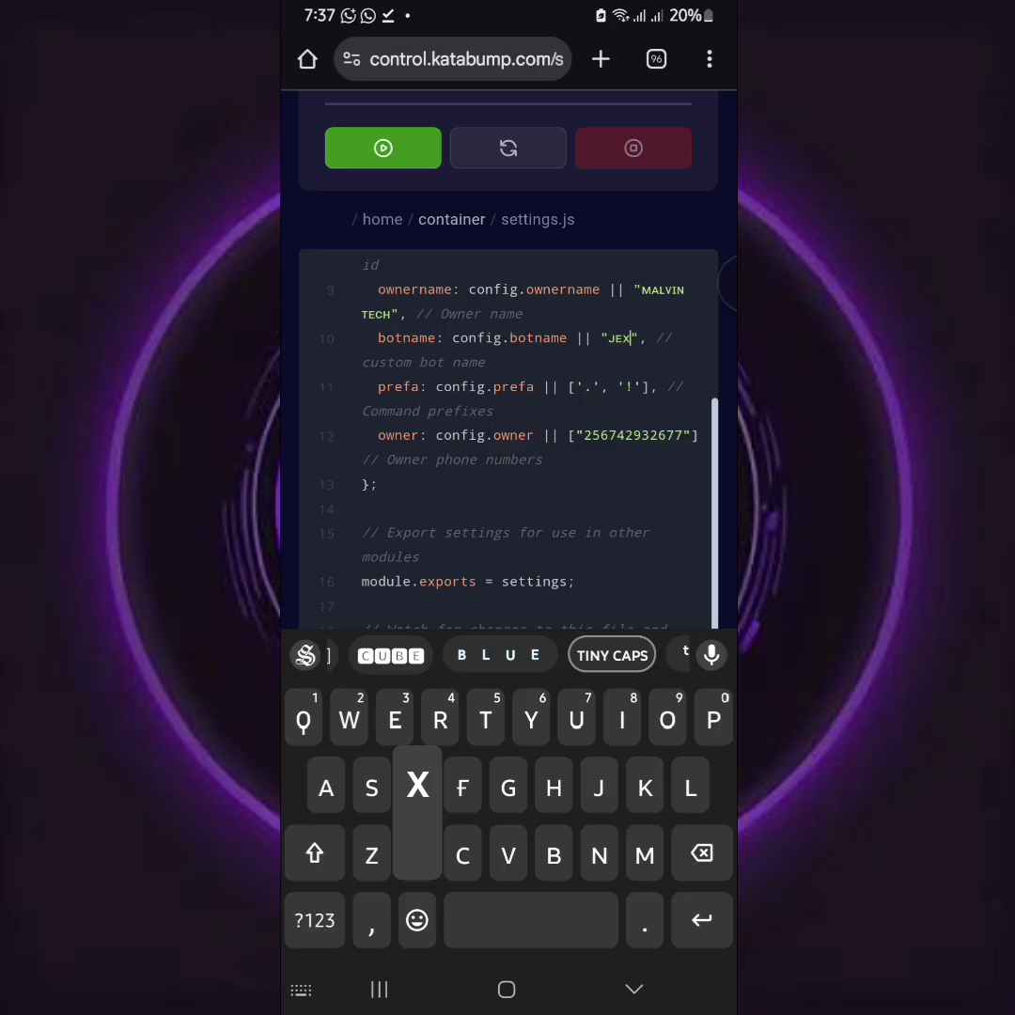
pyautogui.press('BackSpace')
pyautogui.press('BackSpace')
pyautogui.press('BackSpace')
pyautogui.click(315, 920)
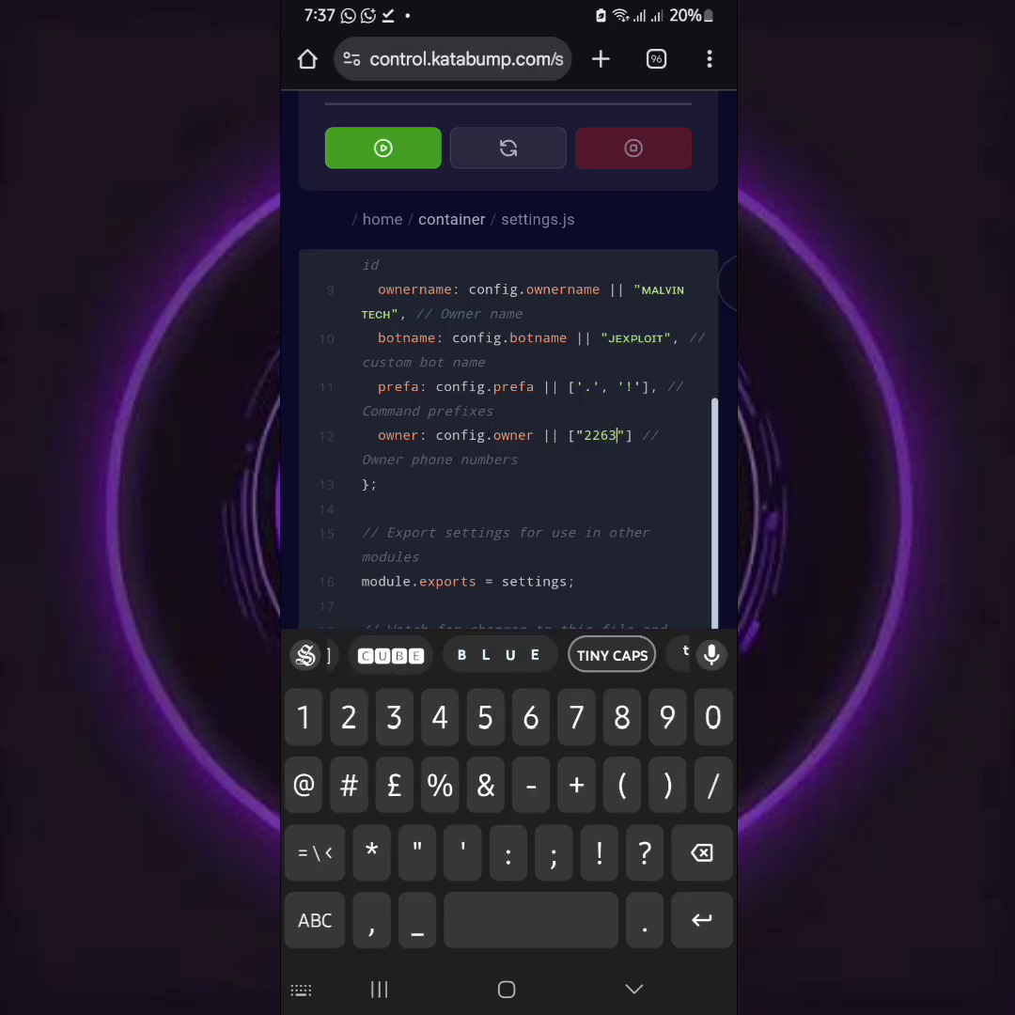
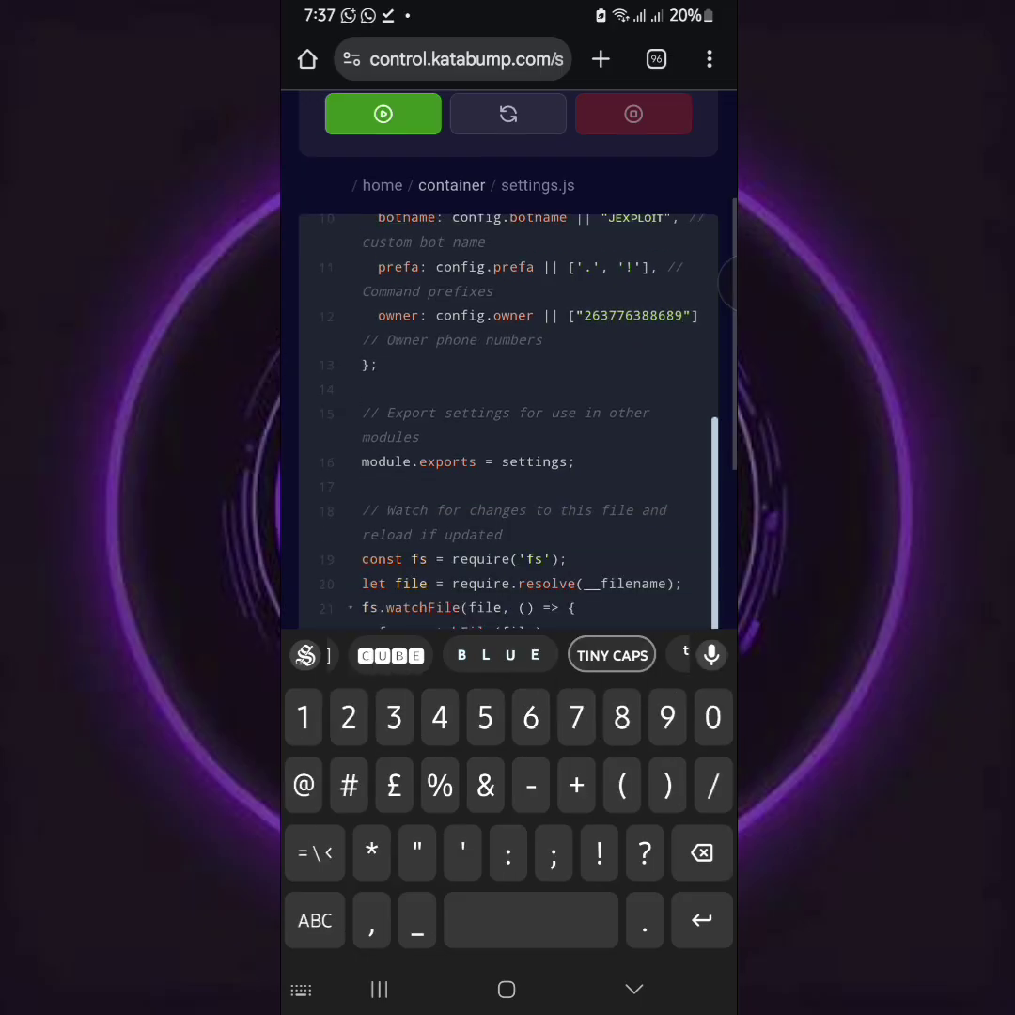
pyautogui.press('Escape')
pyautogui.click(605, 866)
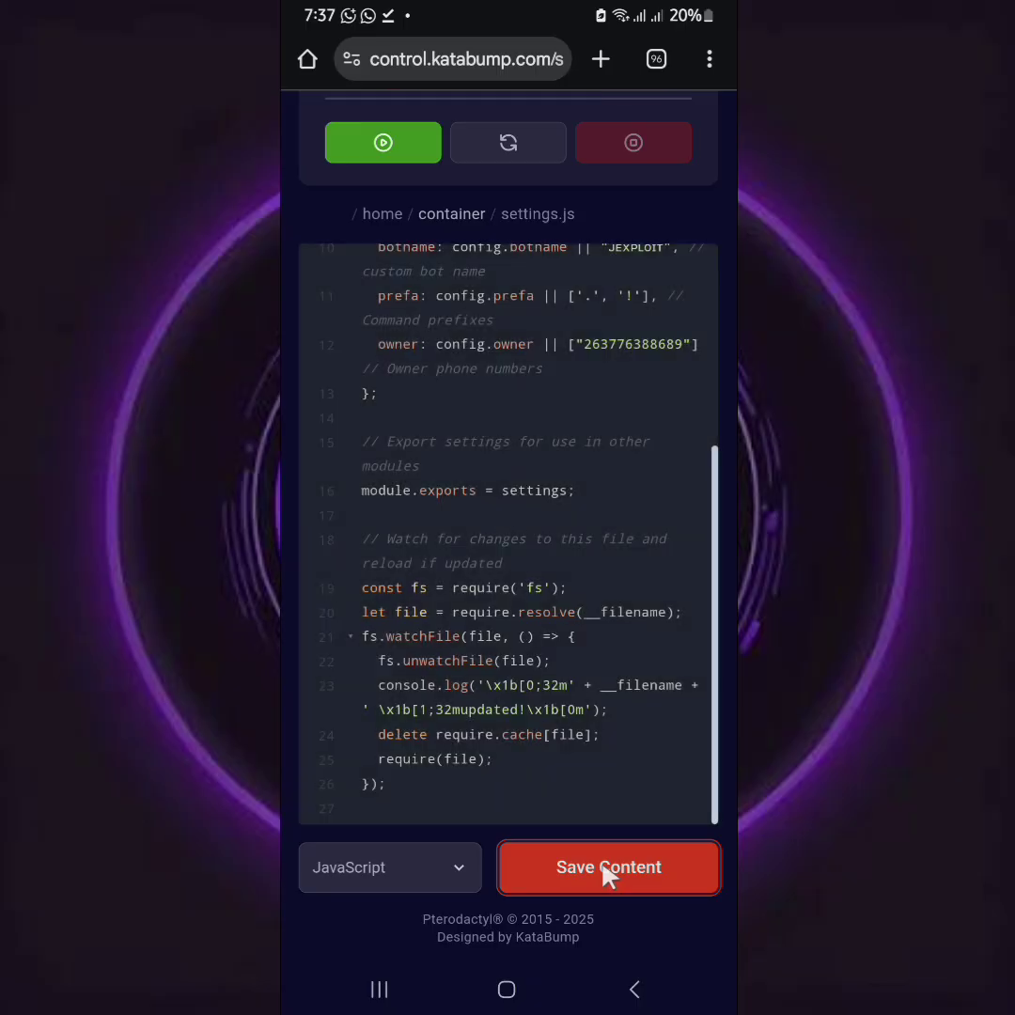
pyautogui.click(604, 866)
# - Start the Free server from the Console page until it shows Online and running
pyautogui.click(385, 144)
pyautogui.scroll(3, 385, 149)
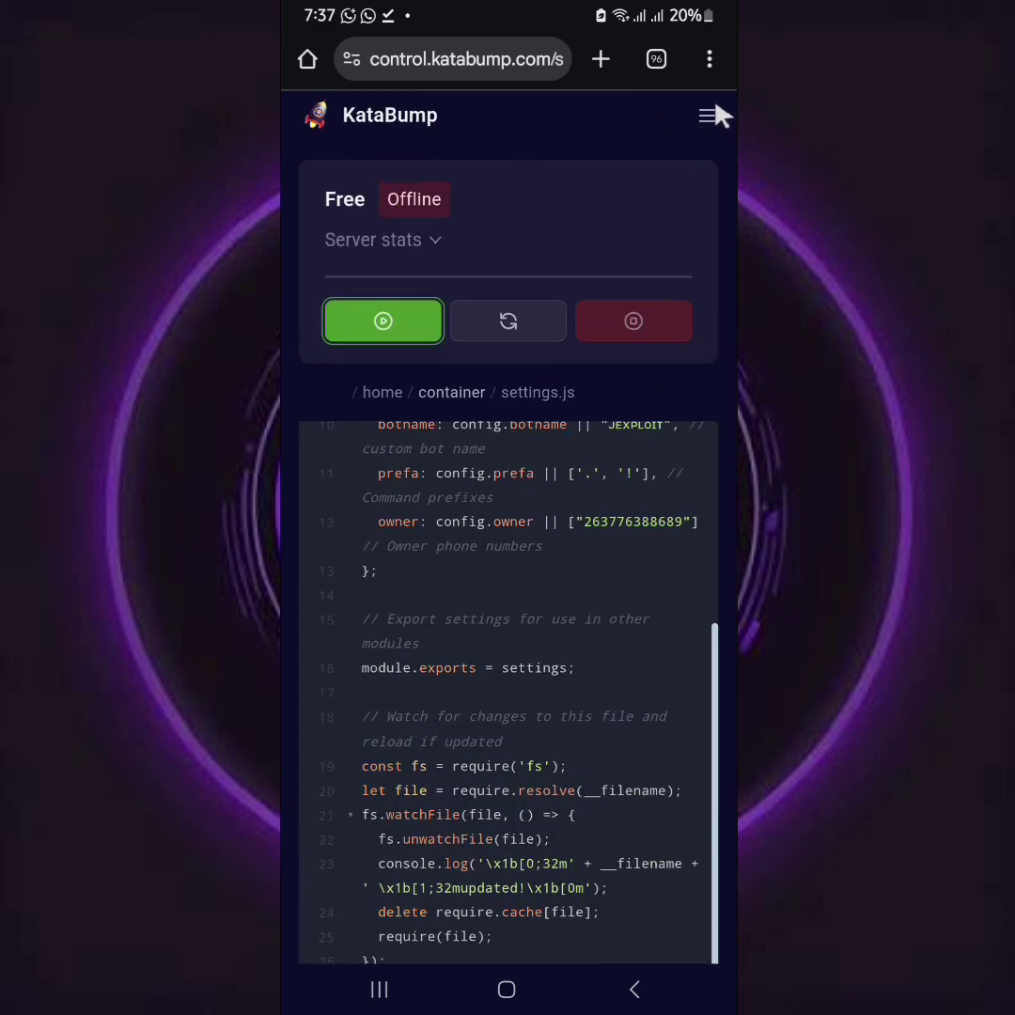
pyautogui.click(707, 118)
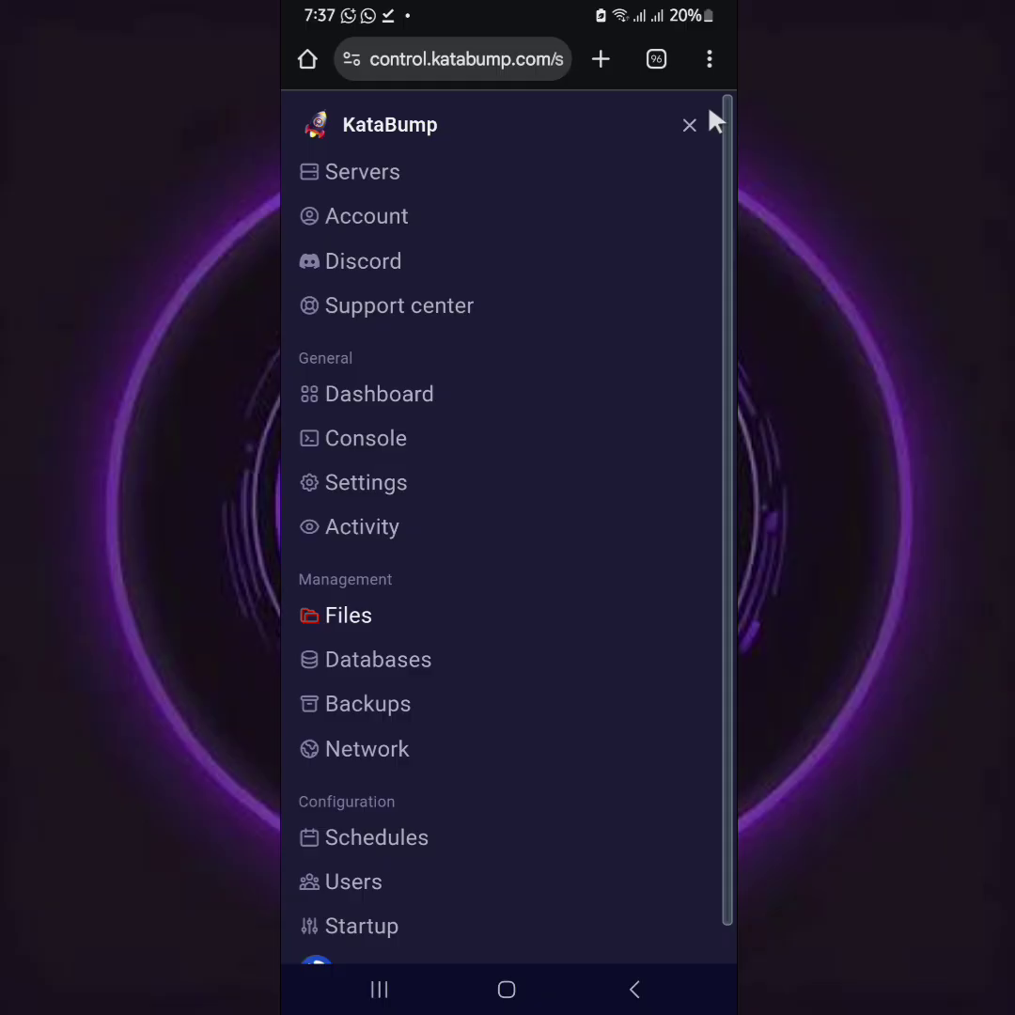
pyautogui.click(361, 438)
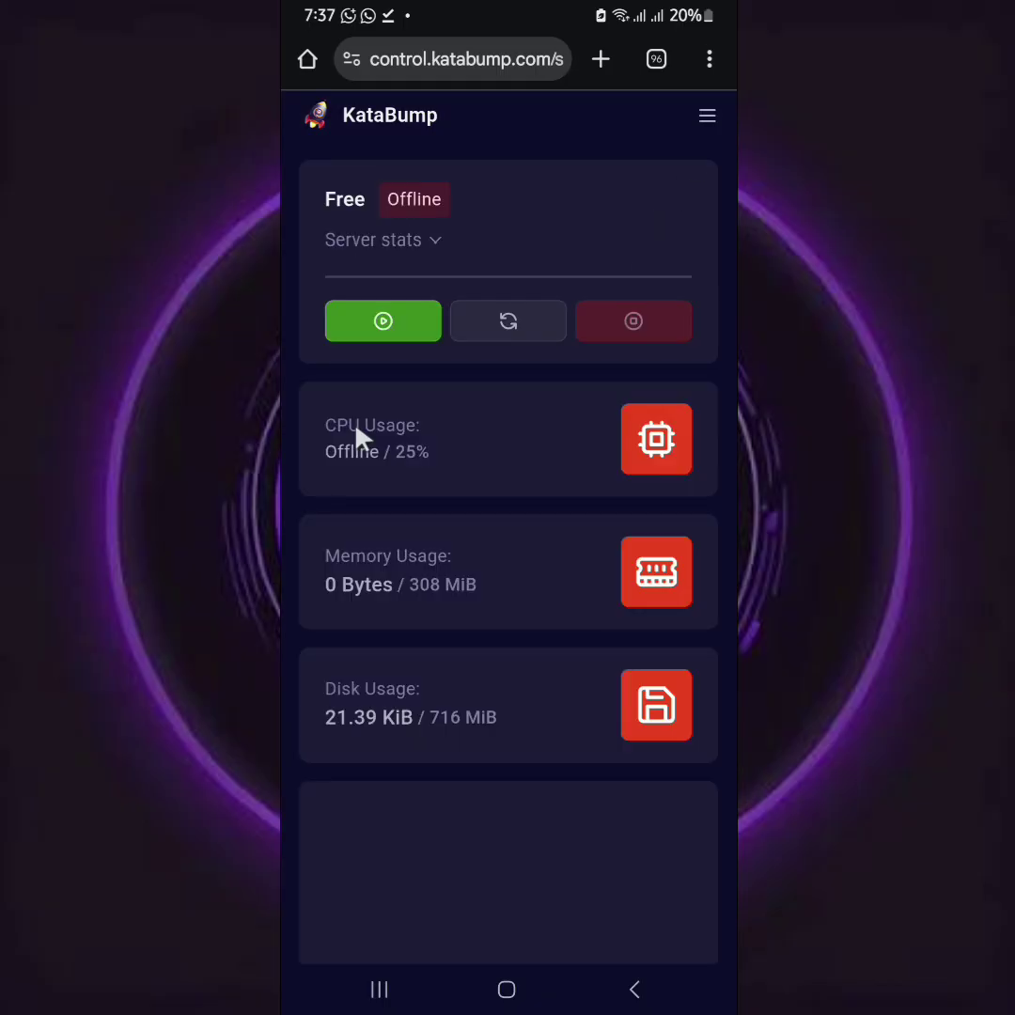
pyautogui.click(381, 322)
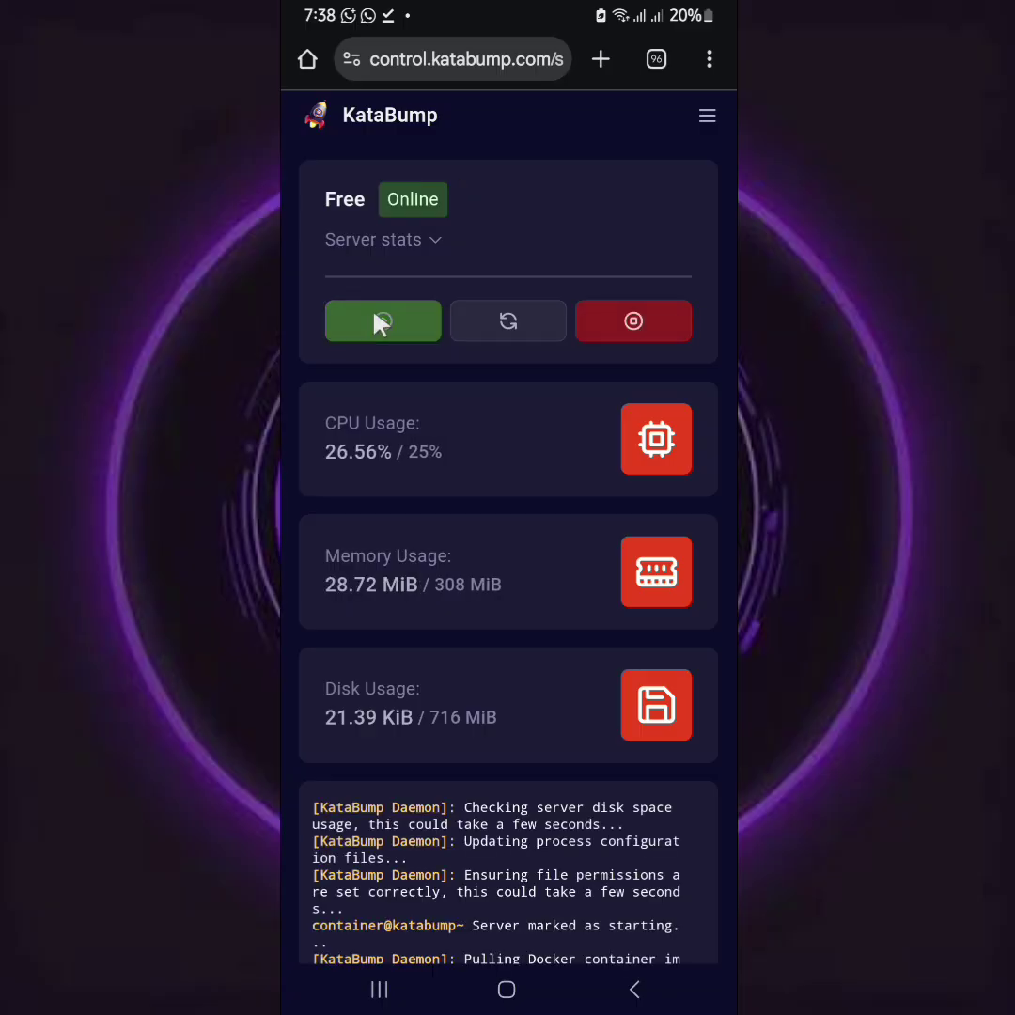
pyautogui.scroll(-1, 380, 322)
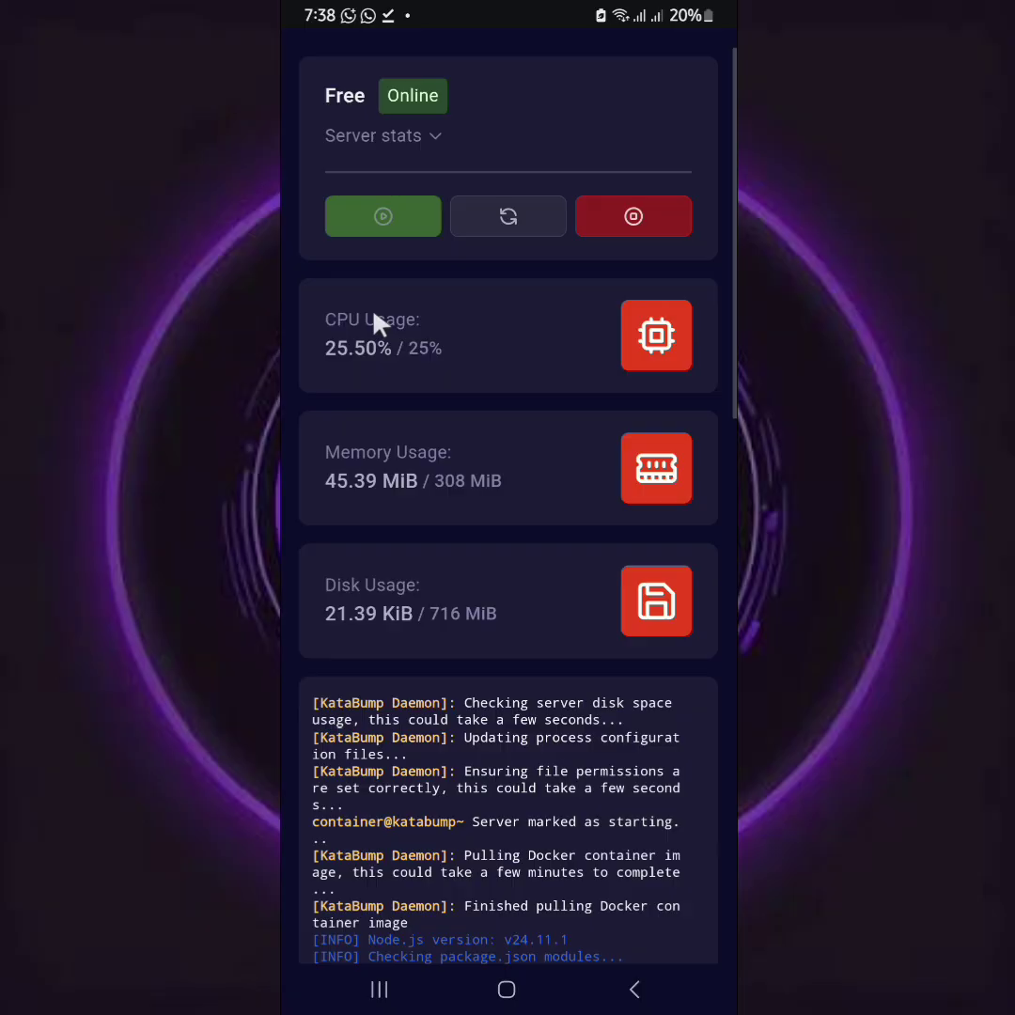
pyautogui.scroll(-2, 381, 322)
pyautogui.scroll(-3, 380, 322)
pyautogui.scroll(-5, 381, 323)
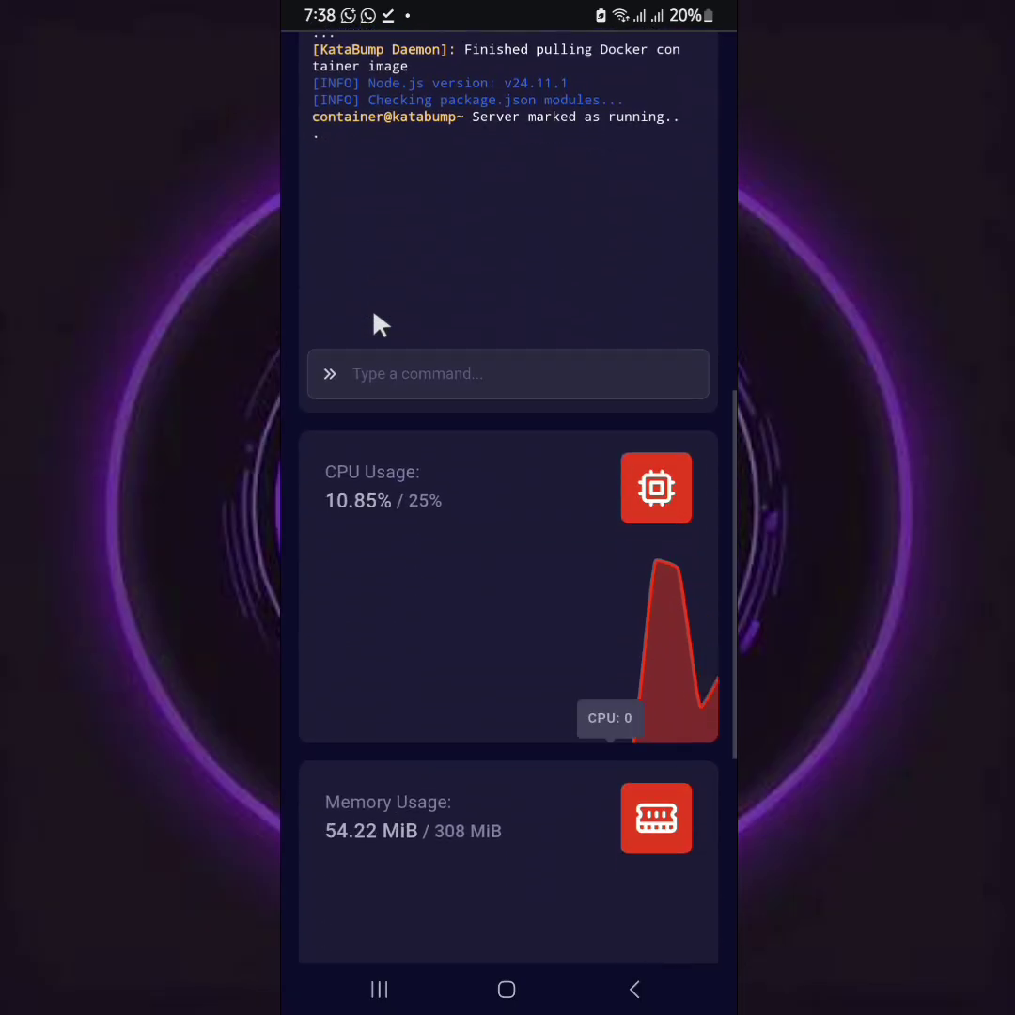
pyautogui.scroll(1, 381, 322)
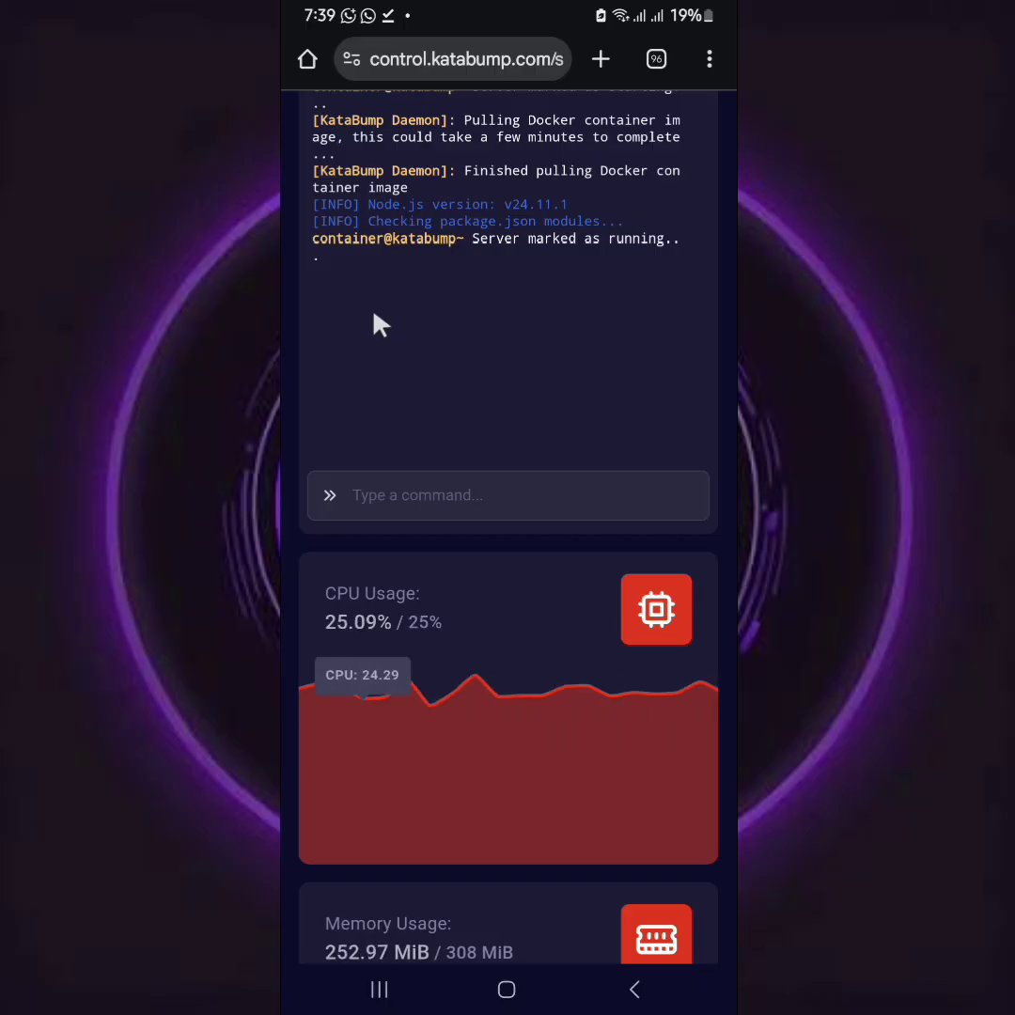
# - Confirm the JEXPLOIT bot started and is logging messages, then go to the home screen
pyautogui.click(432, 251)
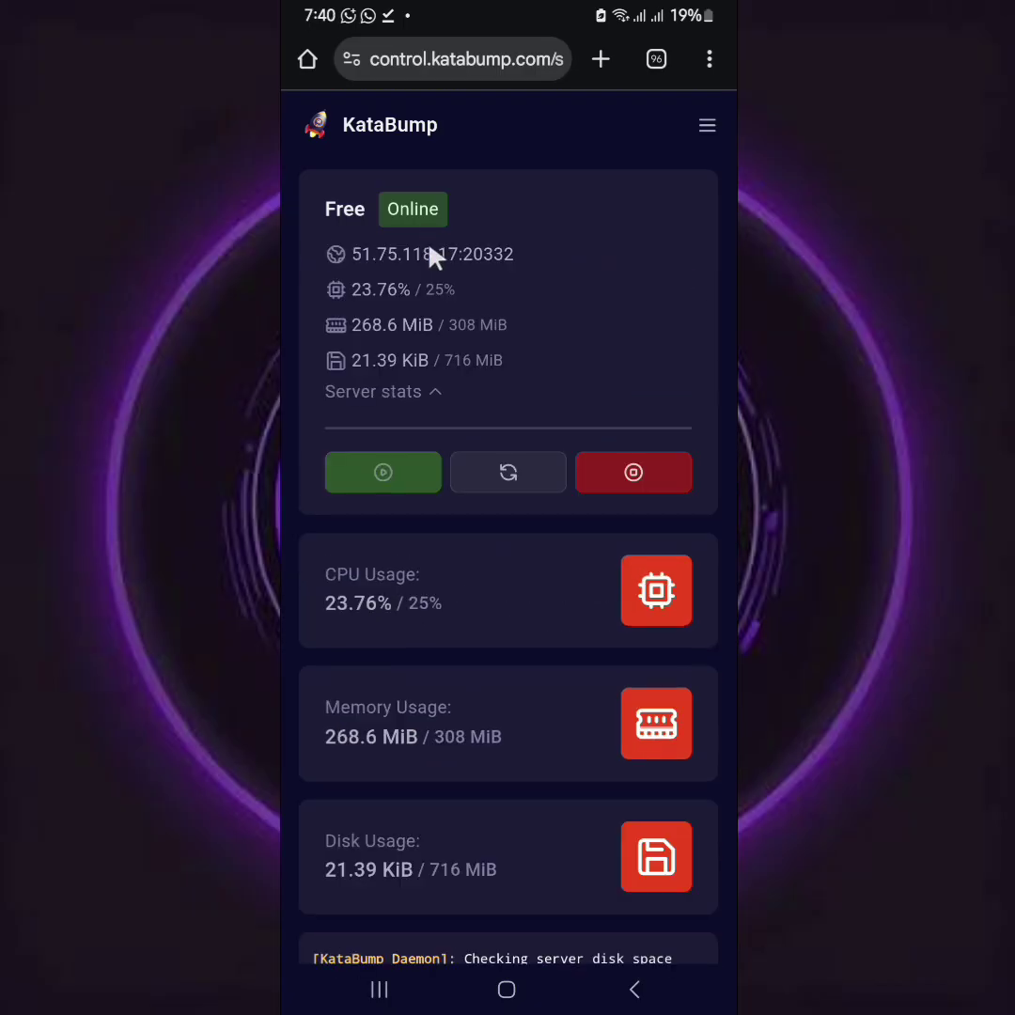
pyautogui.click(420, 393)
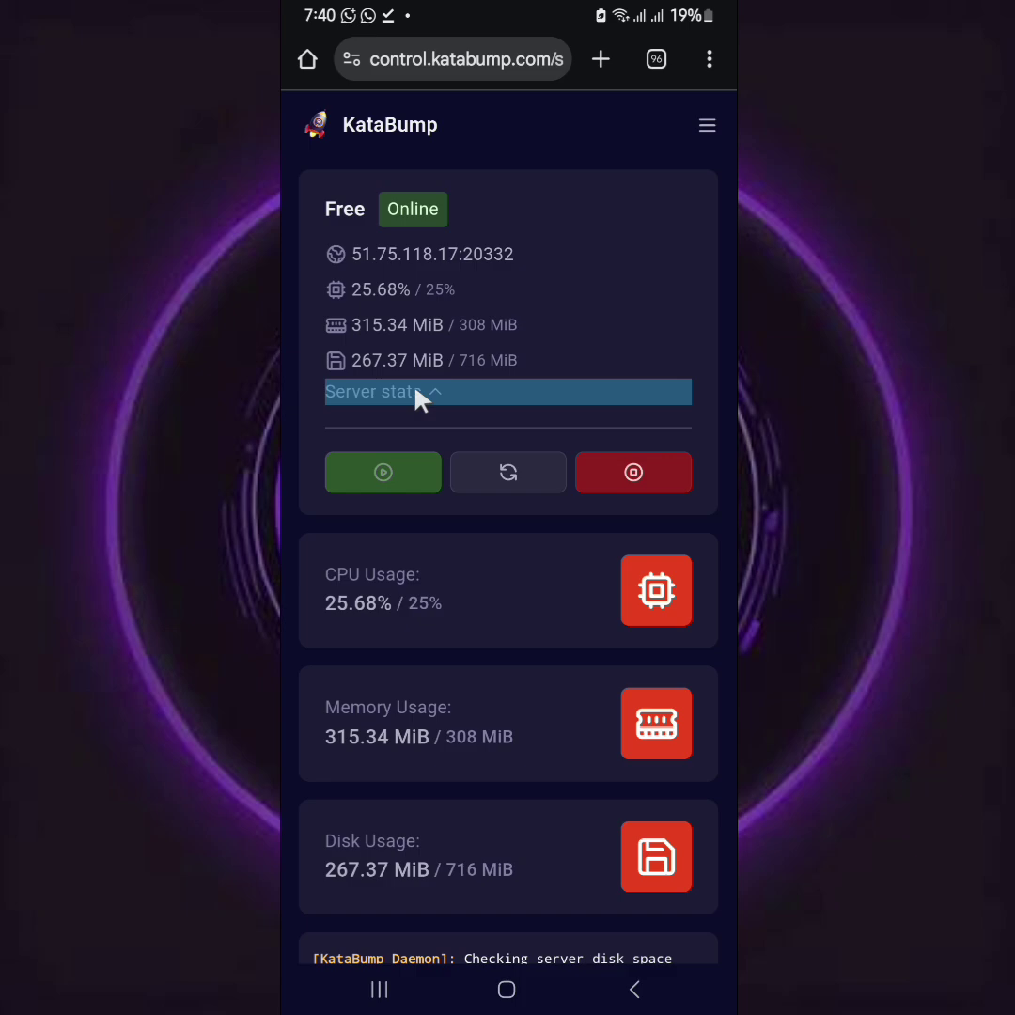
pyautogui.scroll(-10, 420, 399)
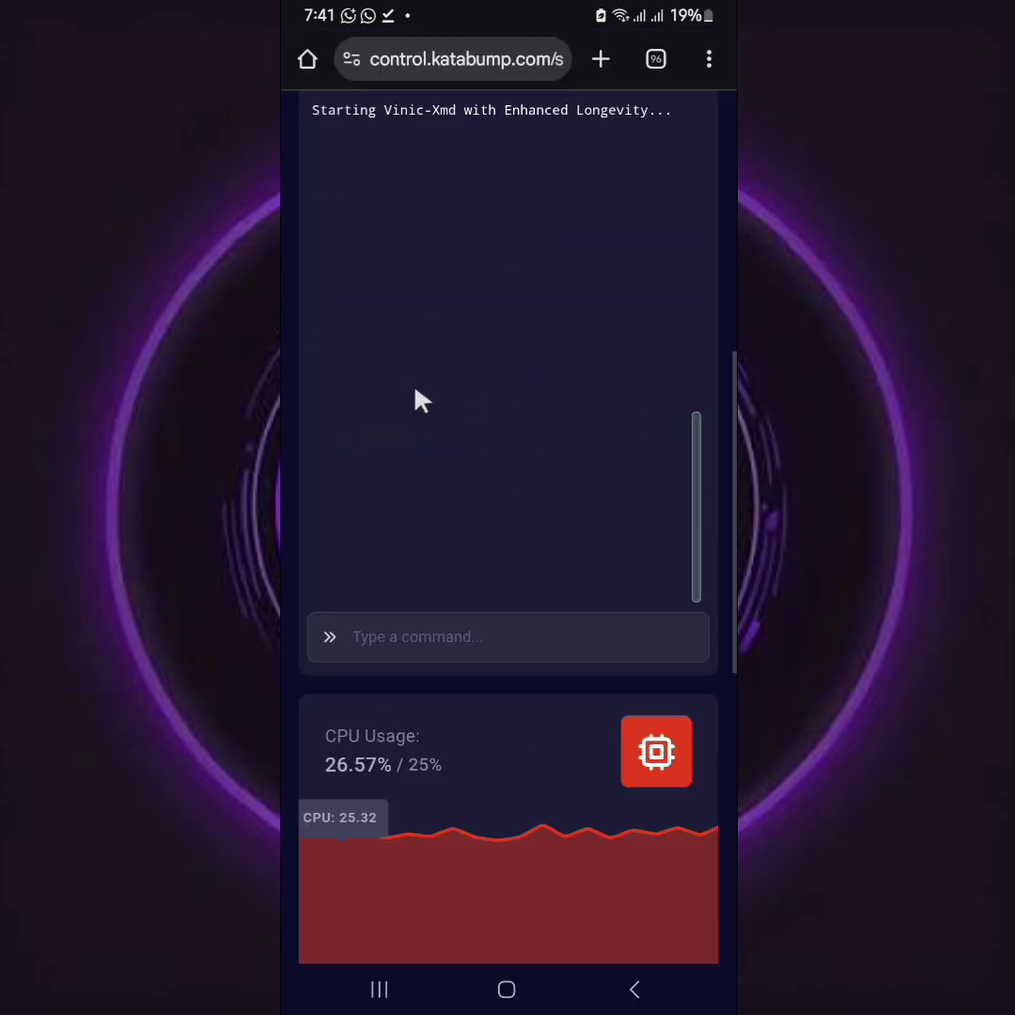
pyautogui.scroll(1, 418, 399)
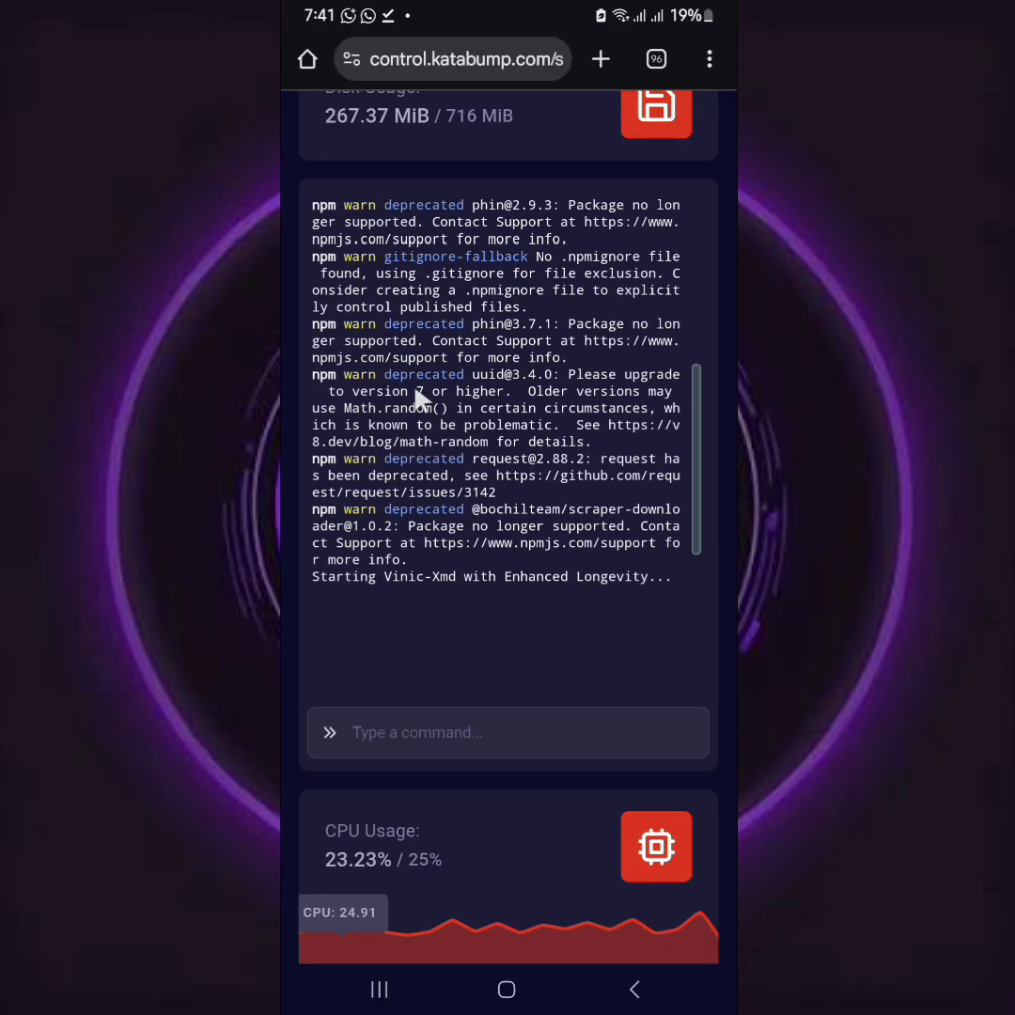
pyautogui.scroll(2, 418, 399)
pyautogui.scroll(1, 418, 399)
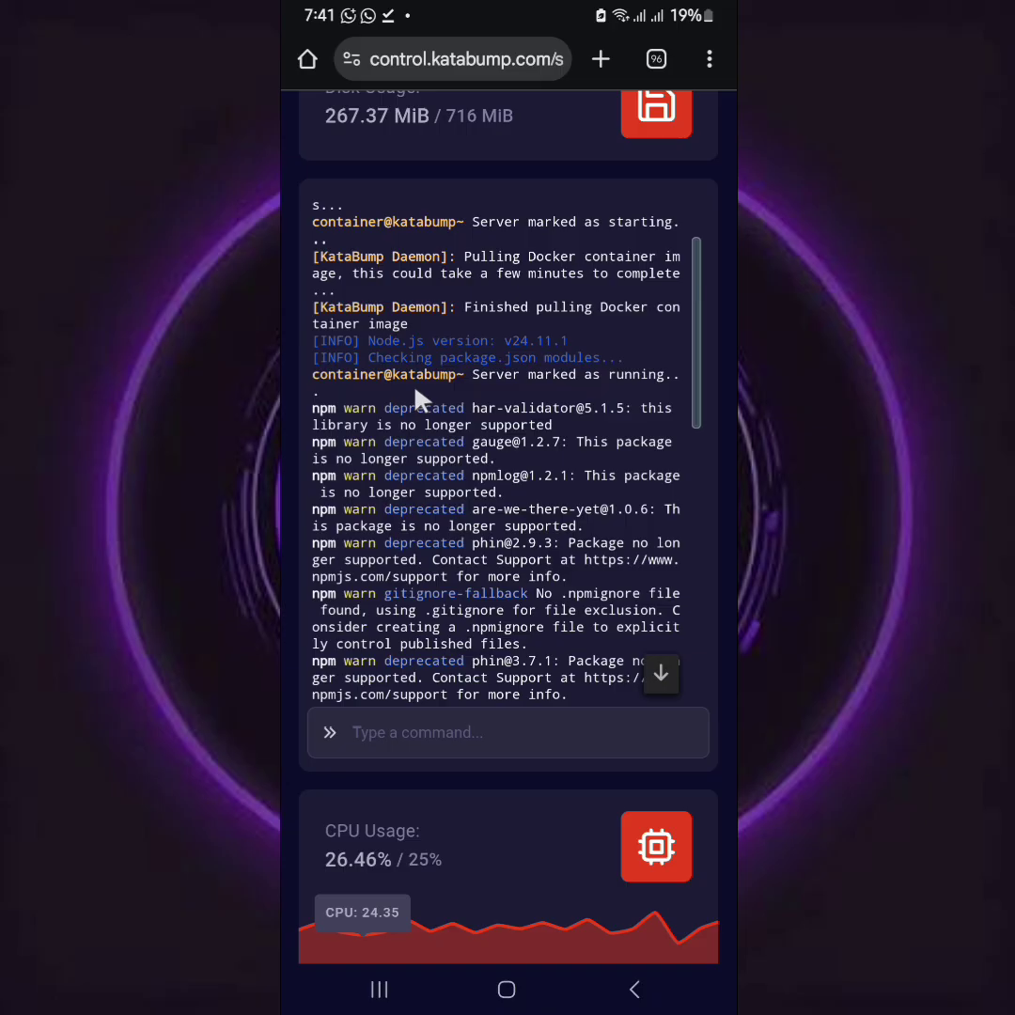
pyautogui.scroll(-3, 418, 400)
pyautogui.scroll(-3, 418, 399)
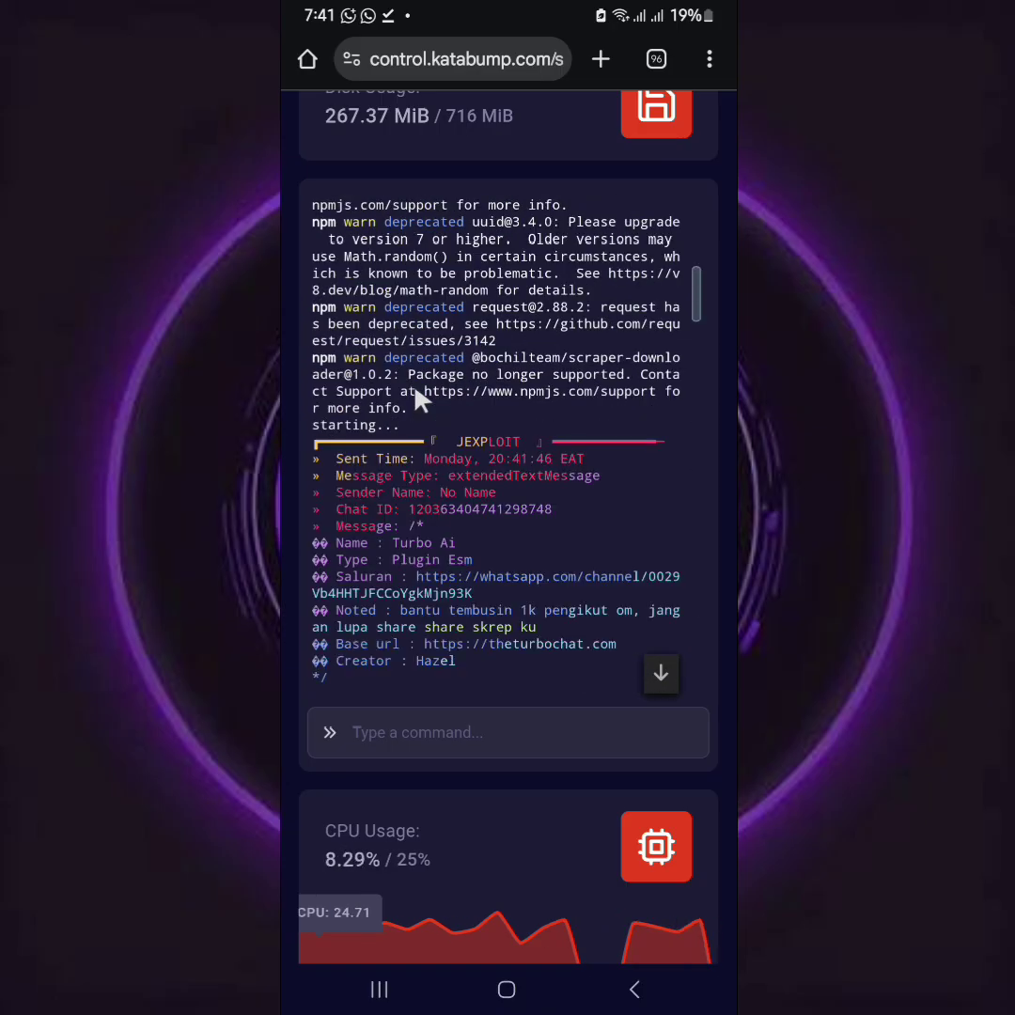
pyautogui.click(506, 988)
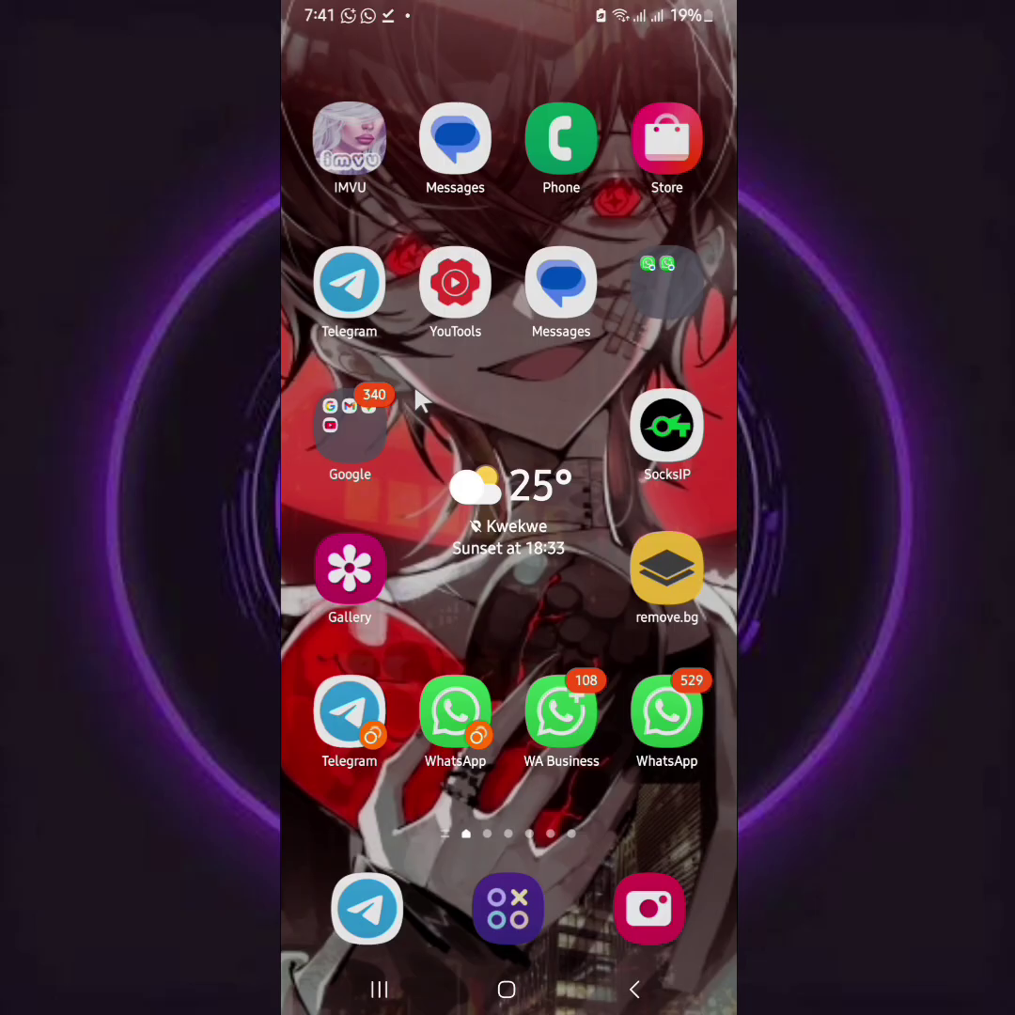
# - Launch the WA Business app from the phone's home screen
pyautogui.click(561, 711)
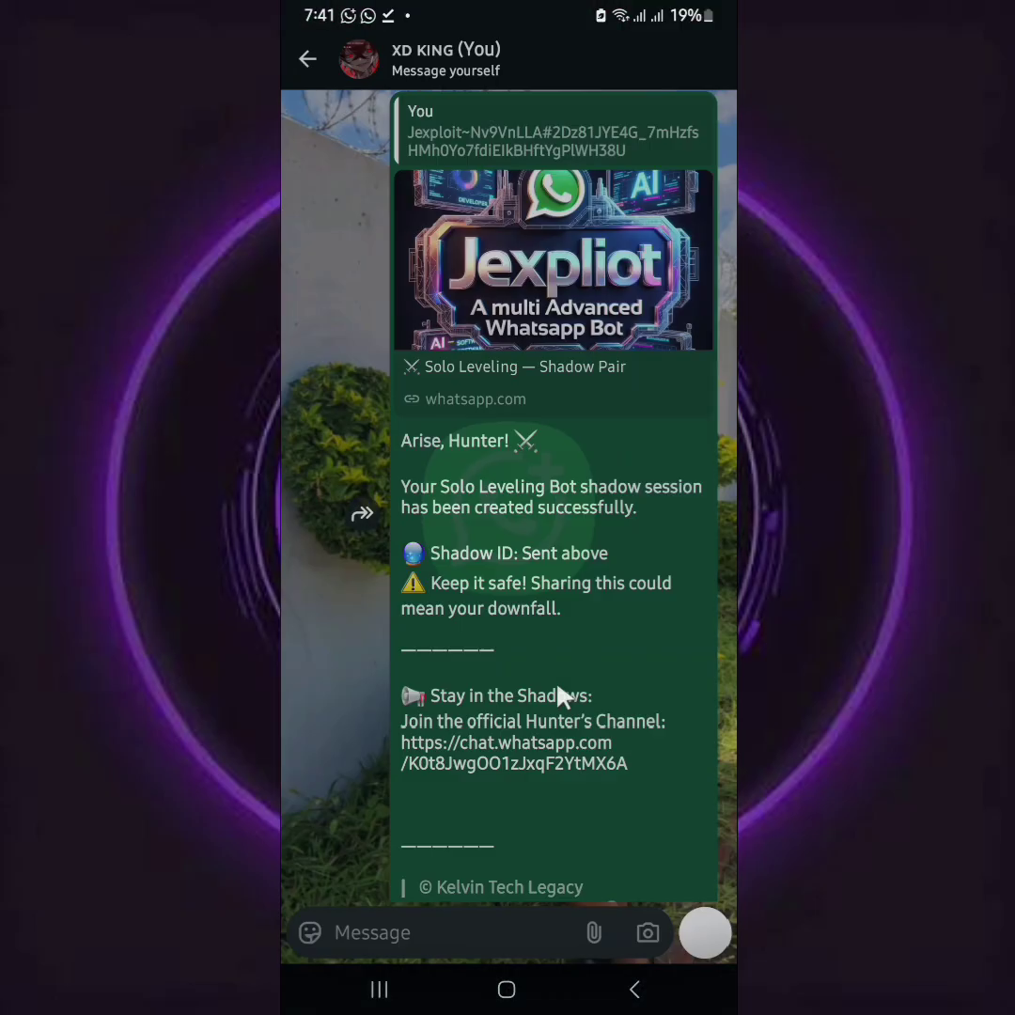